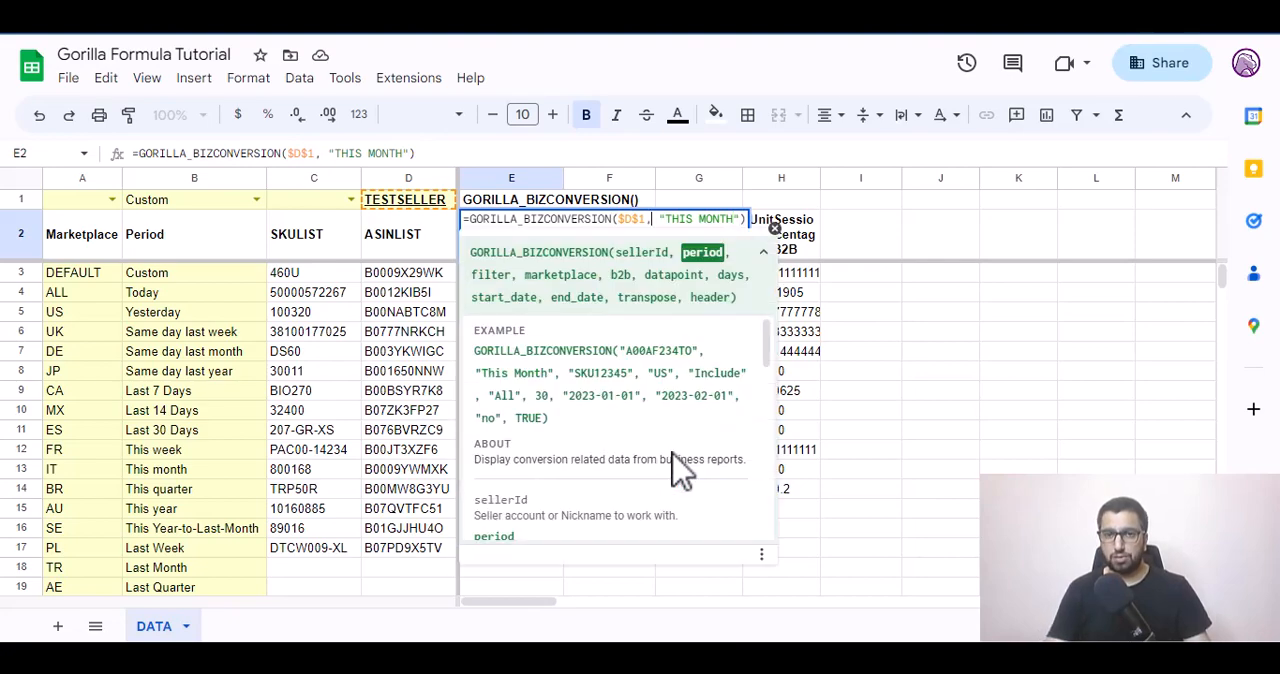
Try a semicolon in place of the comma after $D$1 in the E2 formula, and restore the comma.
key("BackSpace")
type(";")
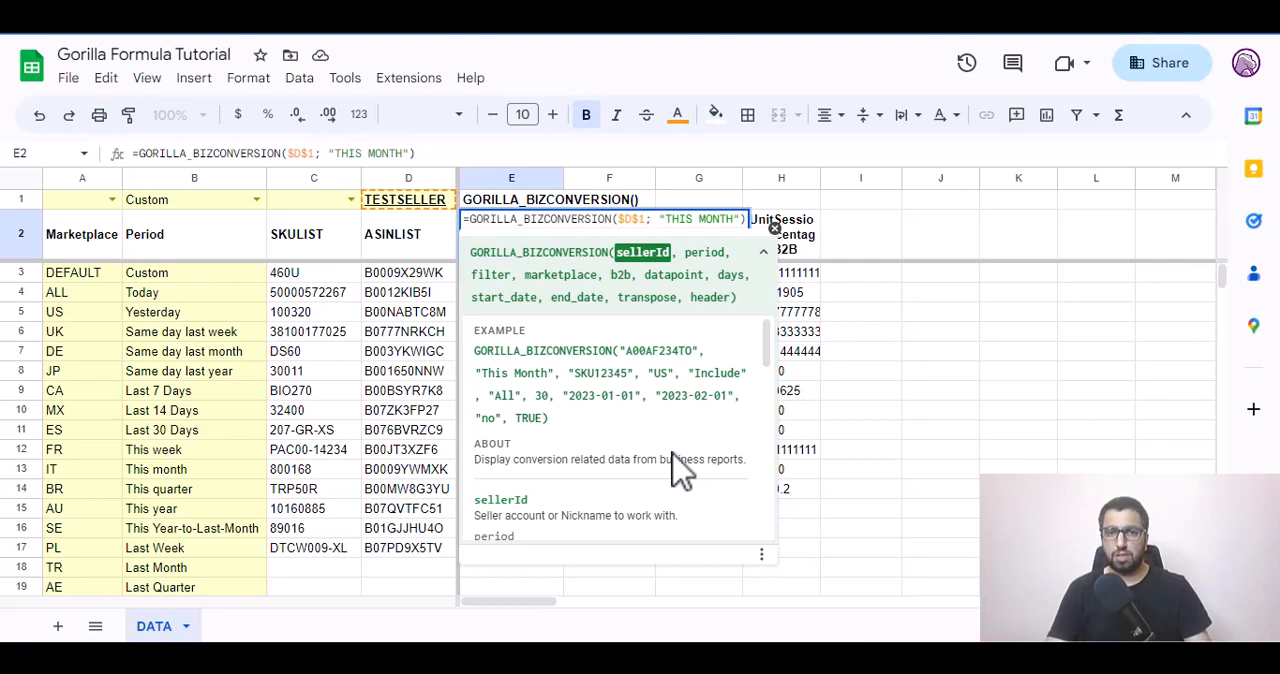
key("BackSpace")
type(",")
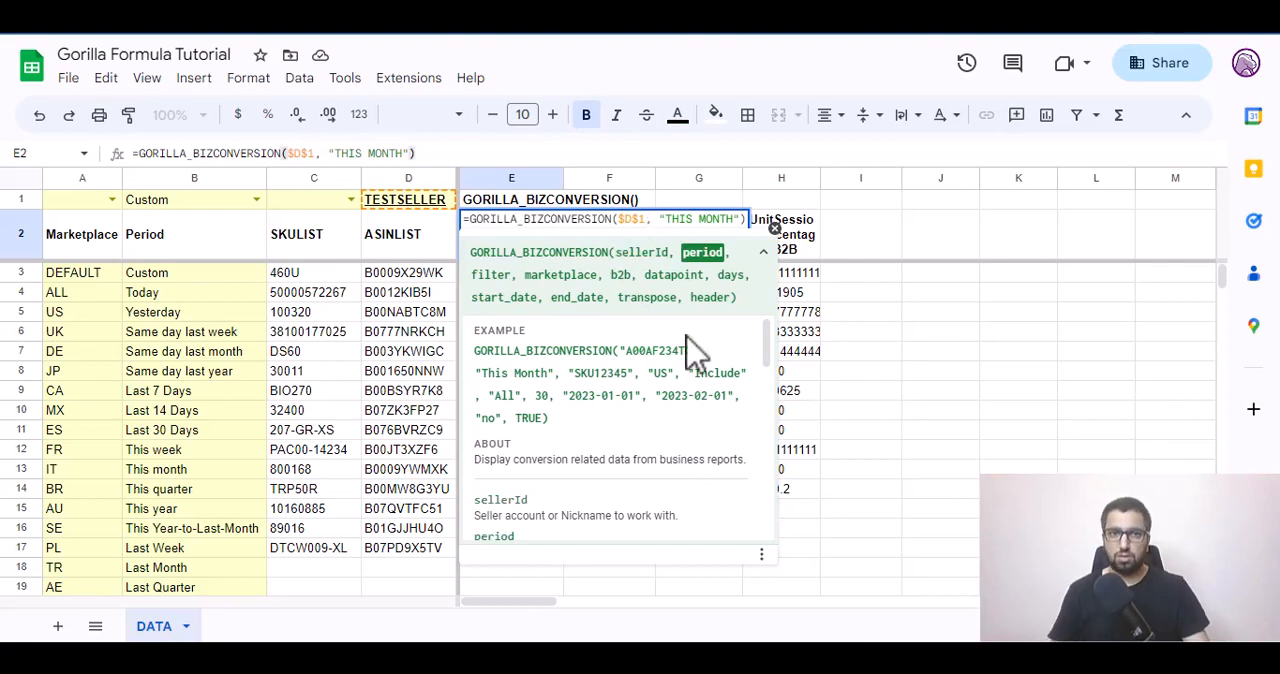
Leave the E2 formula and view the options of the Amazon Seller Central Connector - Gorilla ROI add-on.
key("Escape")
left_click(408, 77)
mouse_move(672, 280)
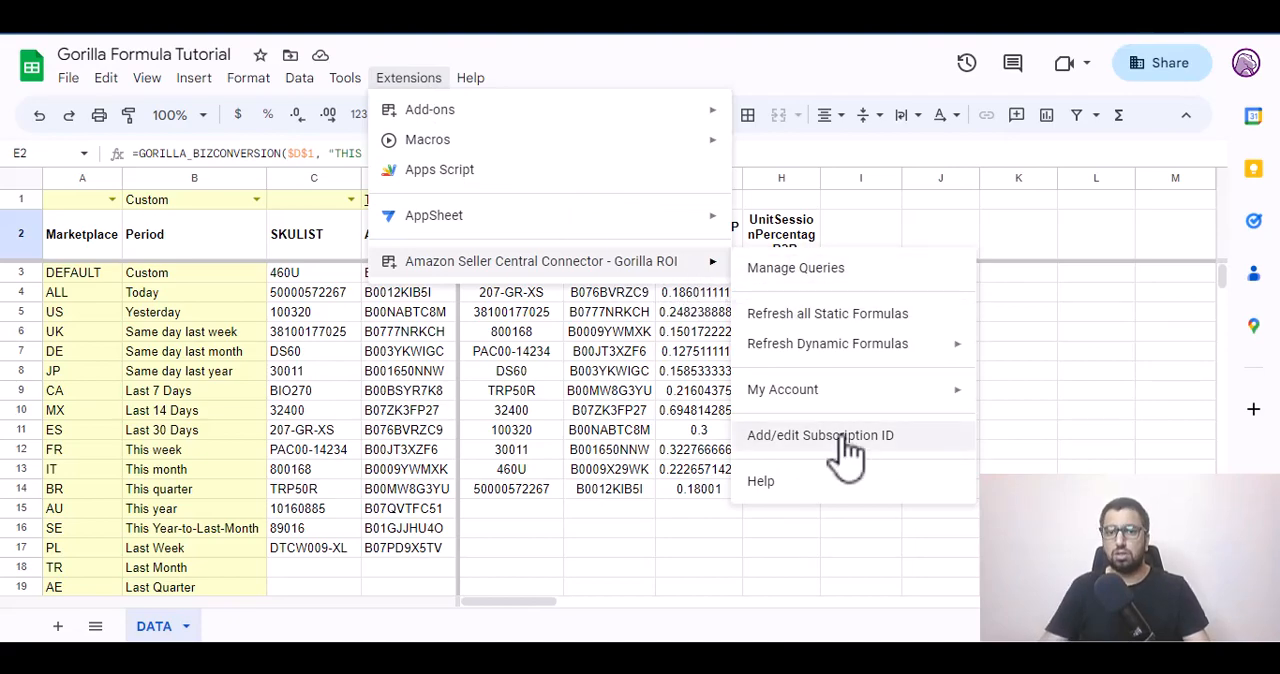
key("Escape")
Review the GORILLA_BIZCONVERSION formula in E2 with its $D$1 seller and "THIS MONTH" period, and close it.
key("Right")
key("Left")
key("Return")
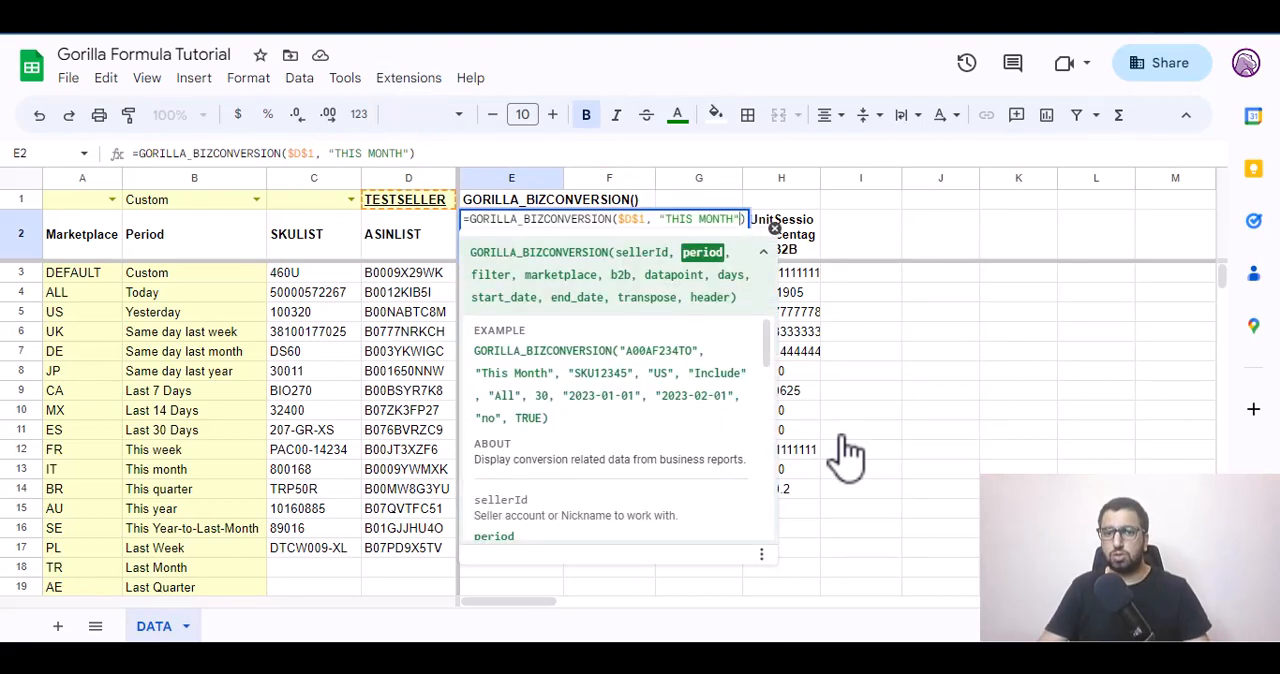
key("Return")
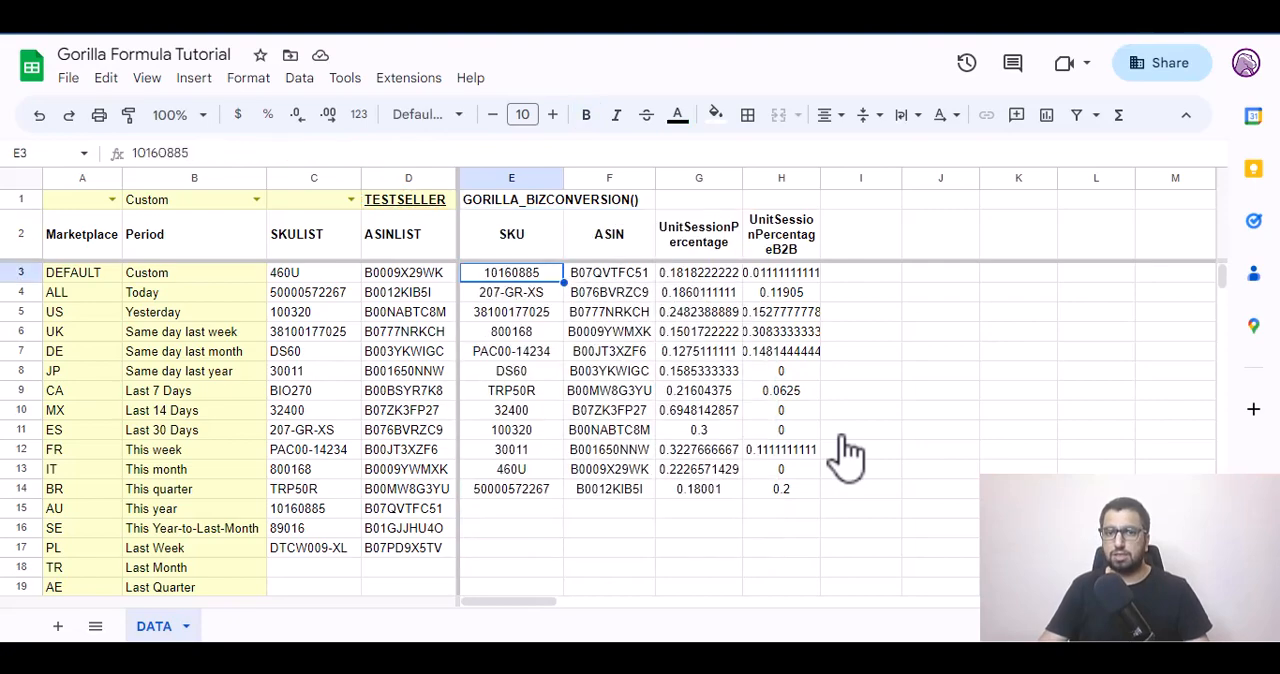
Format the unit session percentage values in G3:H14 as percent.
key("Right")
key("Right")
key("shift+Right")
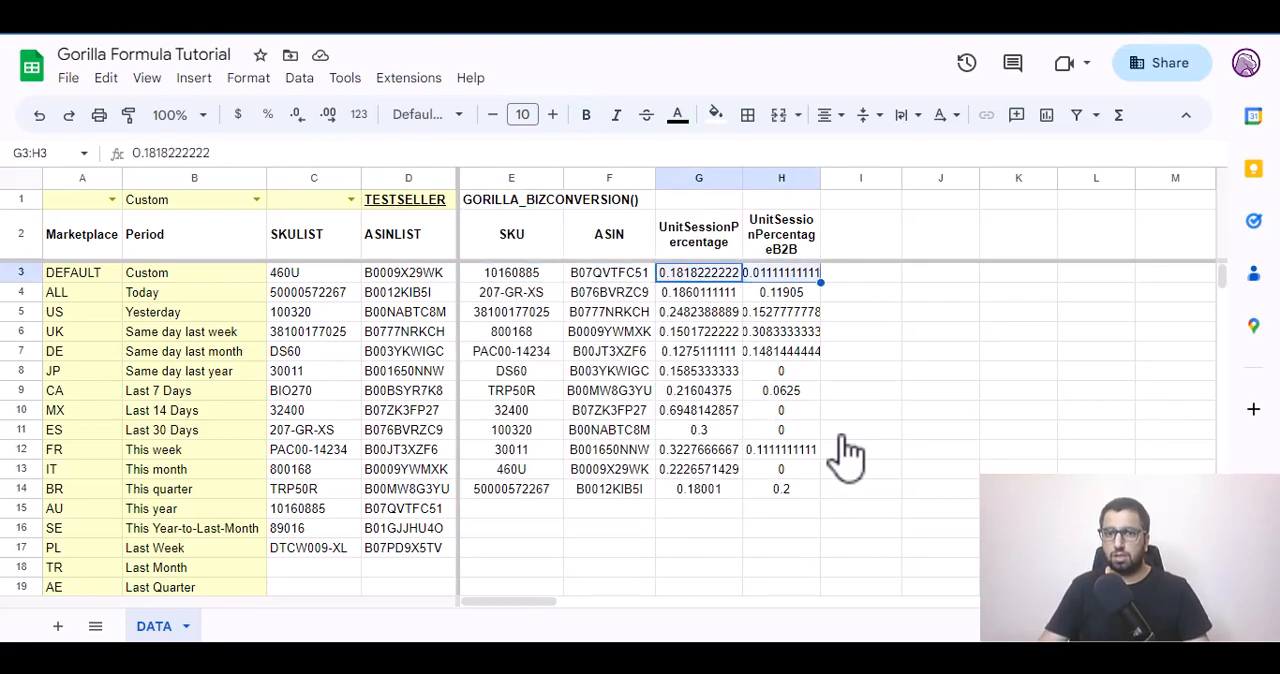
key("ctrl+shift+Down")
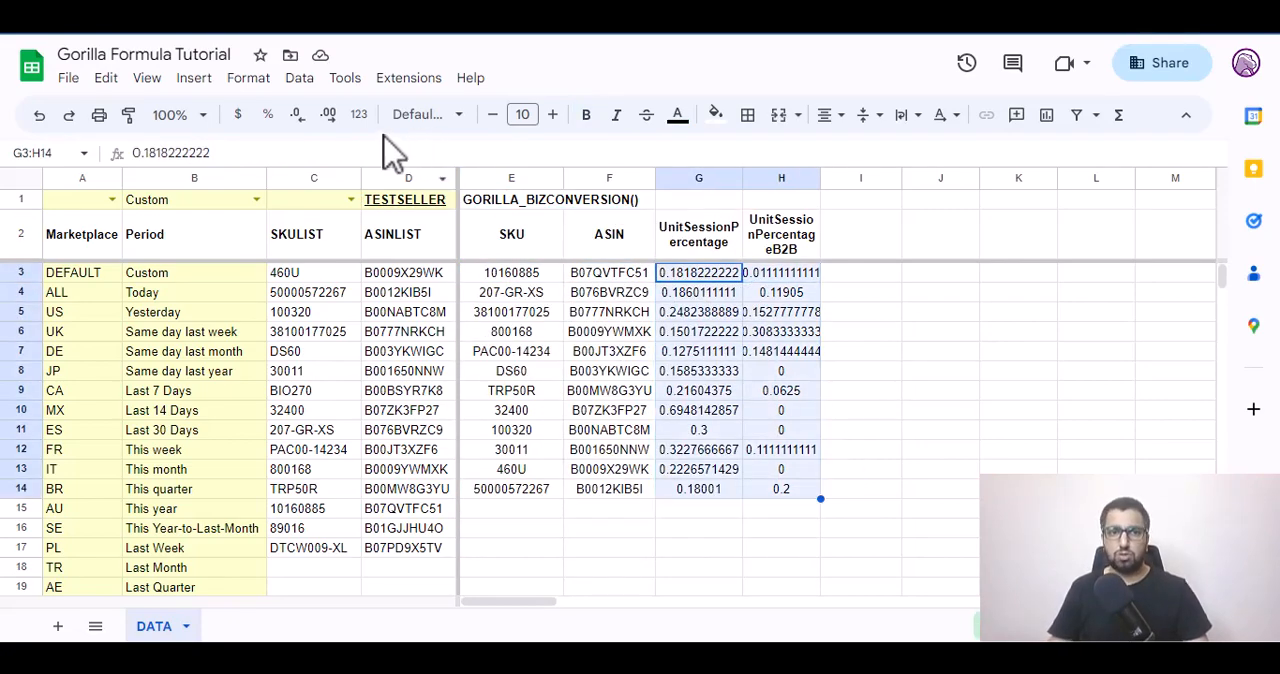
left_click(268, 114)
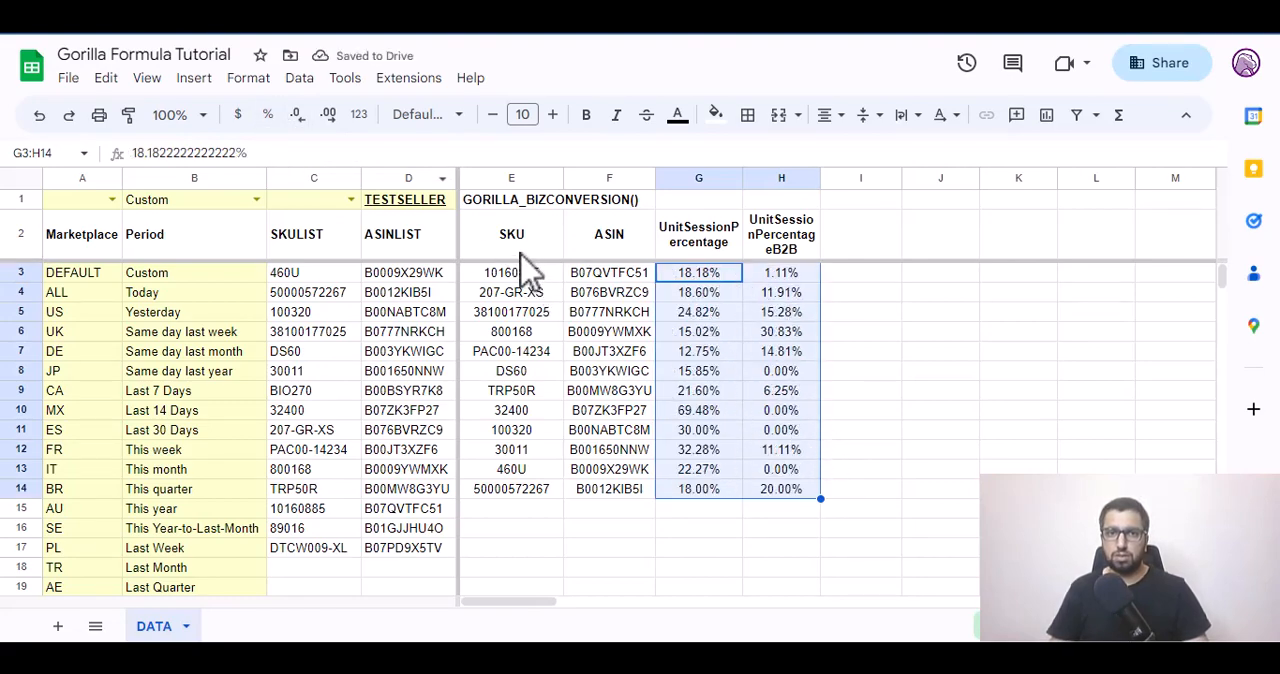
left_click_drag(700, 279, 794, 497)
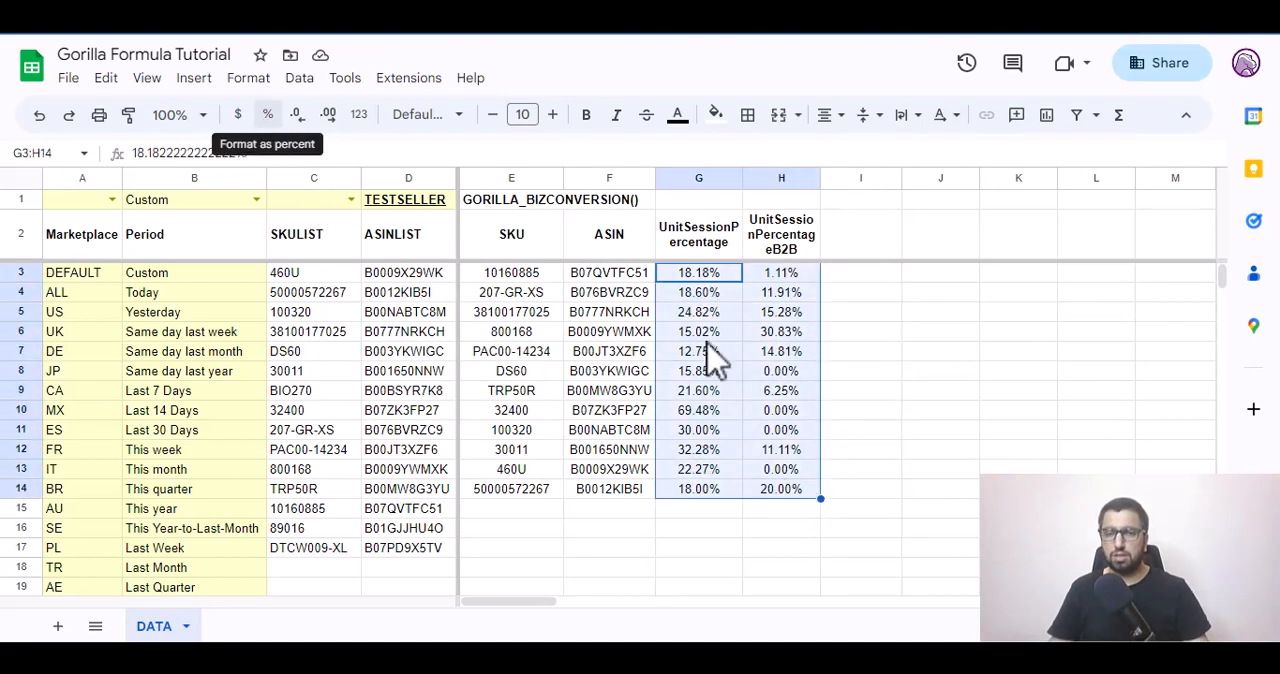
Add the SKU range C3:C6 as the filter argument of the GORILLA_BIZCONVERSION formula in E2.
double_click(548, 252)
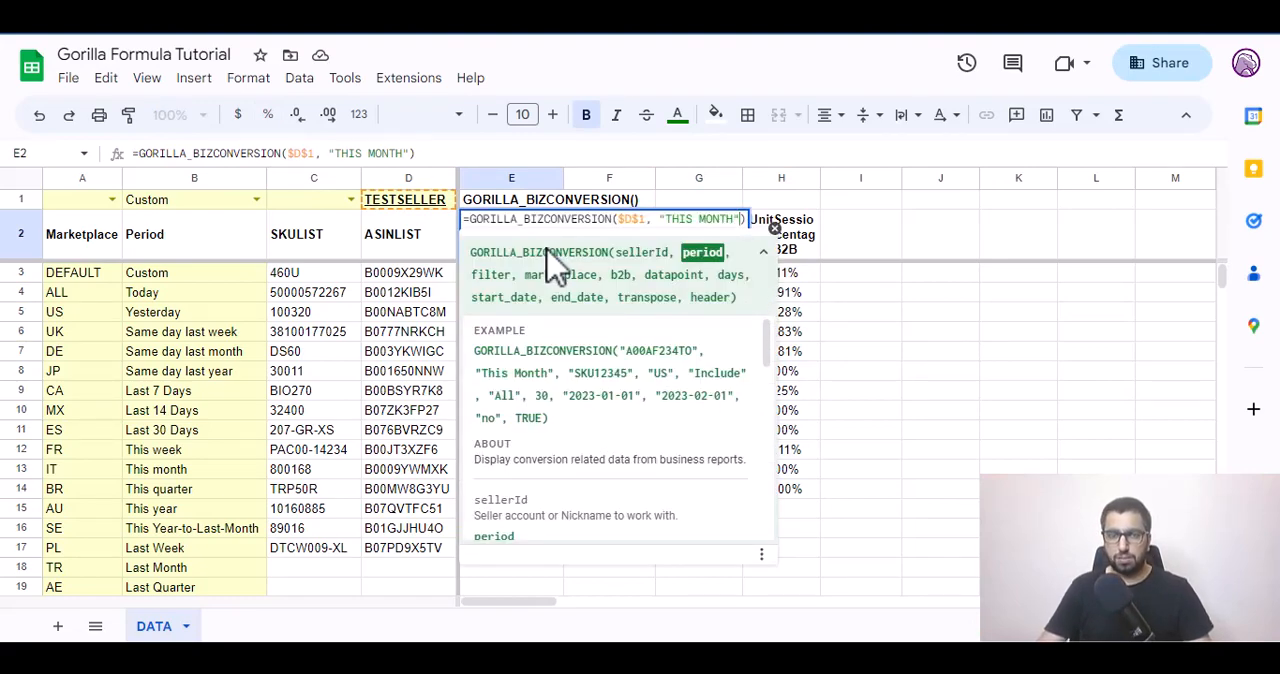
type(", ")
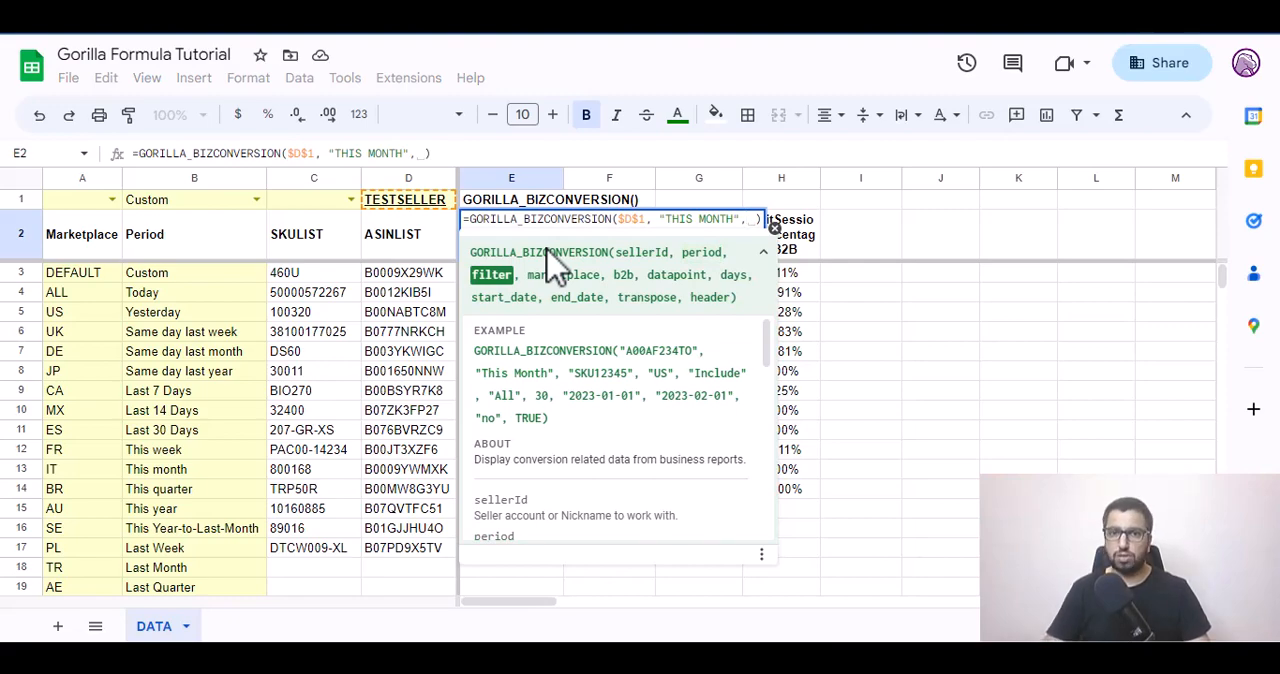
type("C2")
key("Down")
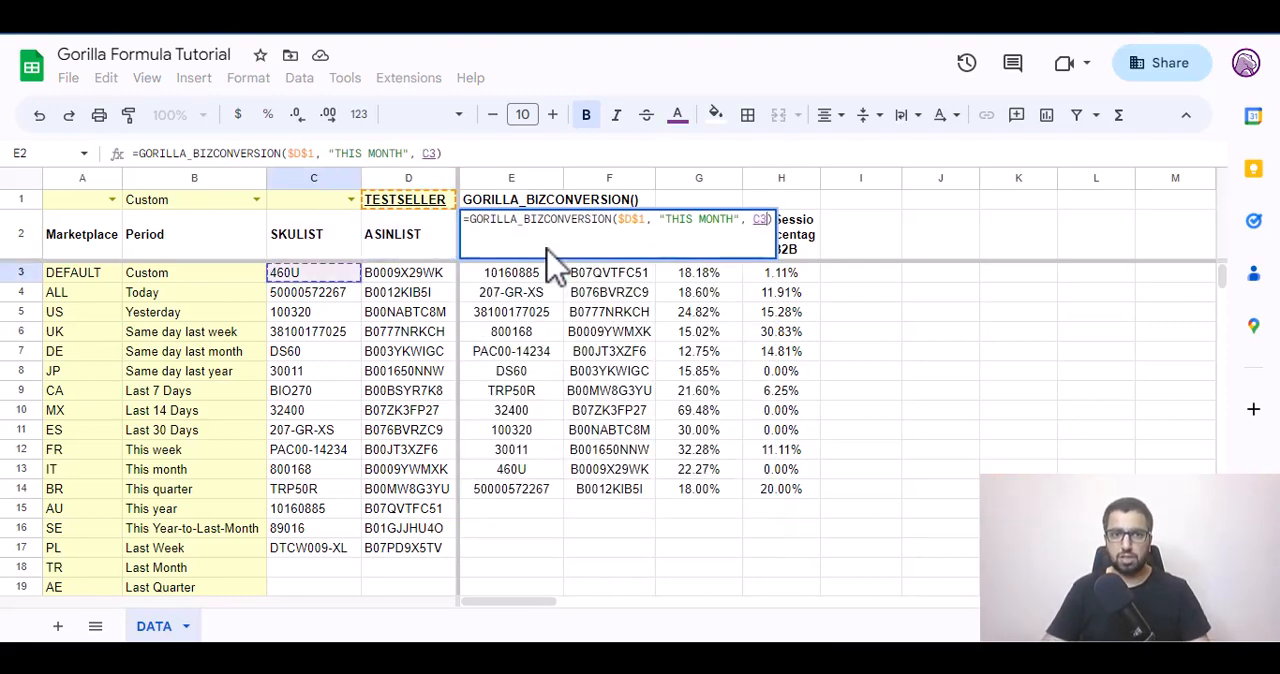
key("shift+Down")
key("shift+Down")
key("shift+Down")
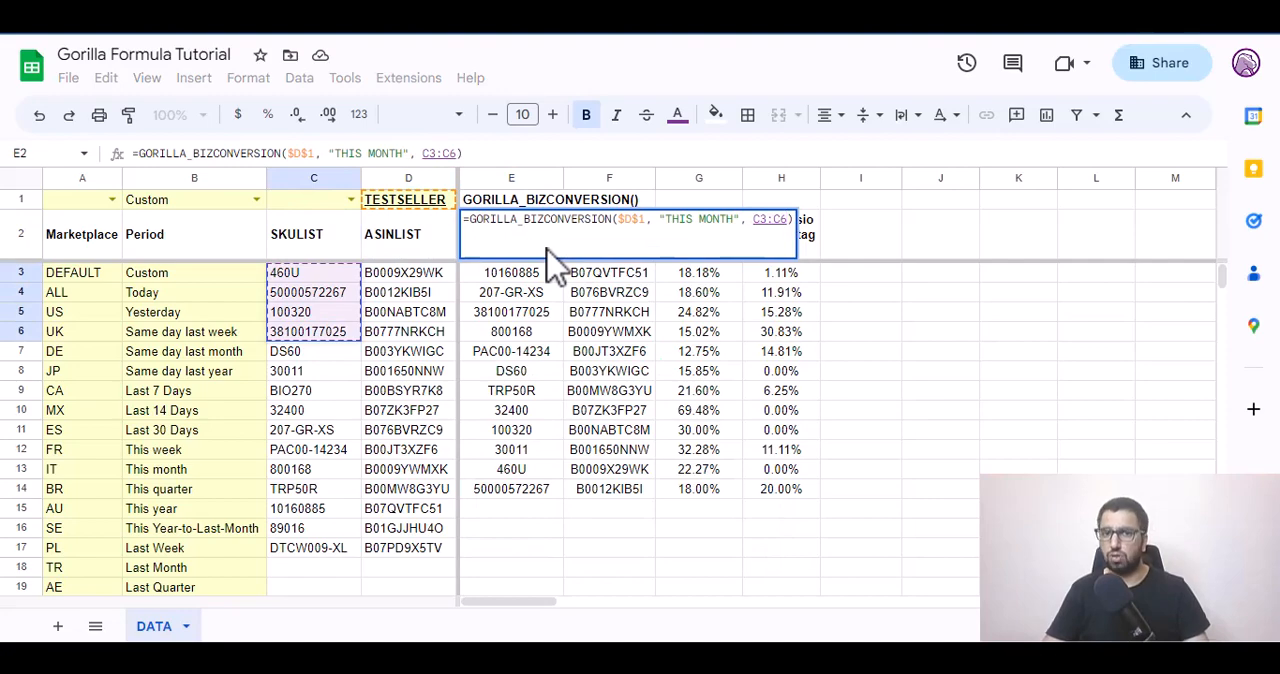
key("Tab")
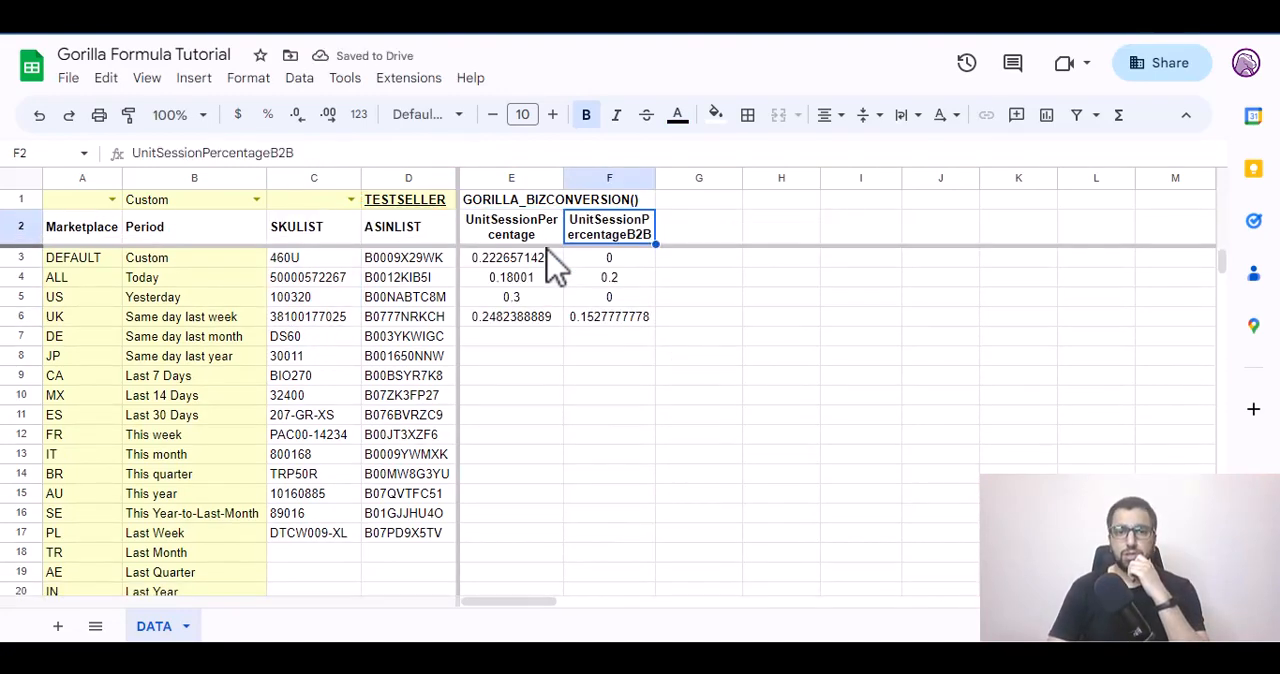
Format the filtered conversion values in E3:F6 as percent.
left_click(547, 257)
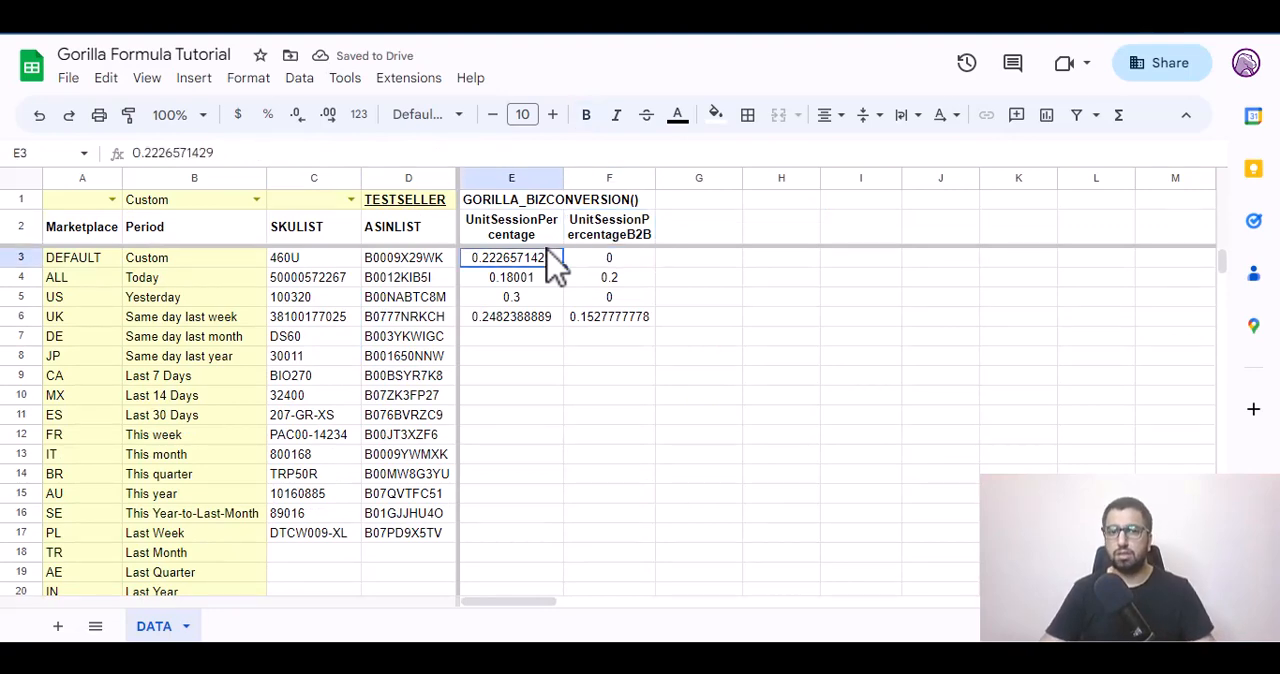
key("shift+Right")
key("shift+Down")
key("shift+Down")
key("shift+Down")
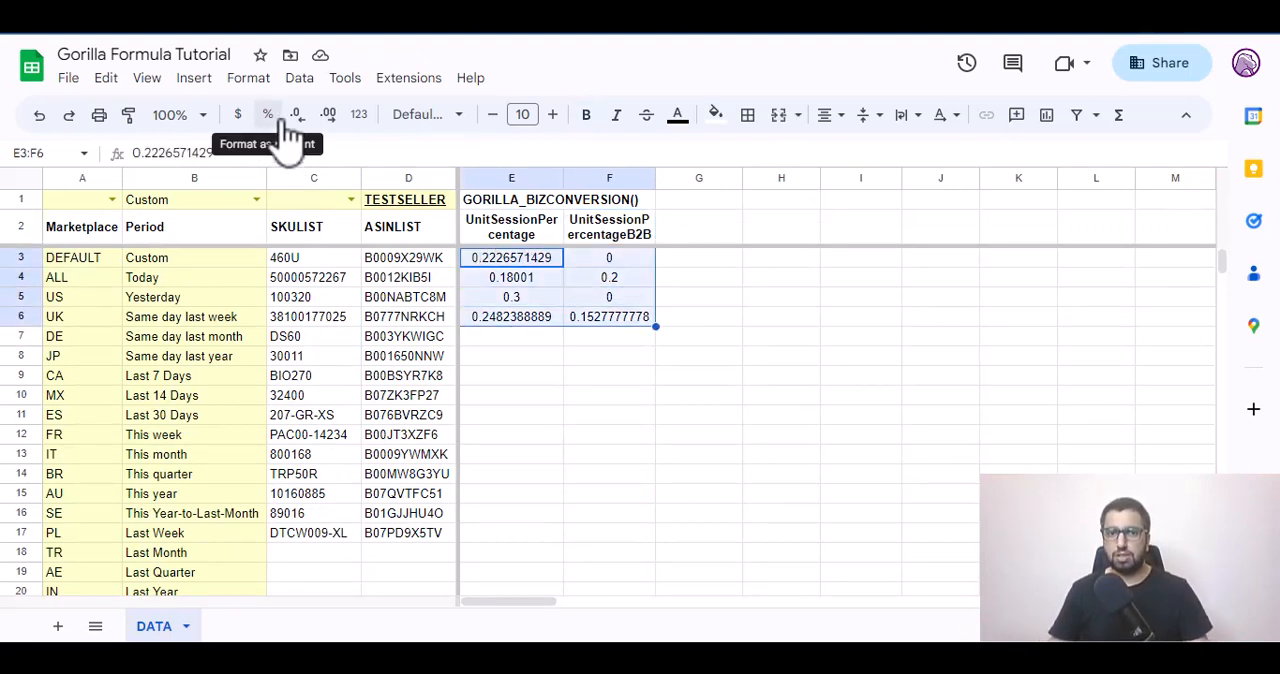
left_click(287, 130)
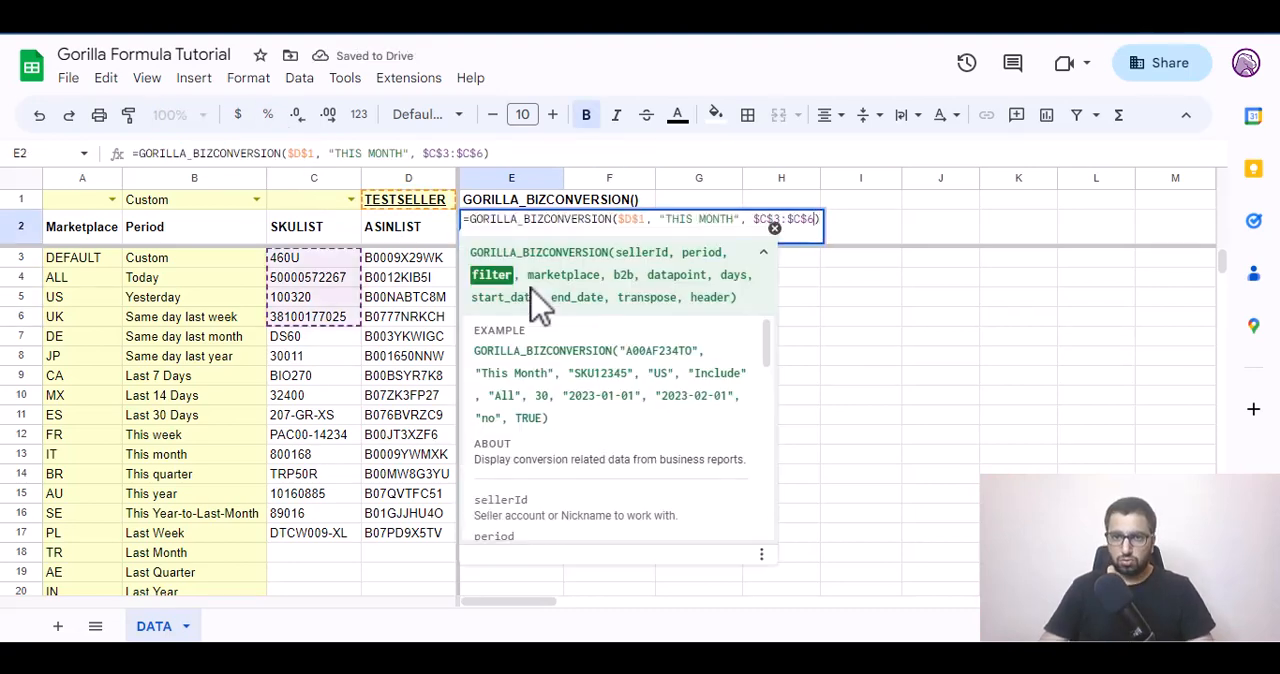
Add $A$1 as the marketplace argument after the absolute filter range $C$3:$C$6 in the E2 formula.
type(", \"THIS MONTH\", $C$3:$C$6,")
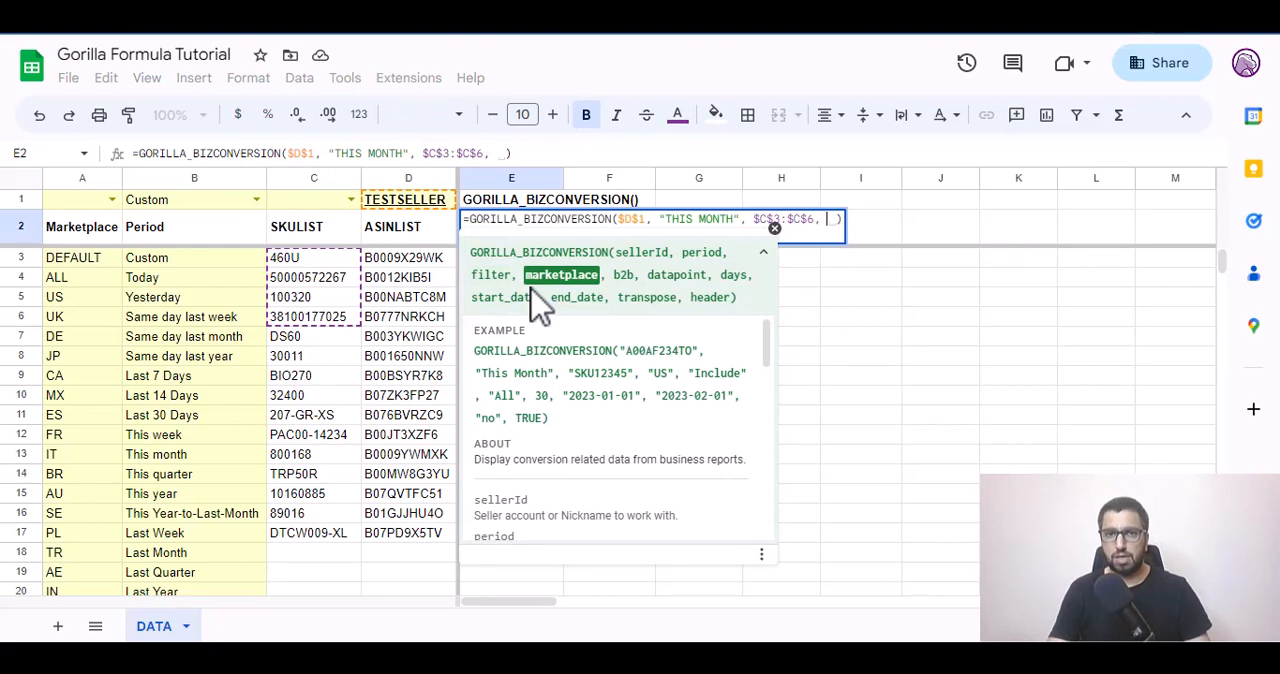
type(" a1")
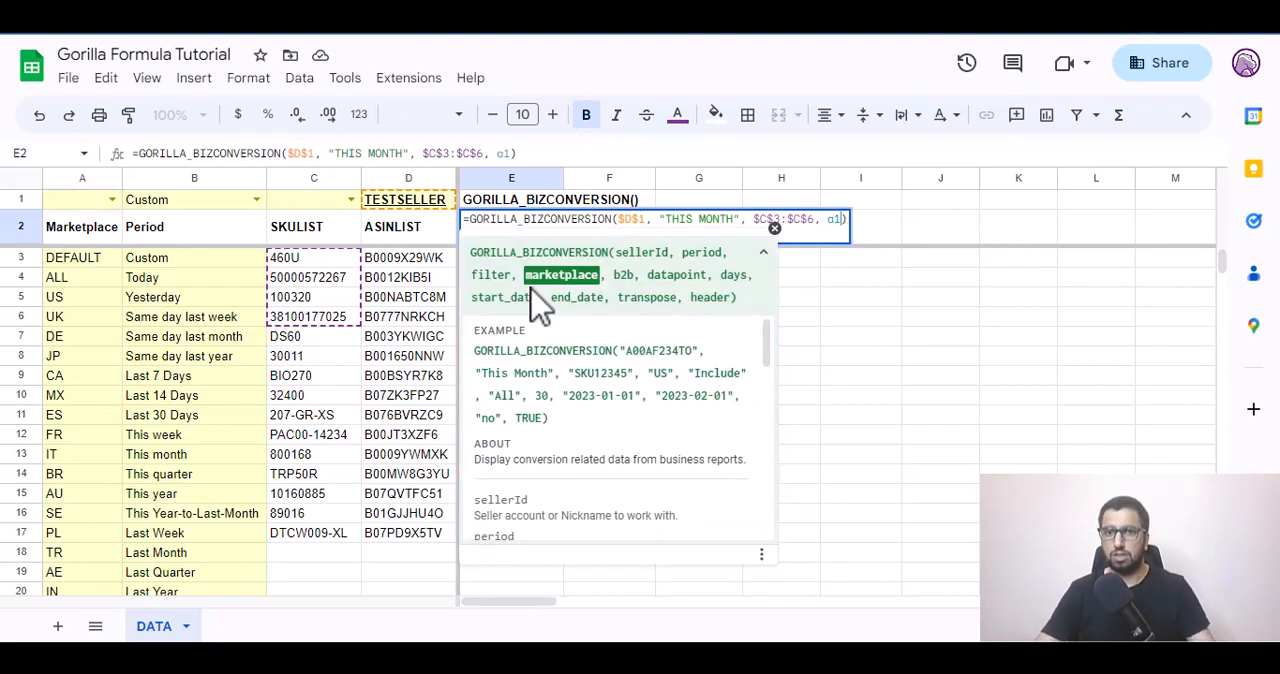
key("F4")
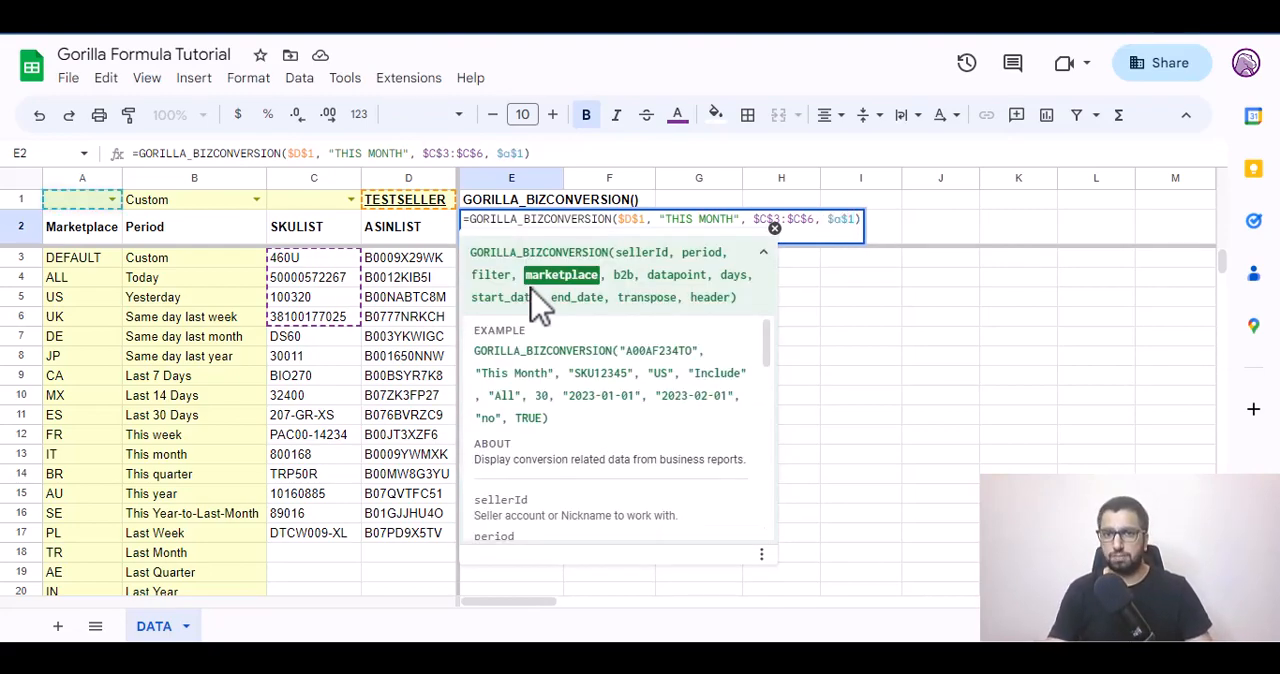
key("Tab")
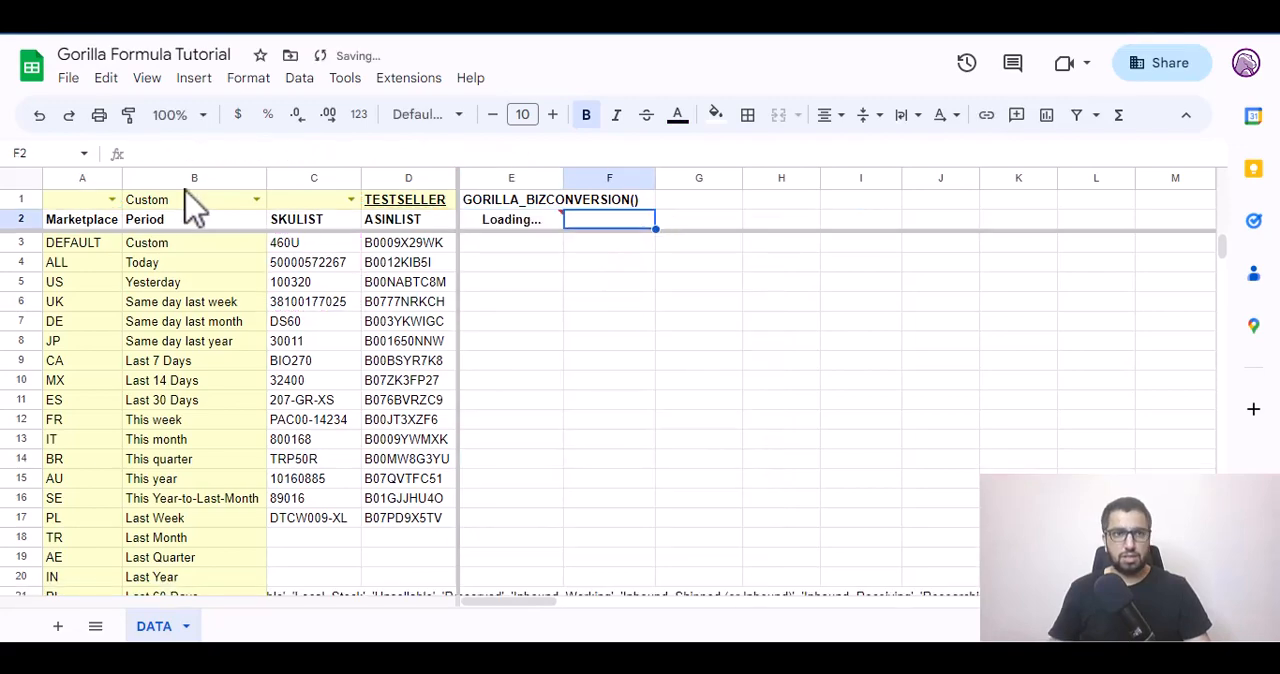
Set the marketplace in cell A1 to US and check the recalculated values in E3:F6.
left_click(112, 199)
left_click(95, 250)
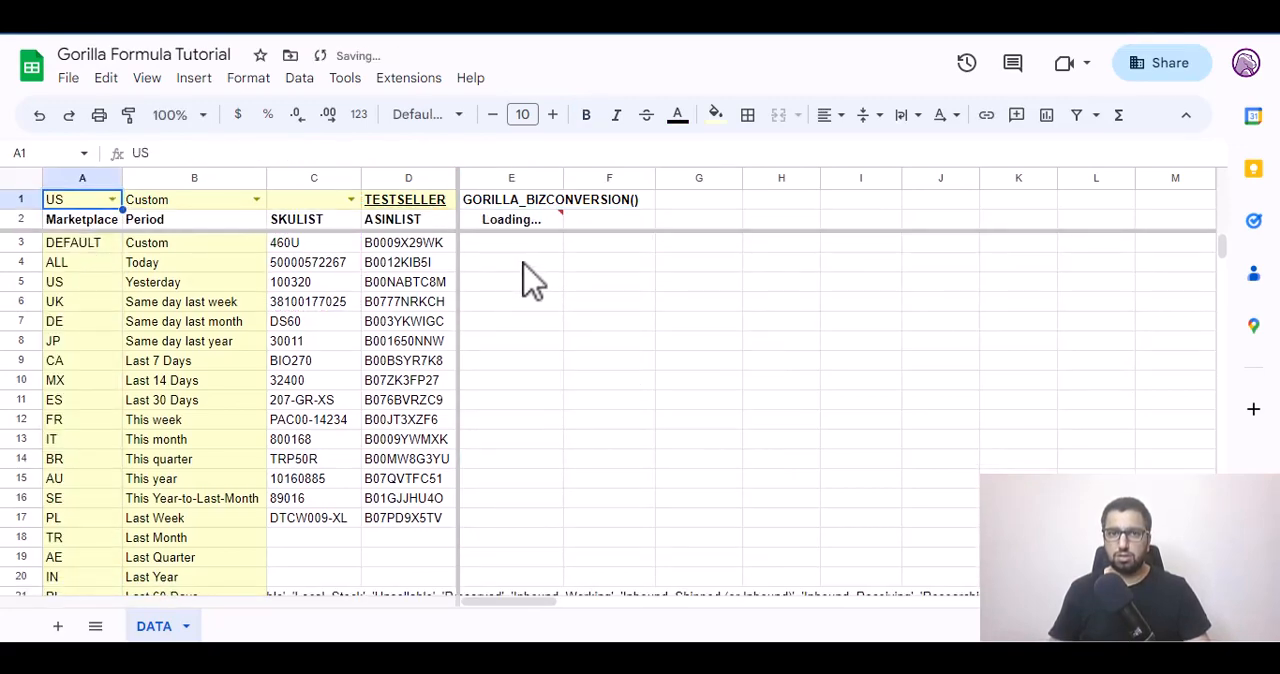
left_click_drag(524, 258, 600, 316)
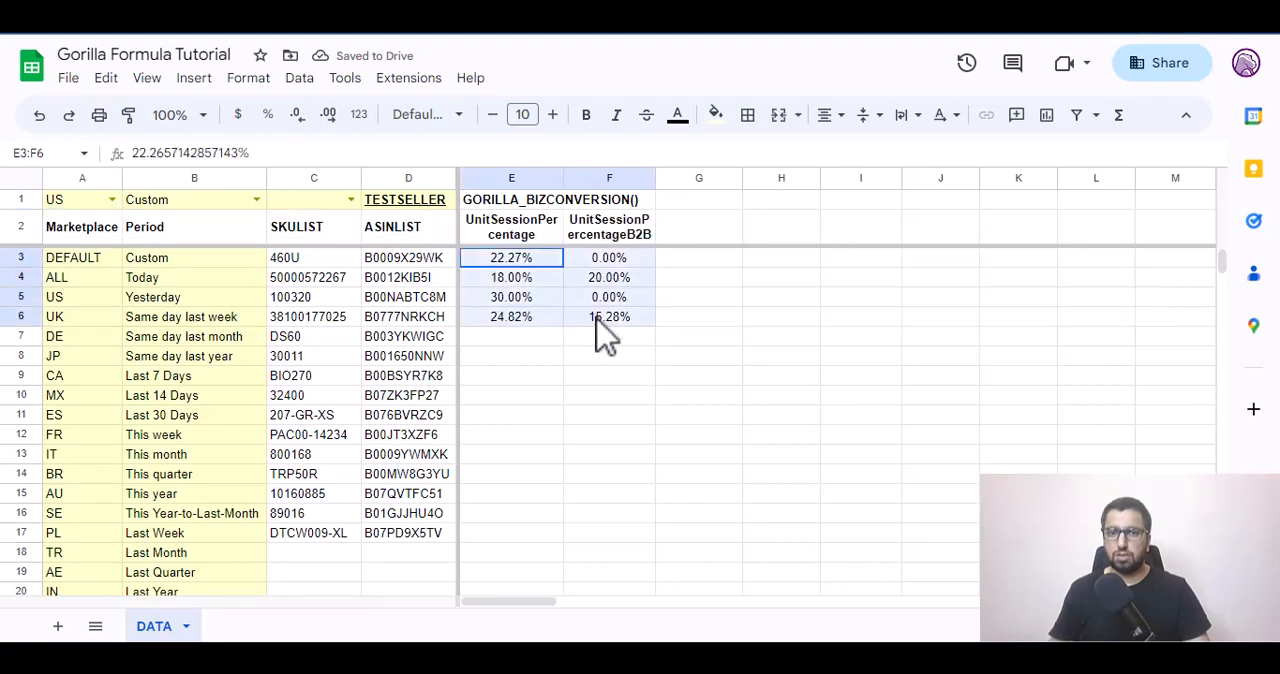
Read the b2b argument's help and add "EXCLUDE" as the b2b argument of the E2 formula.
left_click(524, 232)
double_click(524, 230)
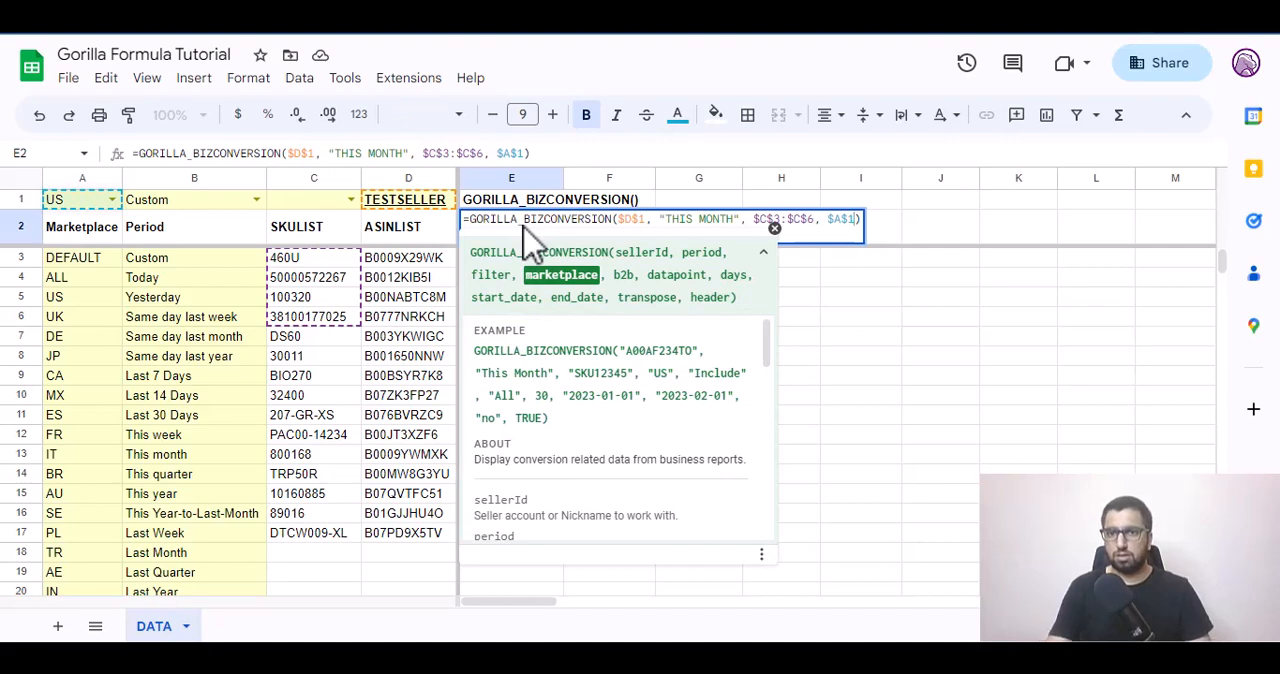
type(",")
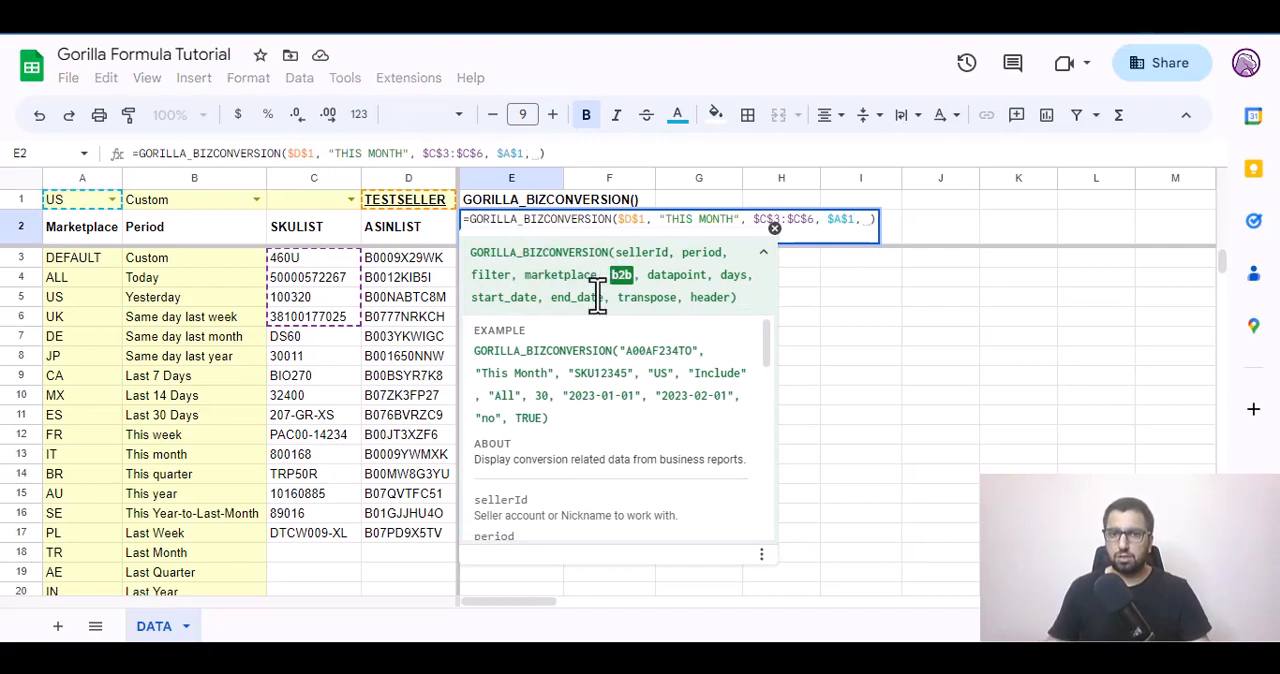
scroll(605, 368, "down", 2)
scroll(605, 390, "down", 2)
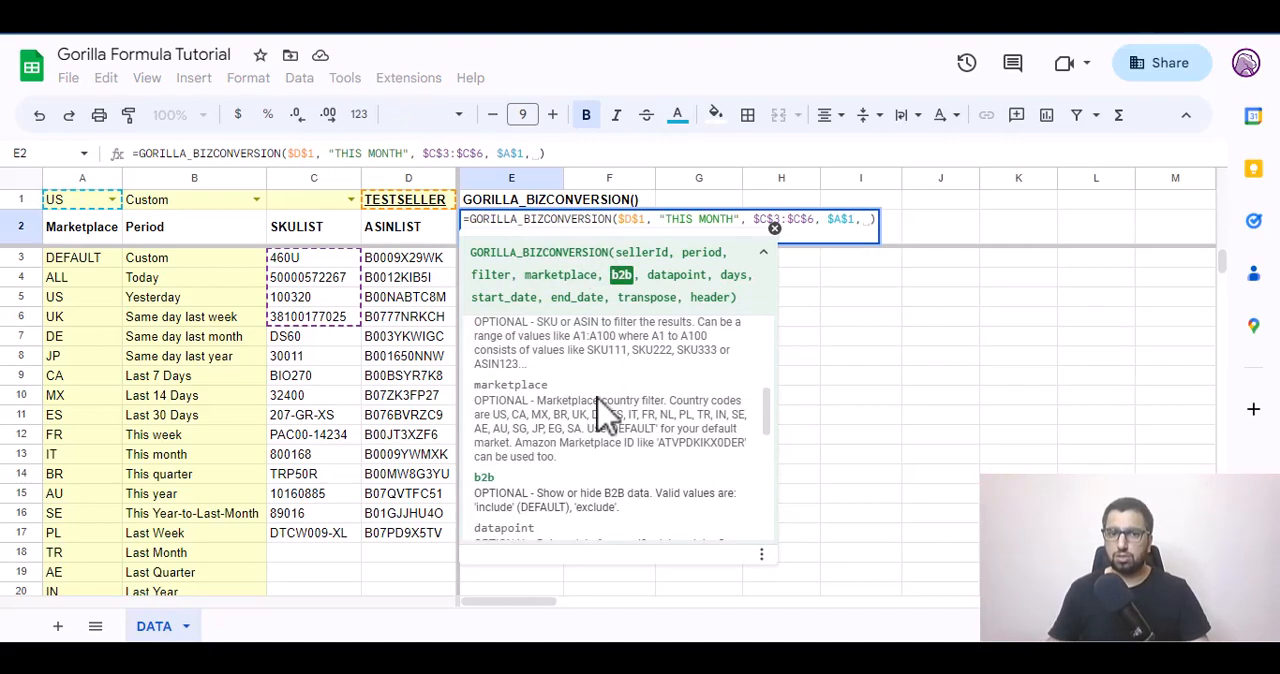
scroll(605, 410, "down", 2)
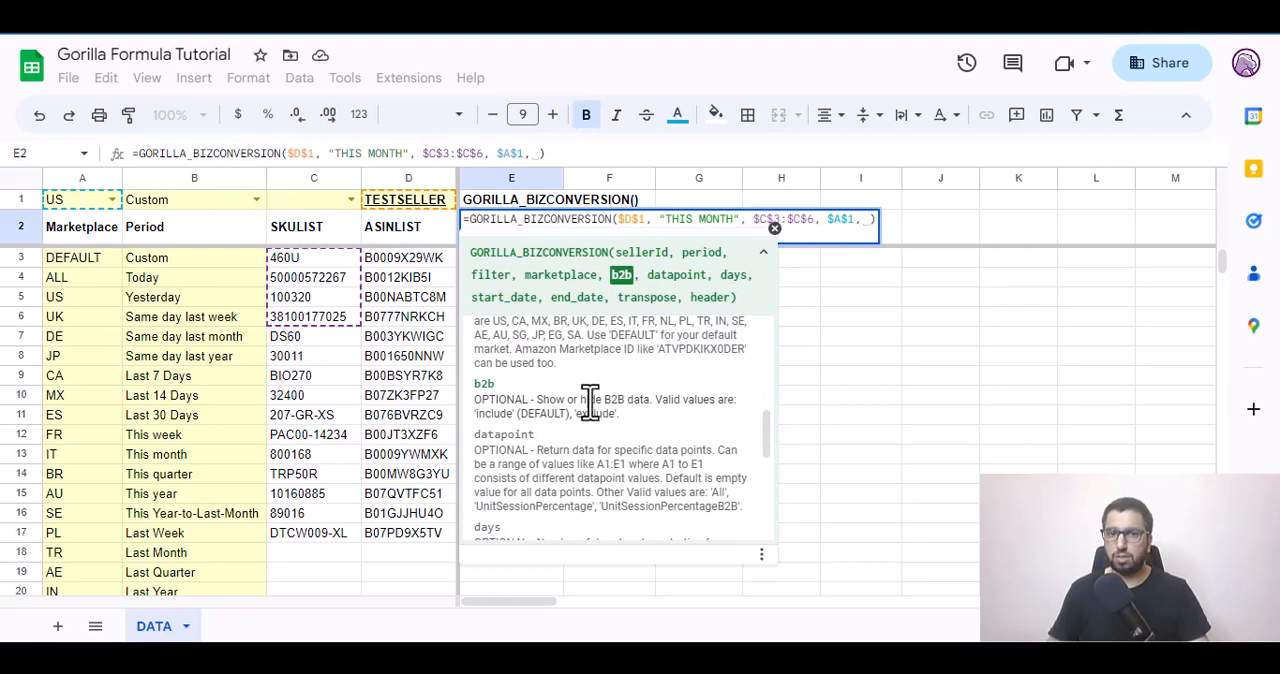
type("\"e")
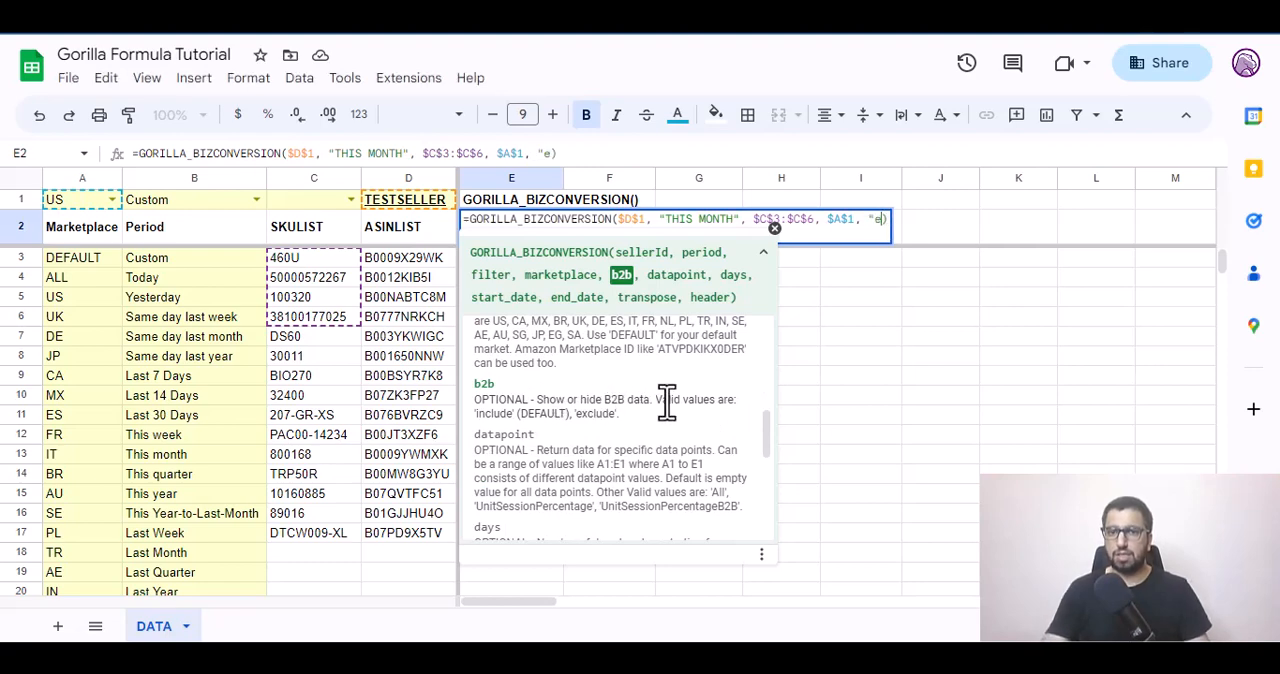
key("BackSpace")
type("E")
type("XCLUDE\"")
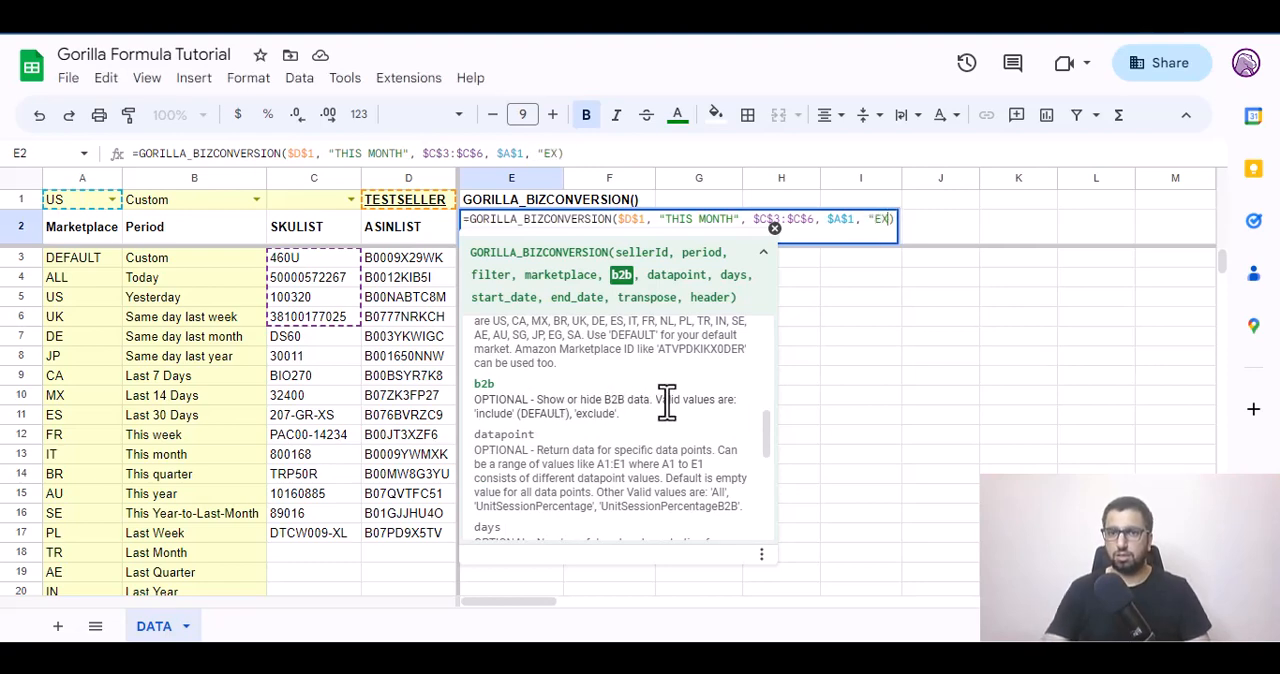
key("Tab")
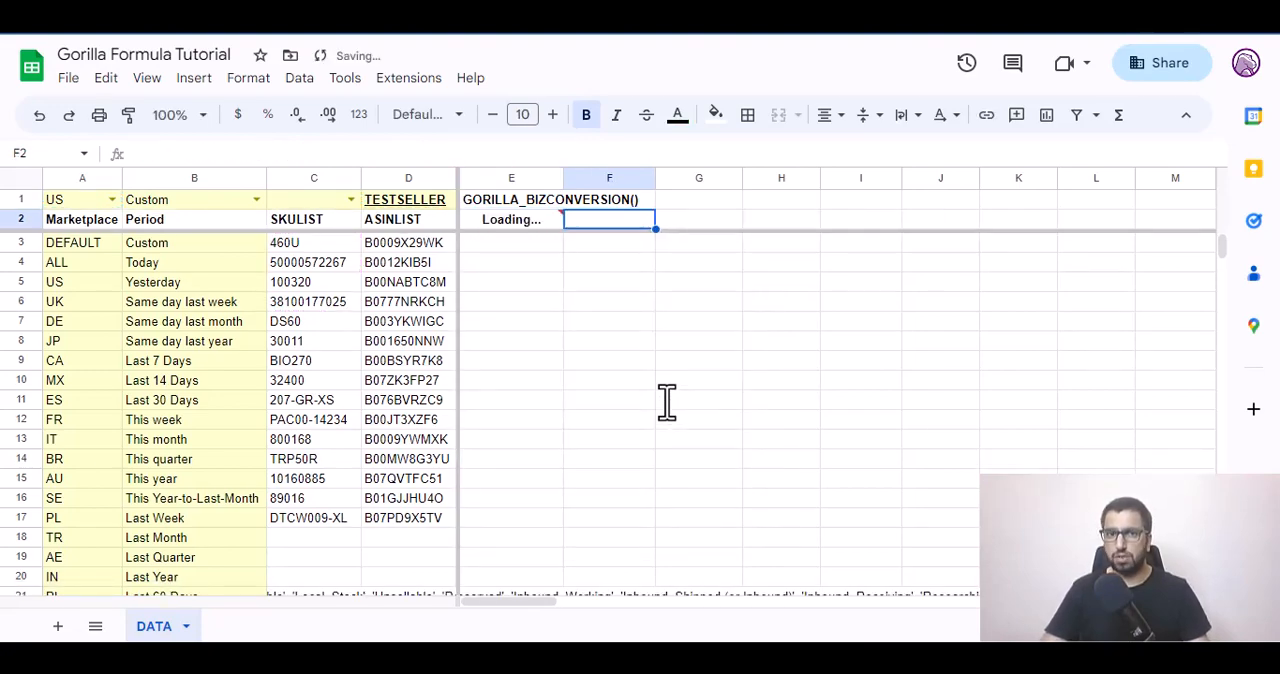
Check the recalculated conversion values, and change the b2b argument of the E2 formula to "INCLUDE".
key("Left")
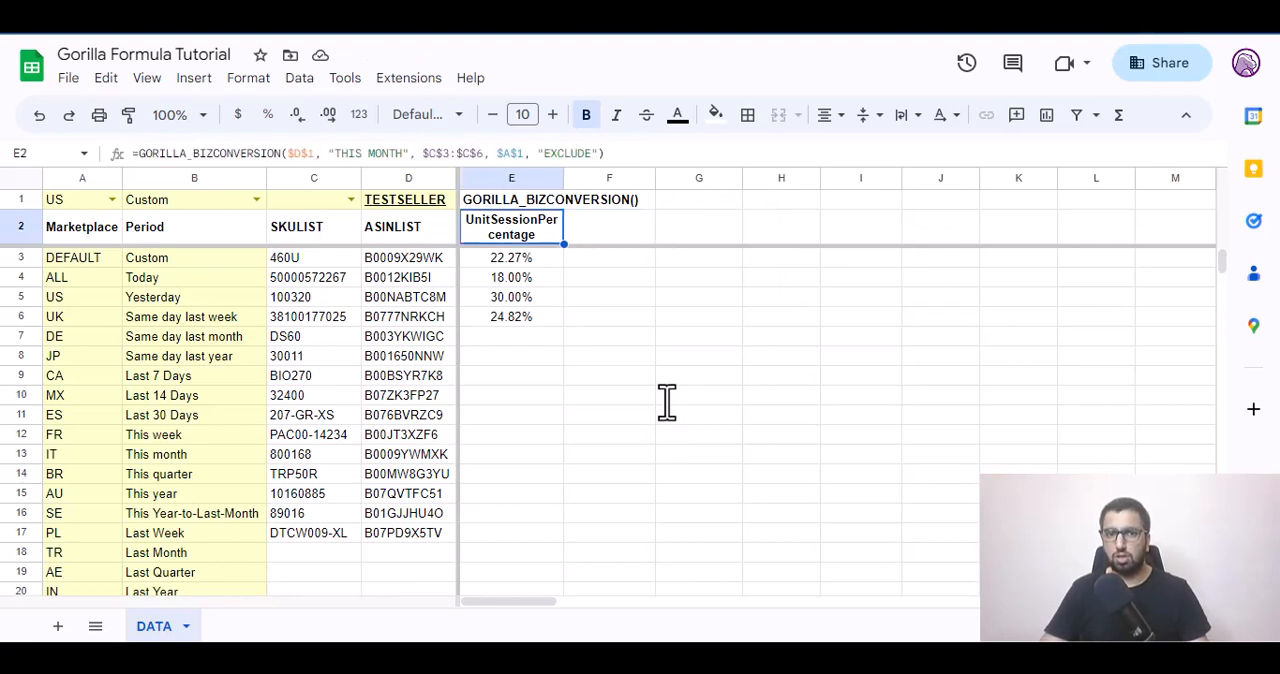
key("Right")
key("Left")
key("Right")
key("Left")
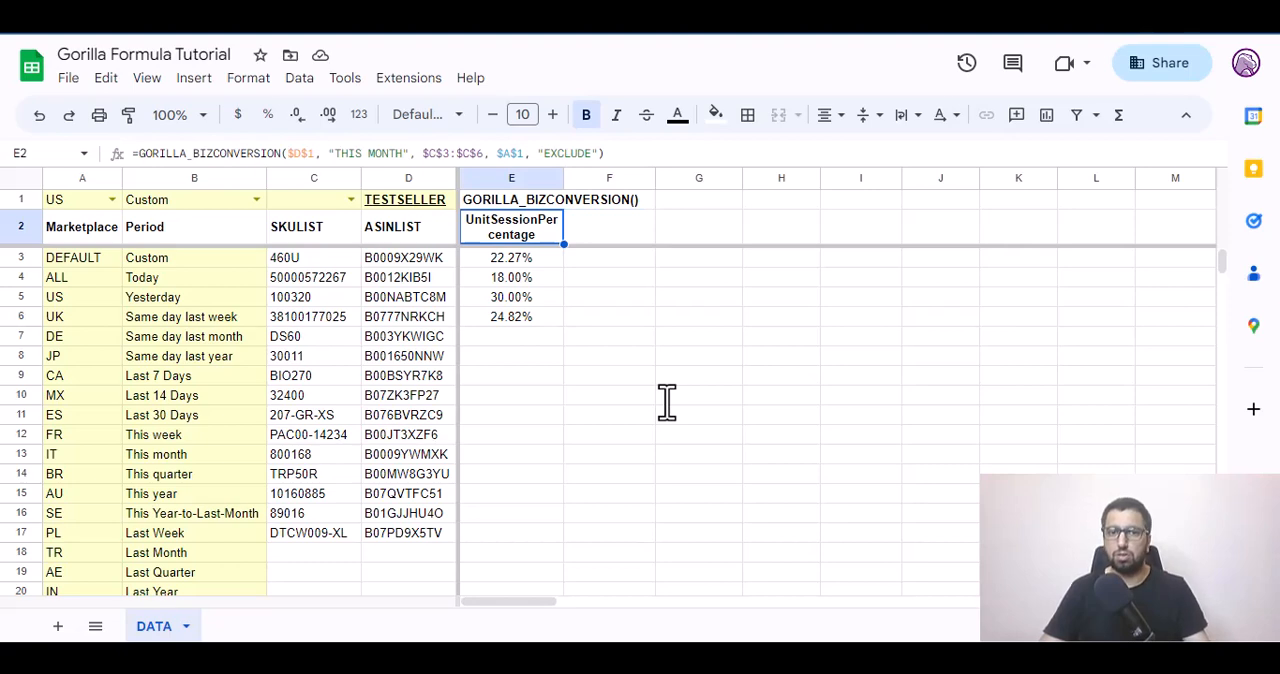
key("F2")
key("Left")
key("Left")
key("ctrl+shift+Left")
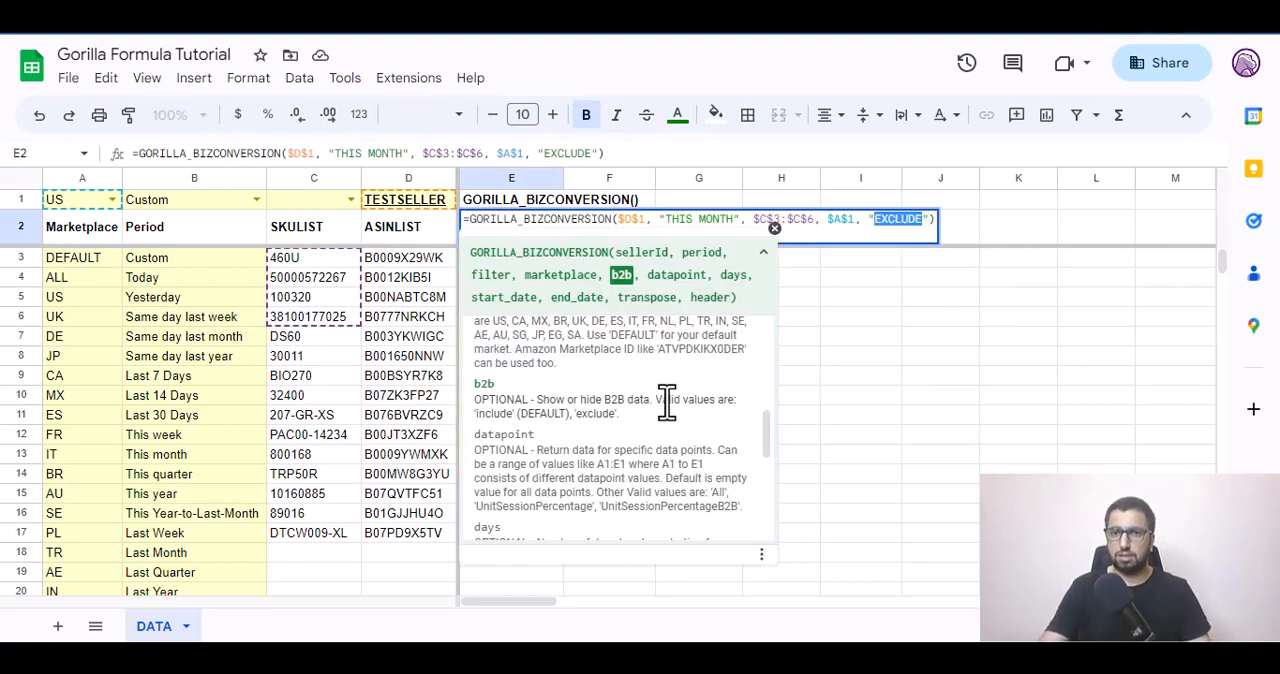
type("INCL")
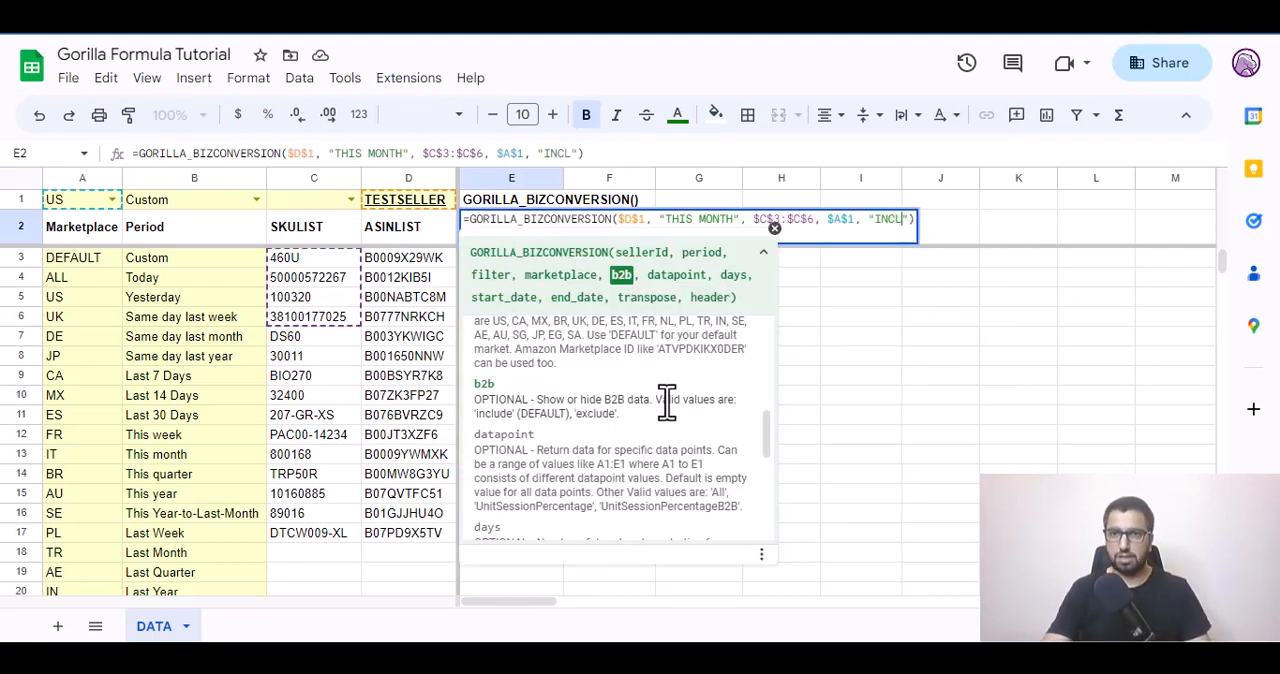
type("UDE\"")
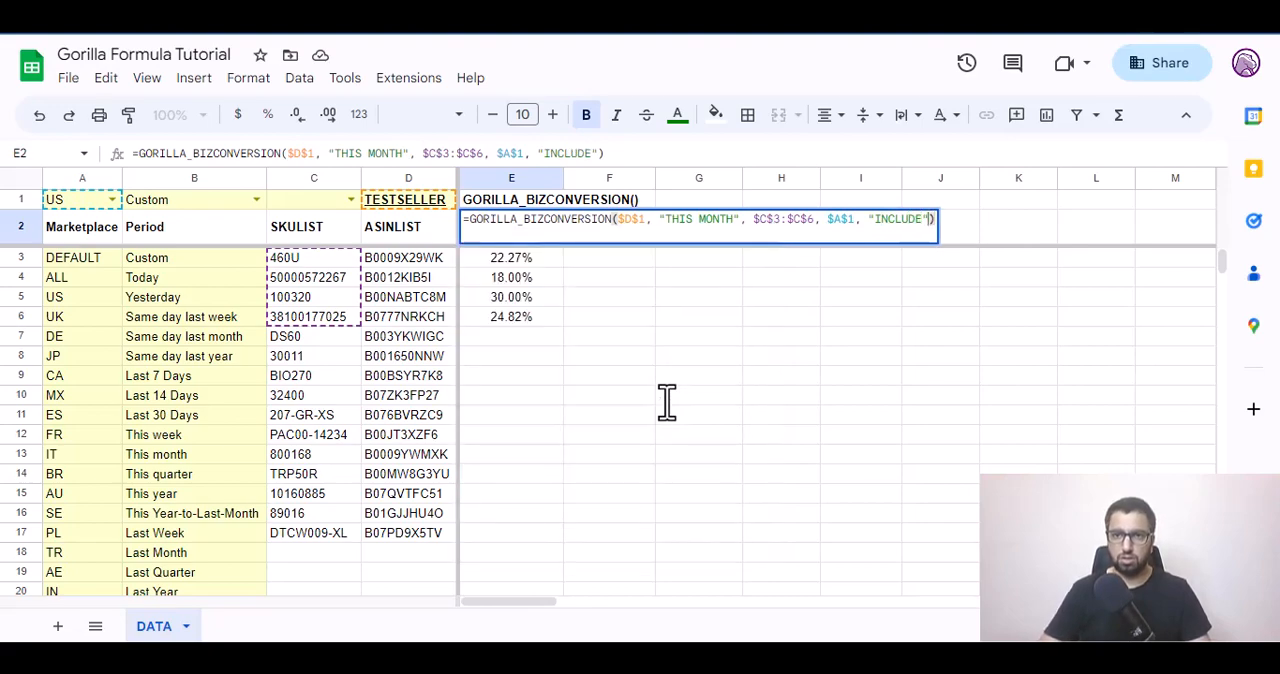
type(",")
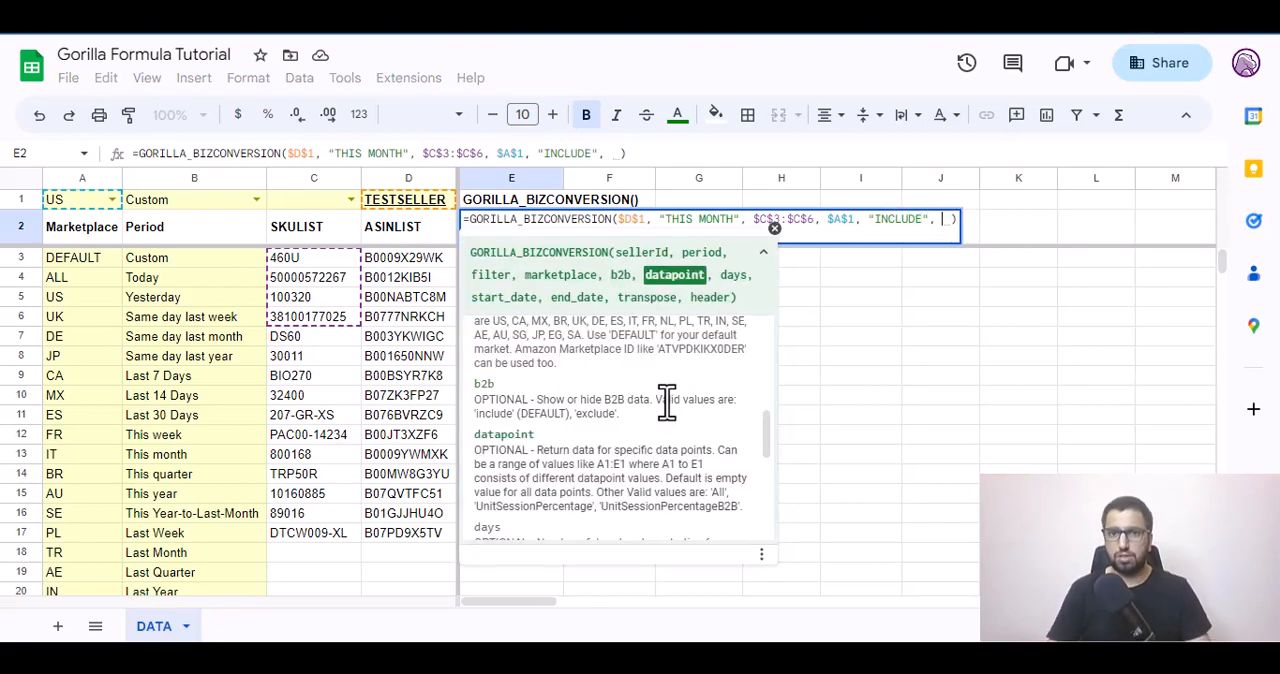
Read the datapoint argument's help and leave that argument blank in the E2 formula, continuing to the days argument.
scroll(705, 452, "down", 1)
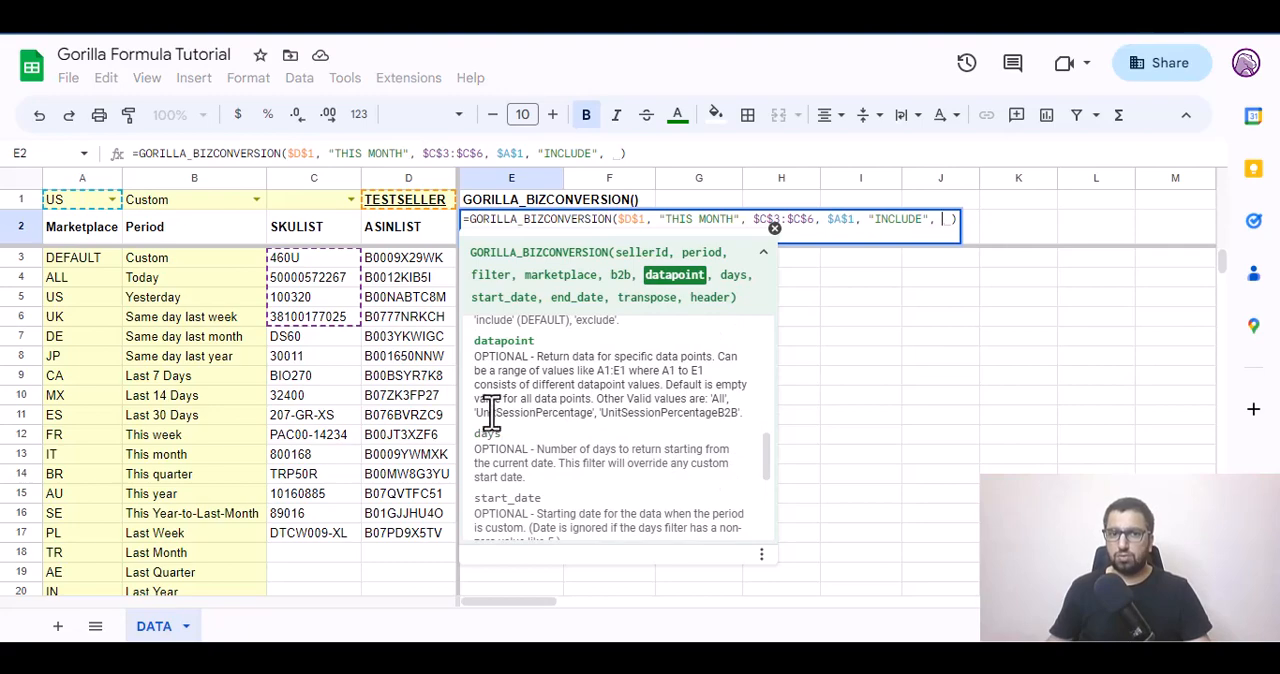
left_click_drag(484, 410, 738, 416)
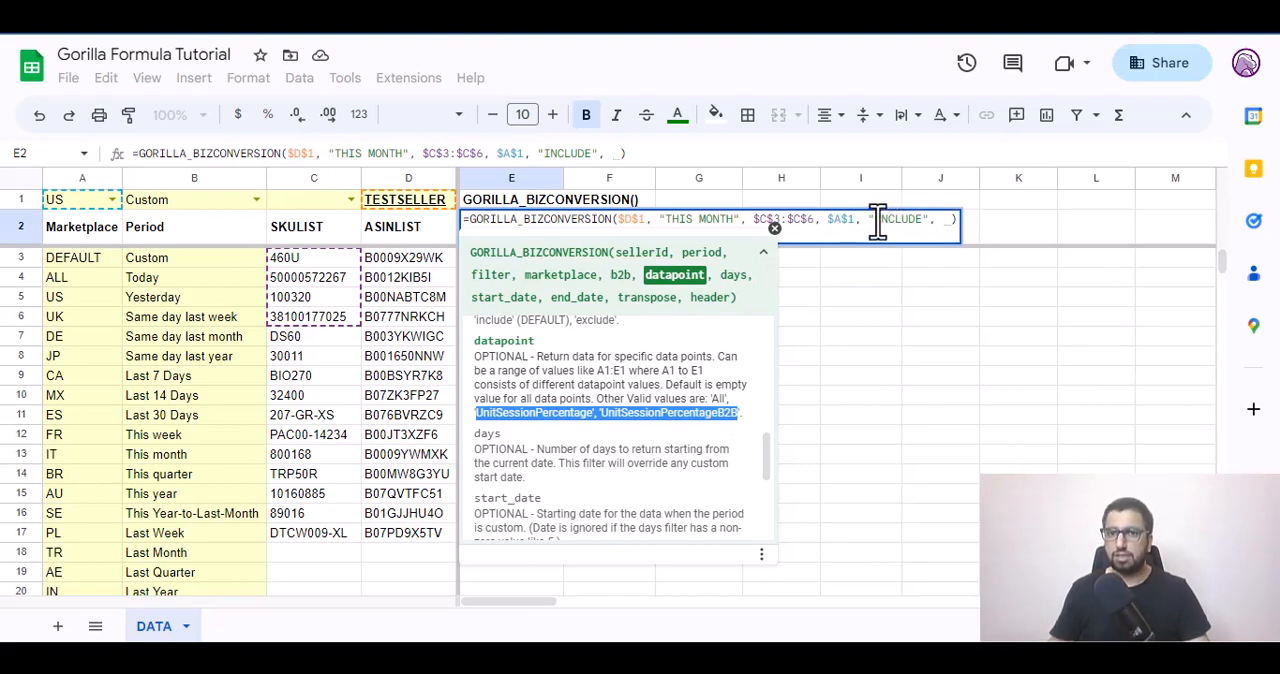
left_click_drag(877, 220, 926, 221)
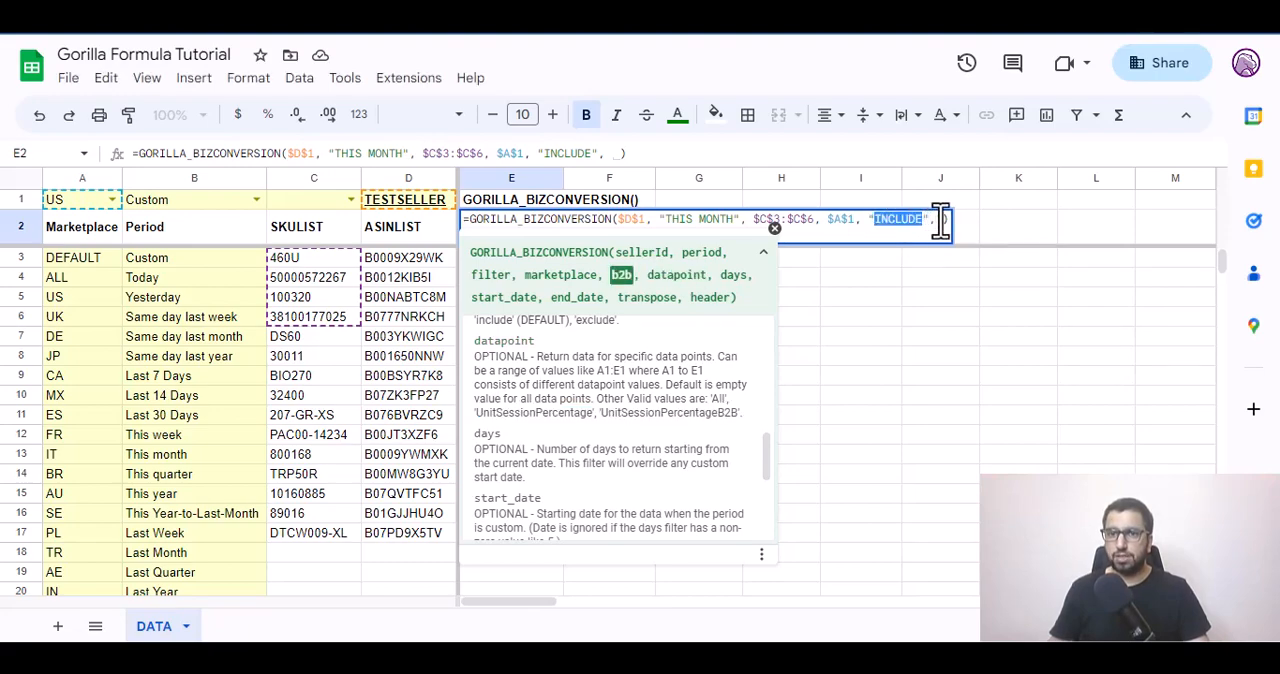
left_click(940, 222)
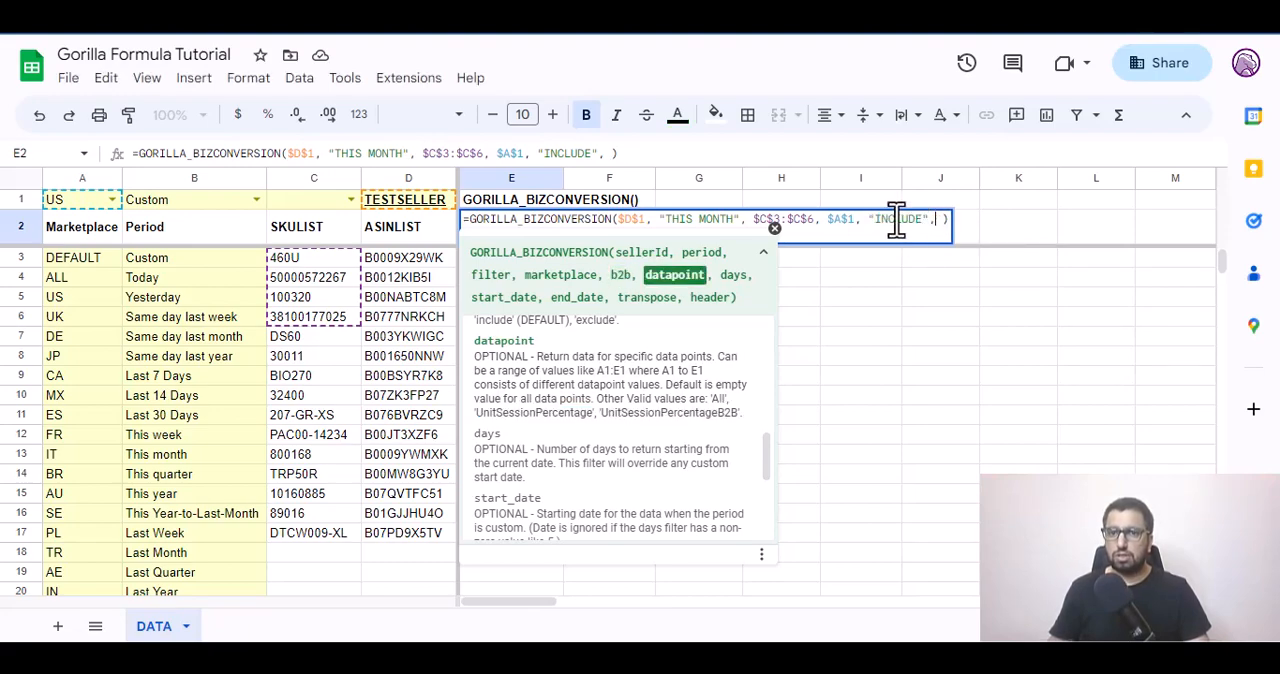
left_click_drag(897, 219, 922, 220)
left_click(940, 222)
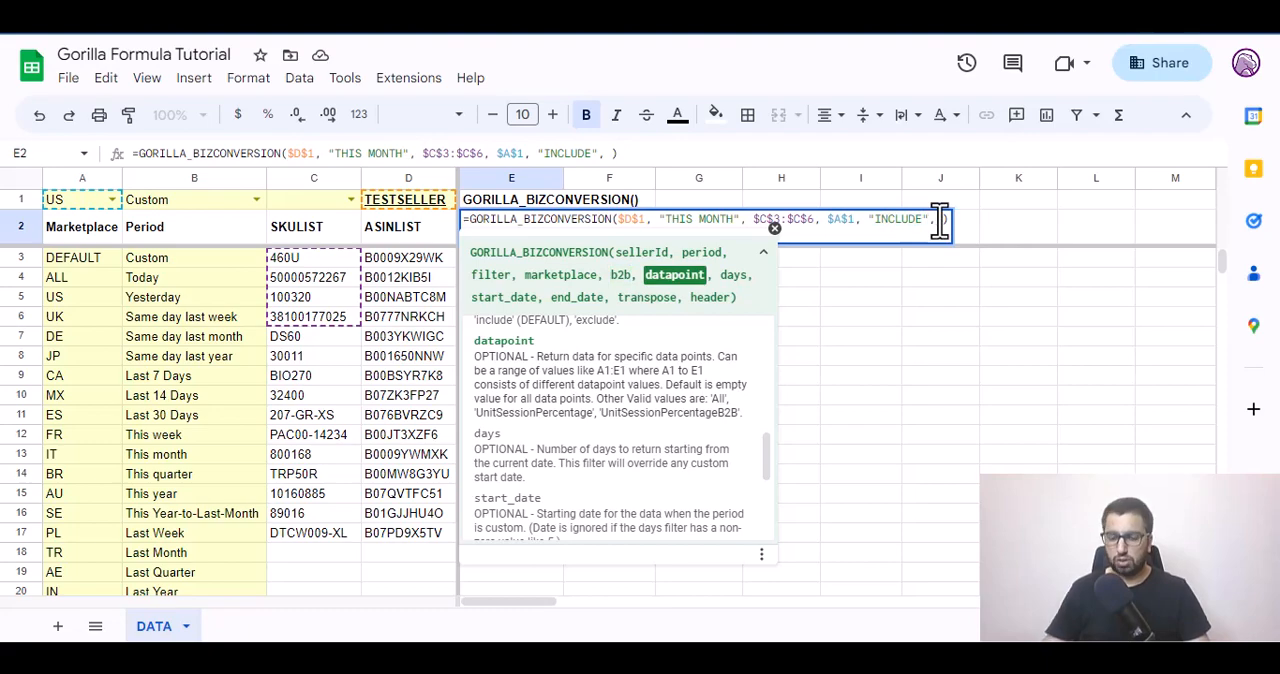
type(",")
key("BackSpace")
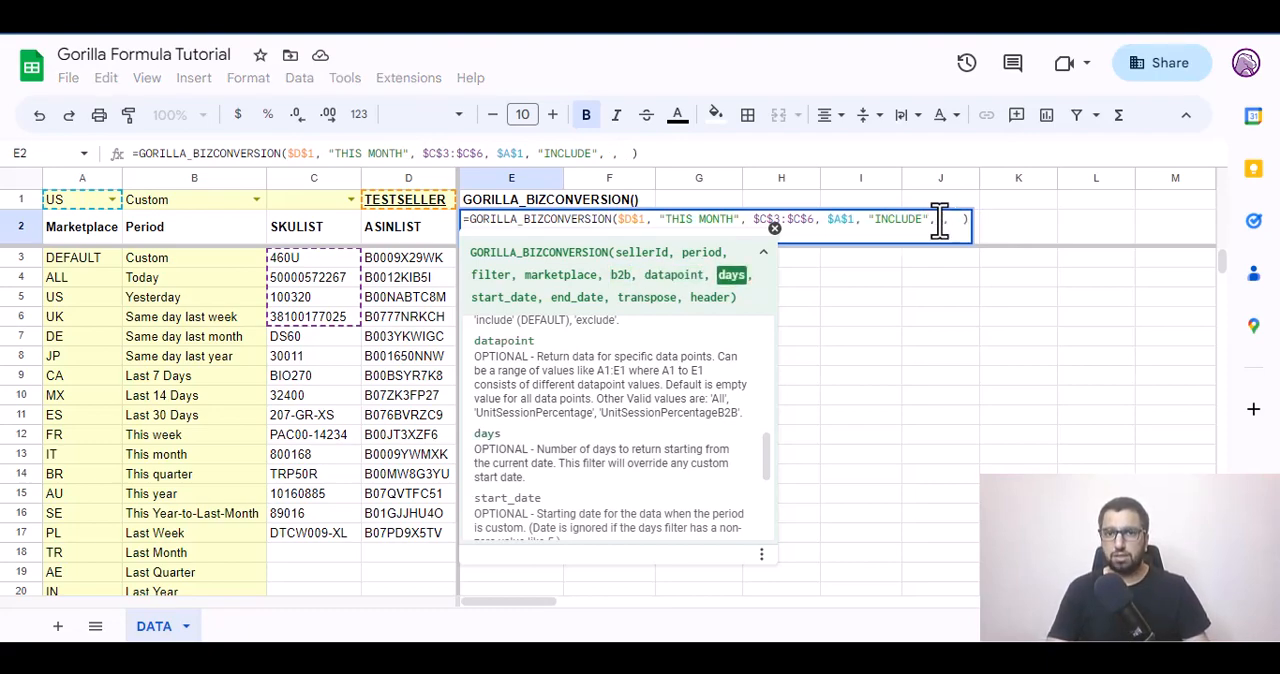
Replace the "THIS MONTH" period argument in the E2 formula with the absolute reference $B$1.
double_click(682, 219)
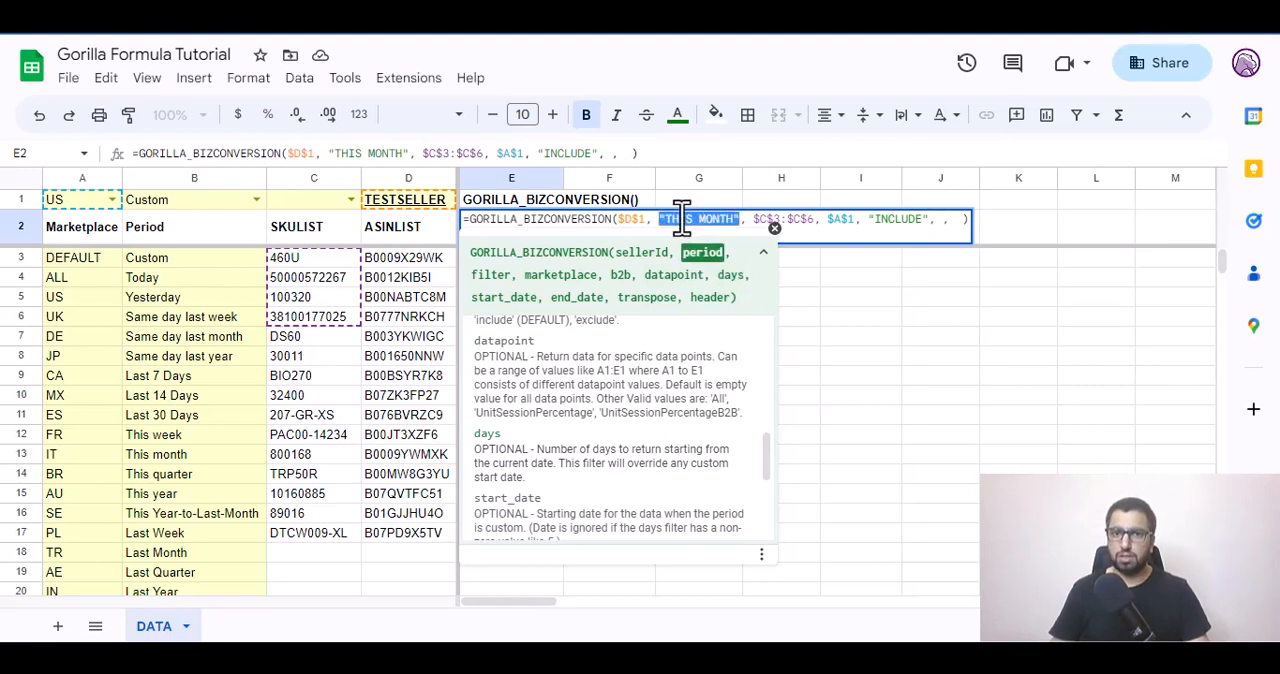
type("C1")
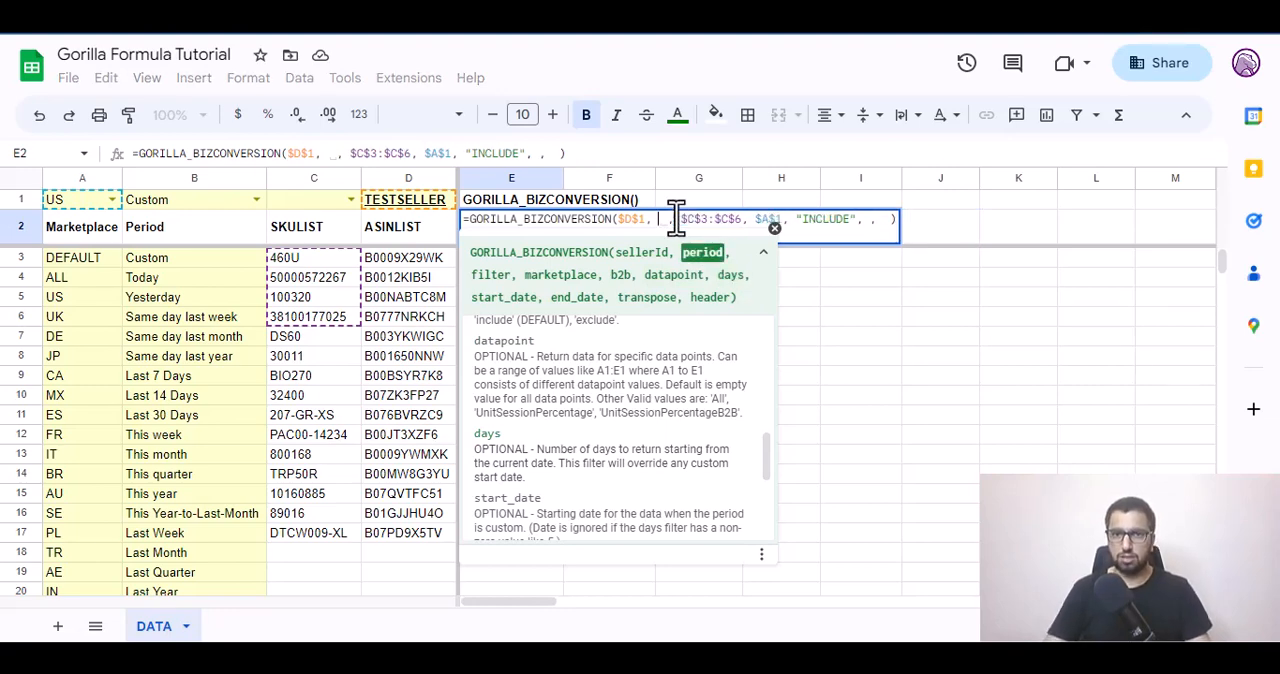
key("BackSpace")
key("BackSpace")
type("B1")
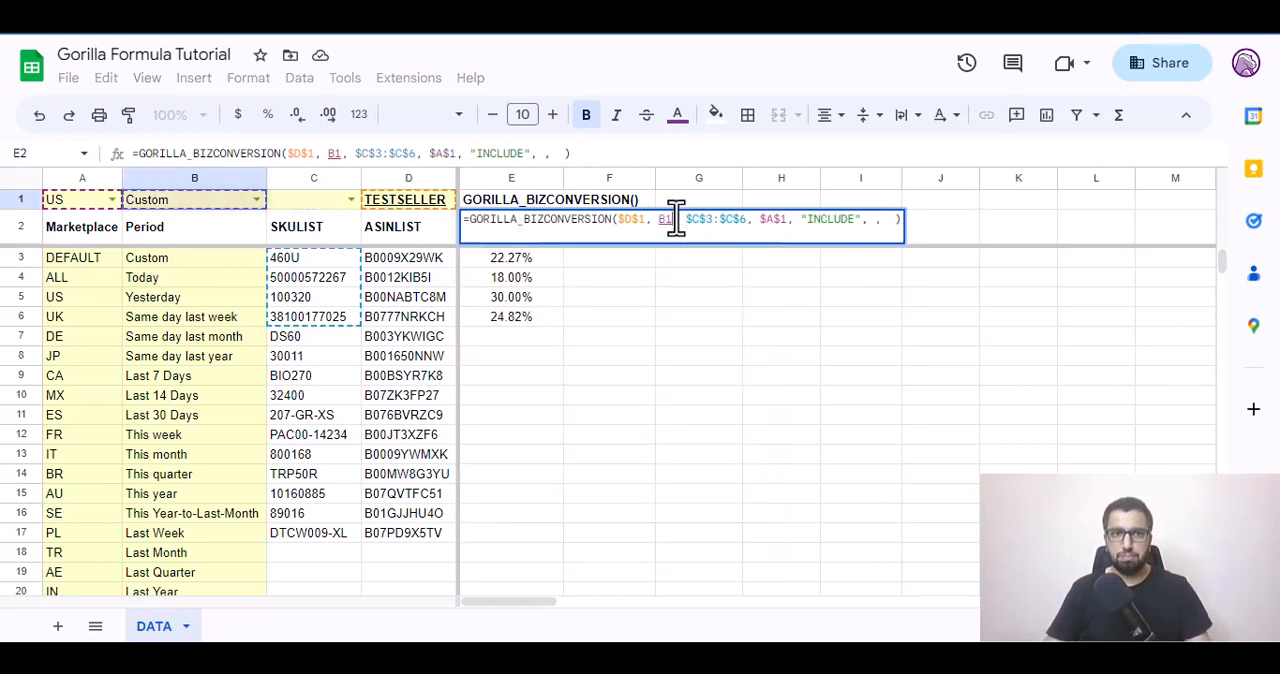
key("F4")
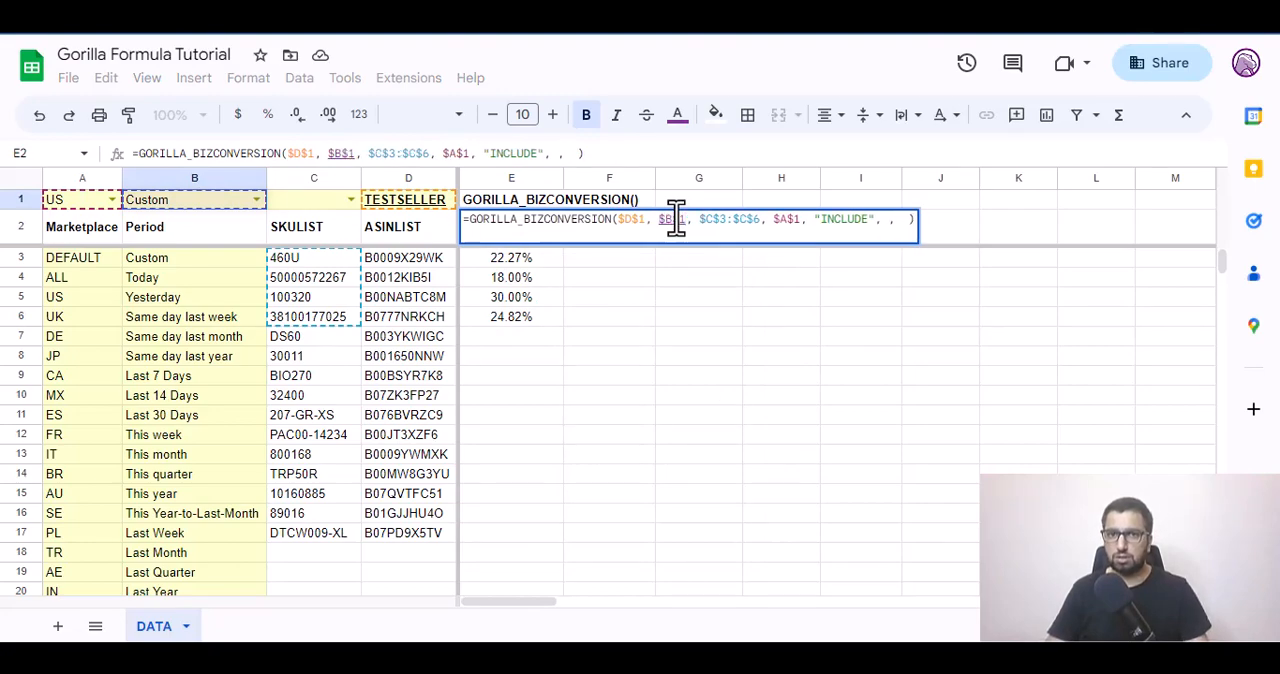
Set the days argument of the E2 formula to 5 and check the recalculated values in row 3.
key("F2")
key("End")
key("Left")
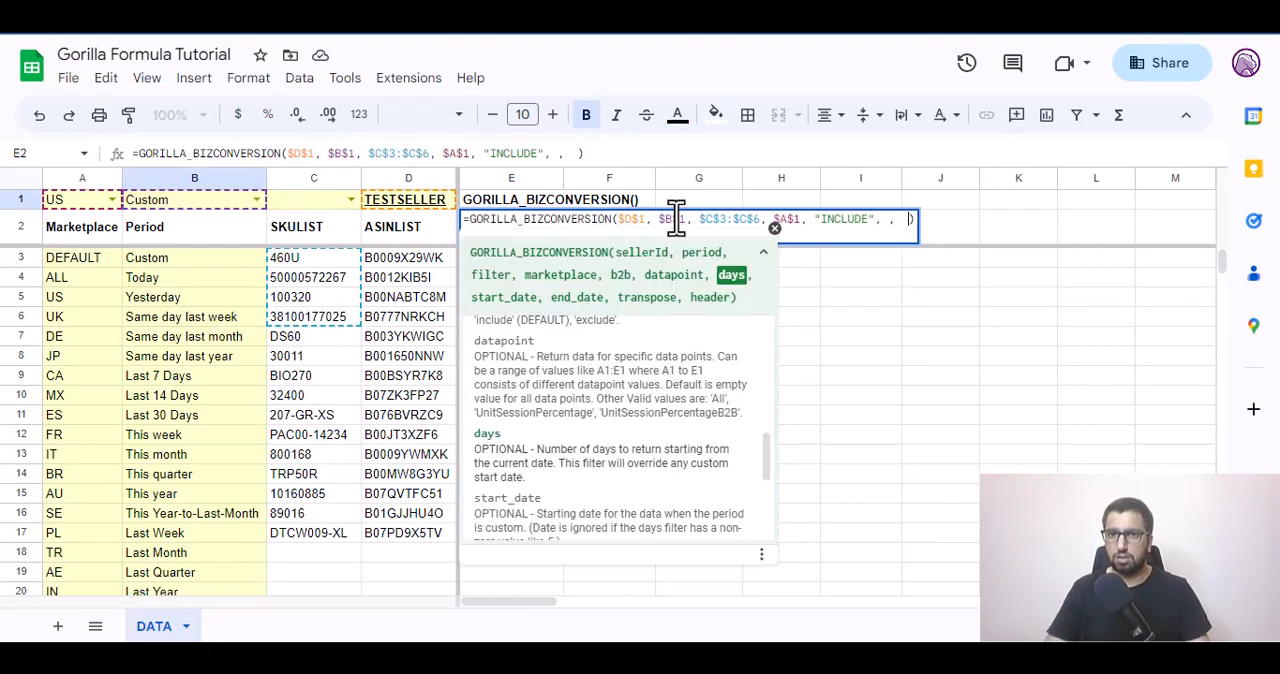
type("\\_")
key("BackSpace")
key("BackSpace")
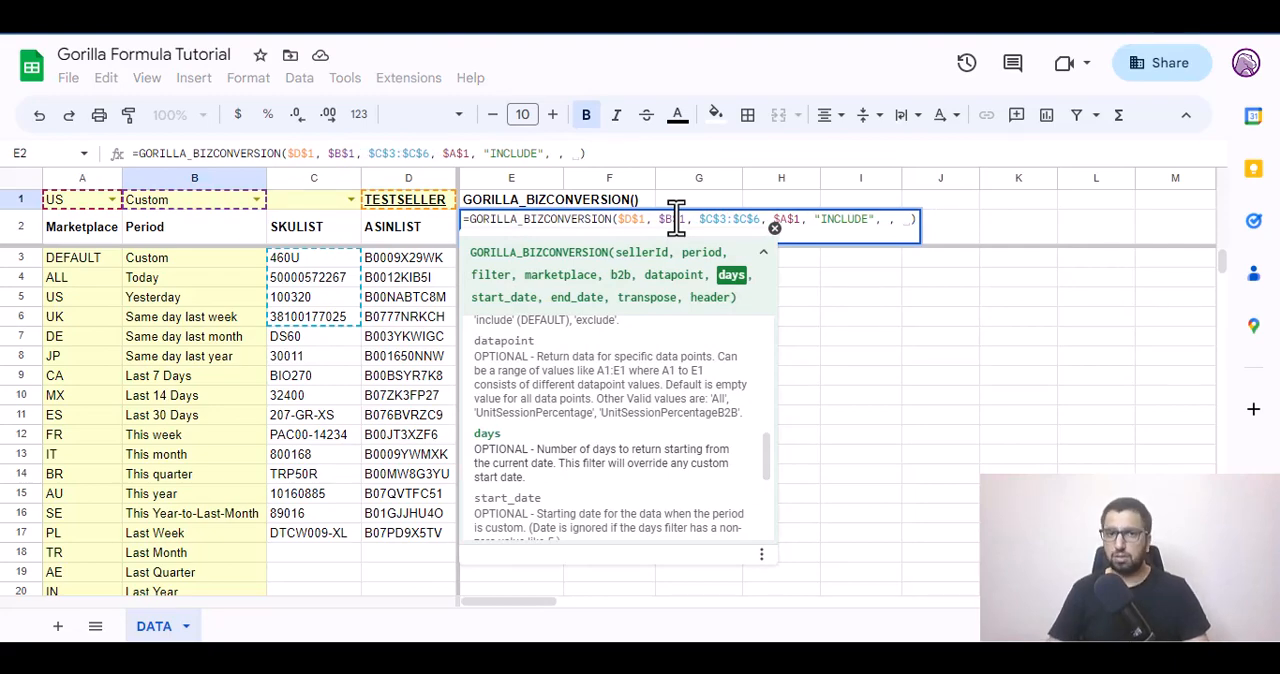
type("5")
key("Return")
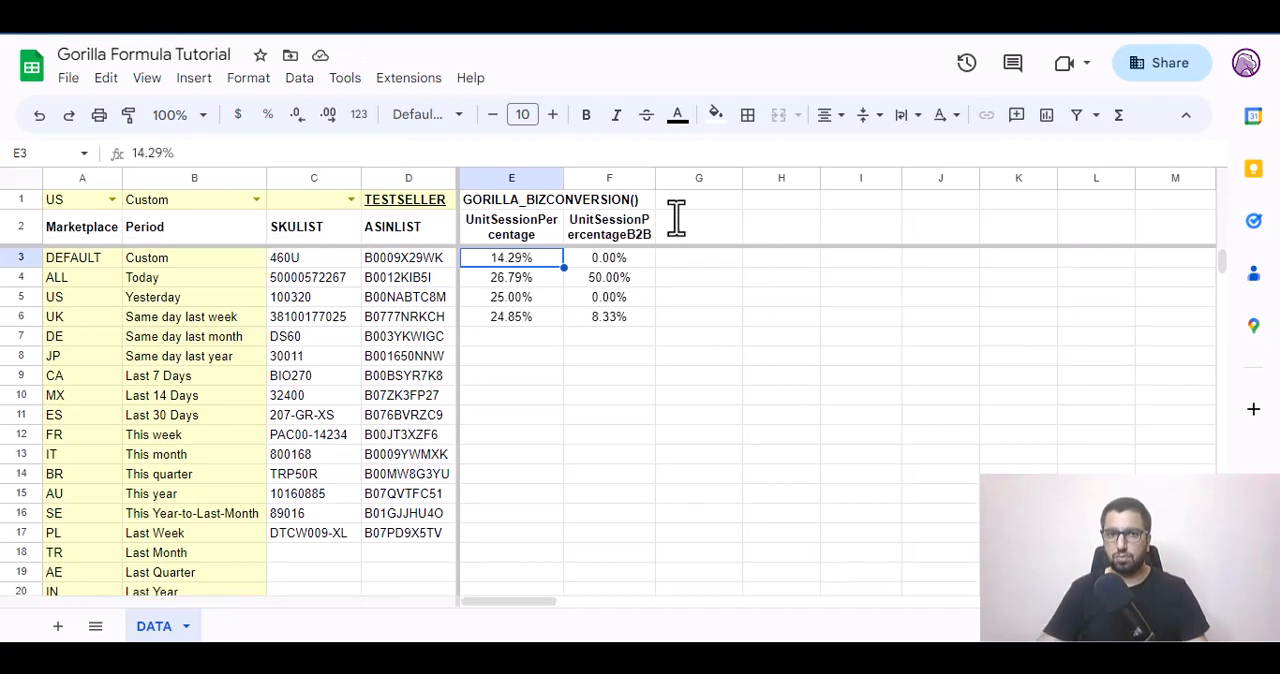
key("shift+Right")
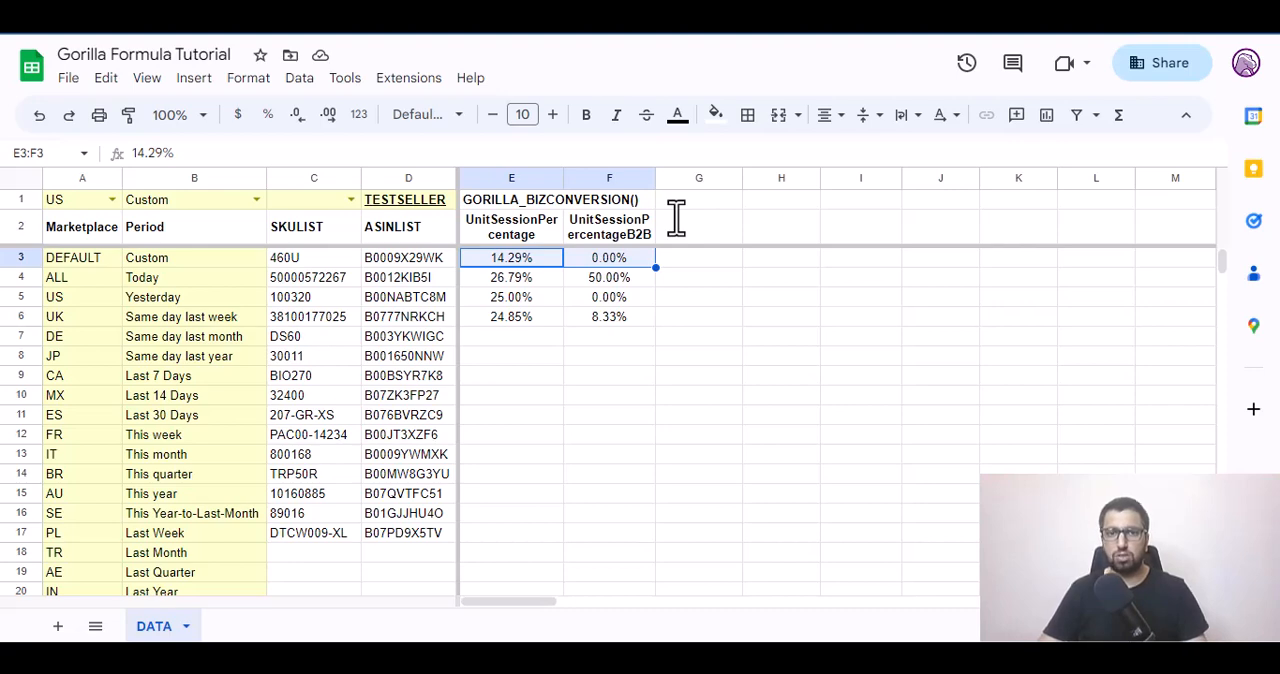
Clear the days argument in the E2 formula and enter "2023-04-01" as the start_date argument.
key("Up")
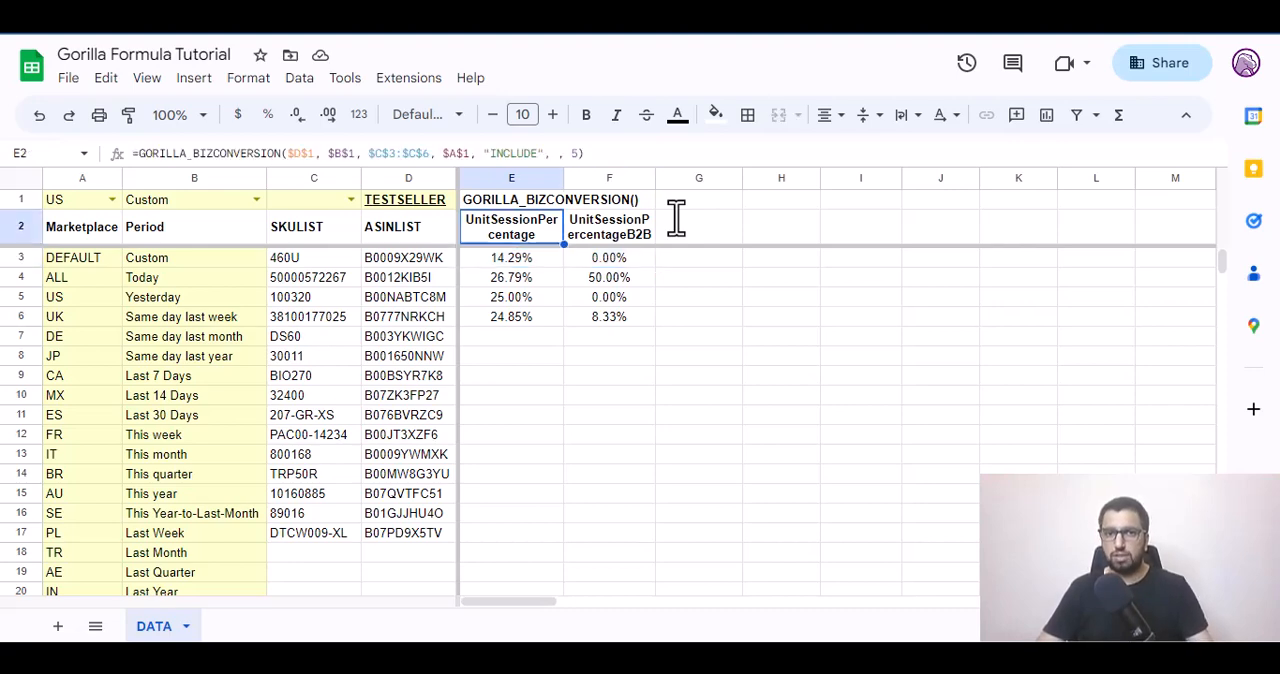
key("Return")
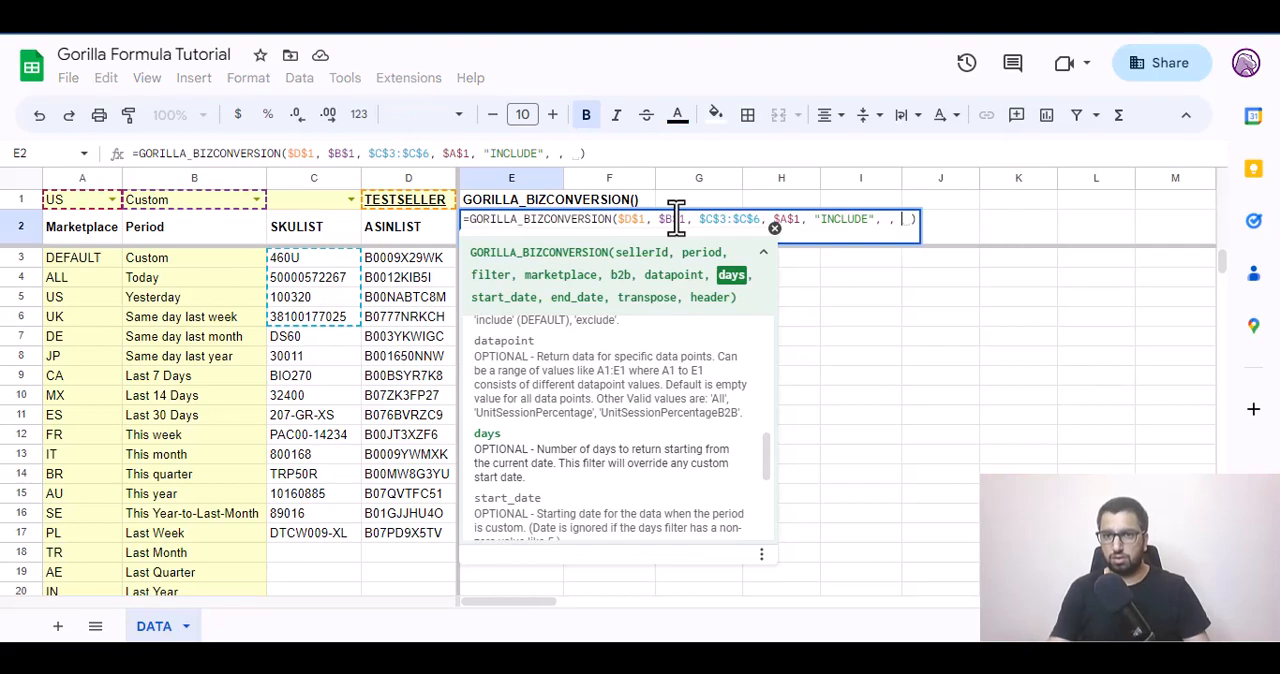
type(", ")
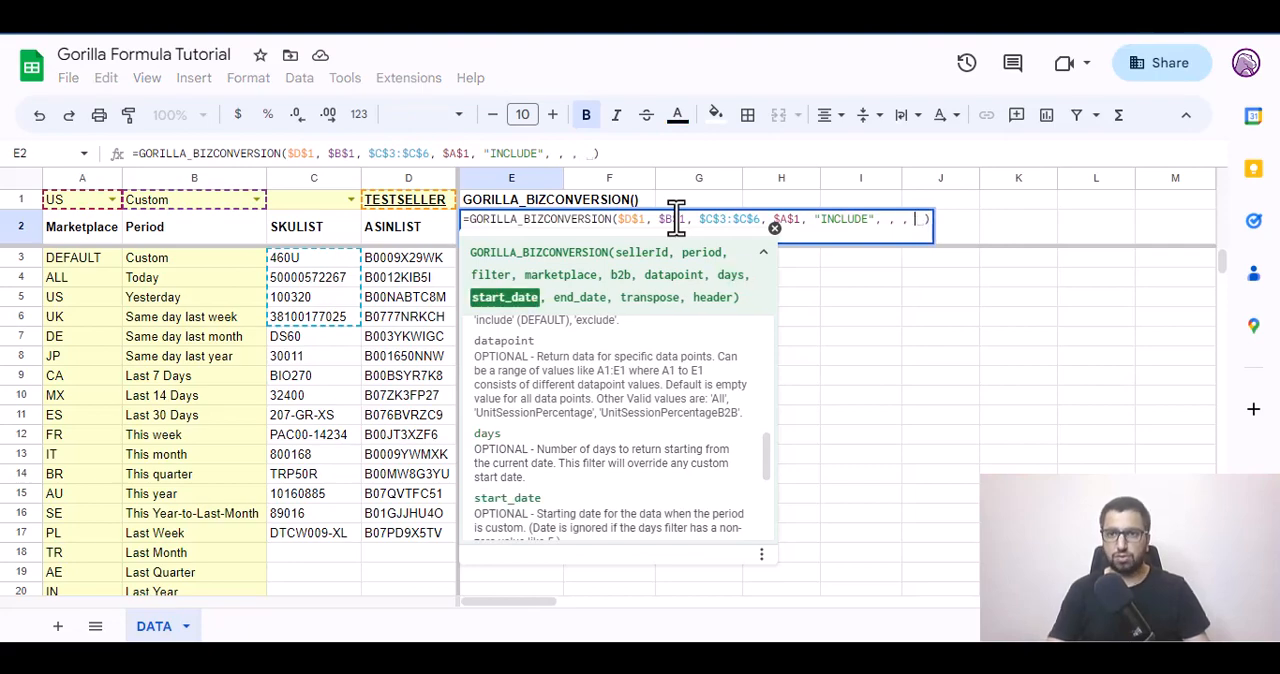
type("\"")
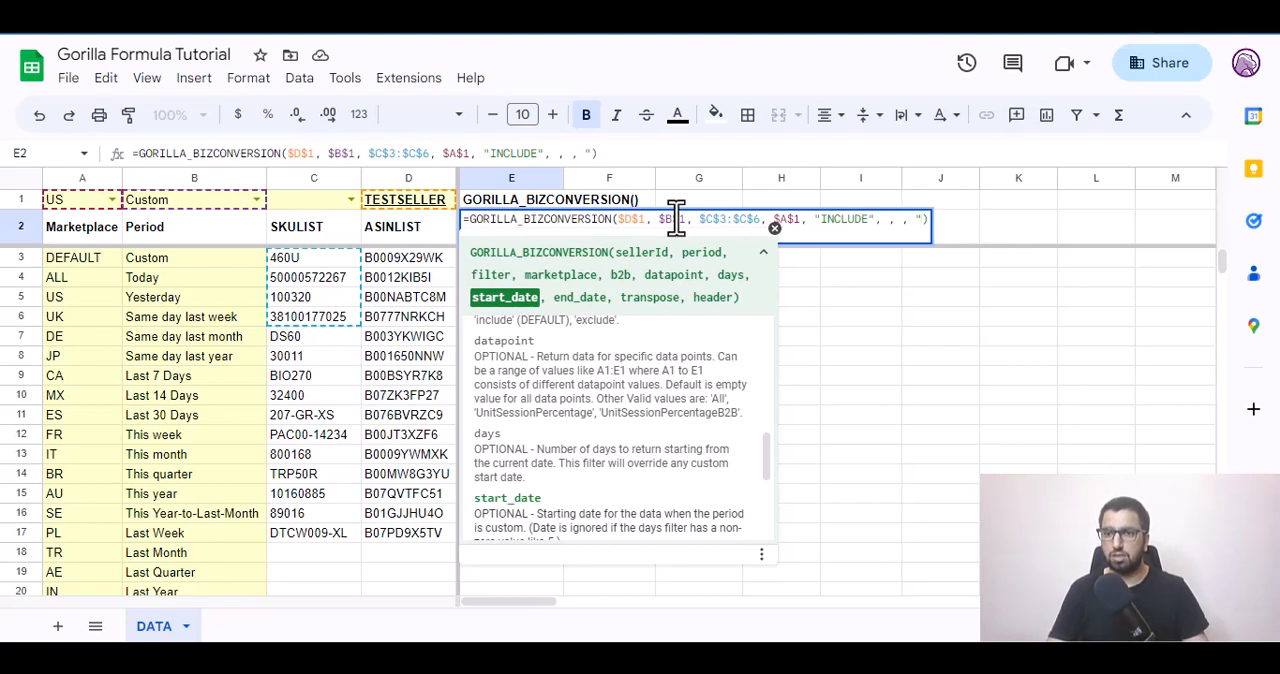
type("2020")
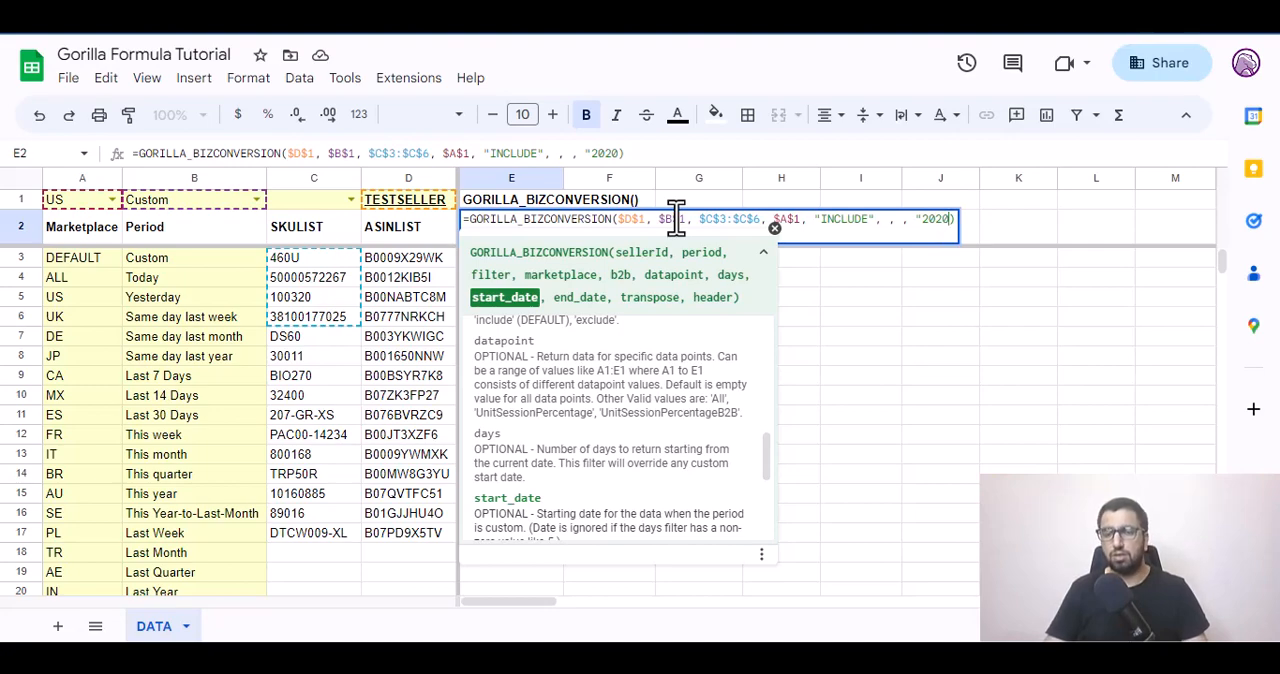
key("BackSpace")
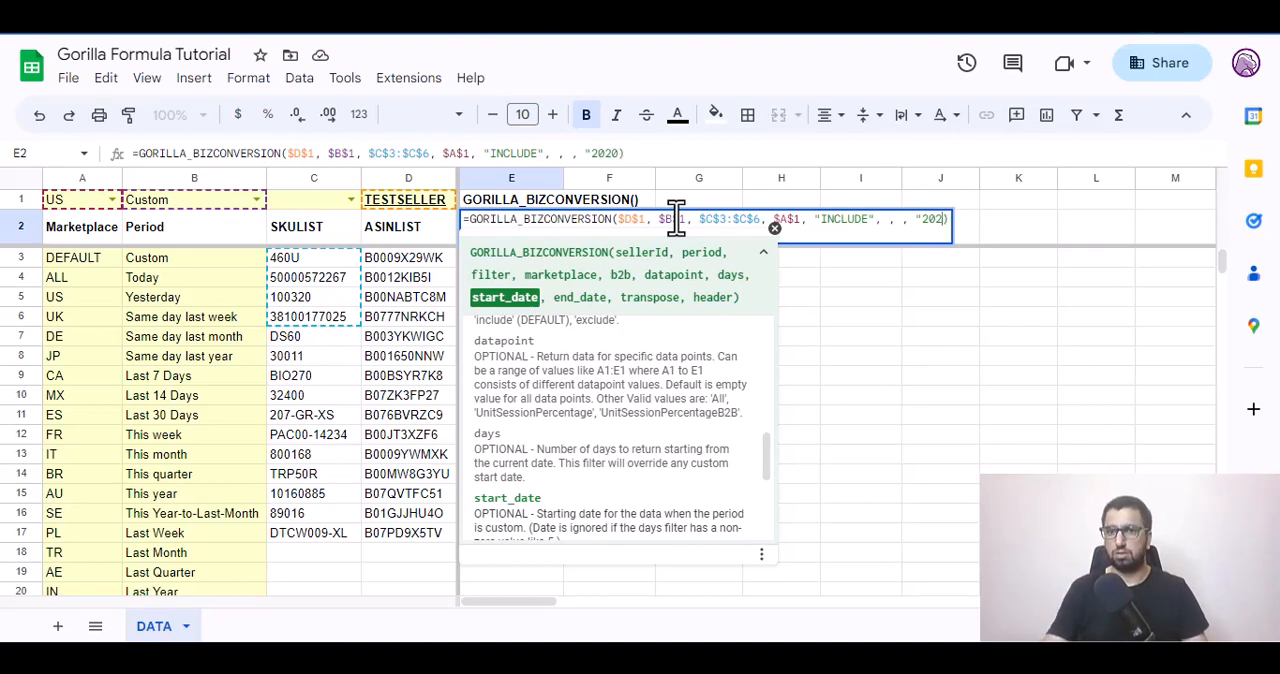
type("3-04-")
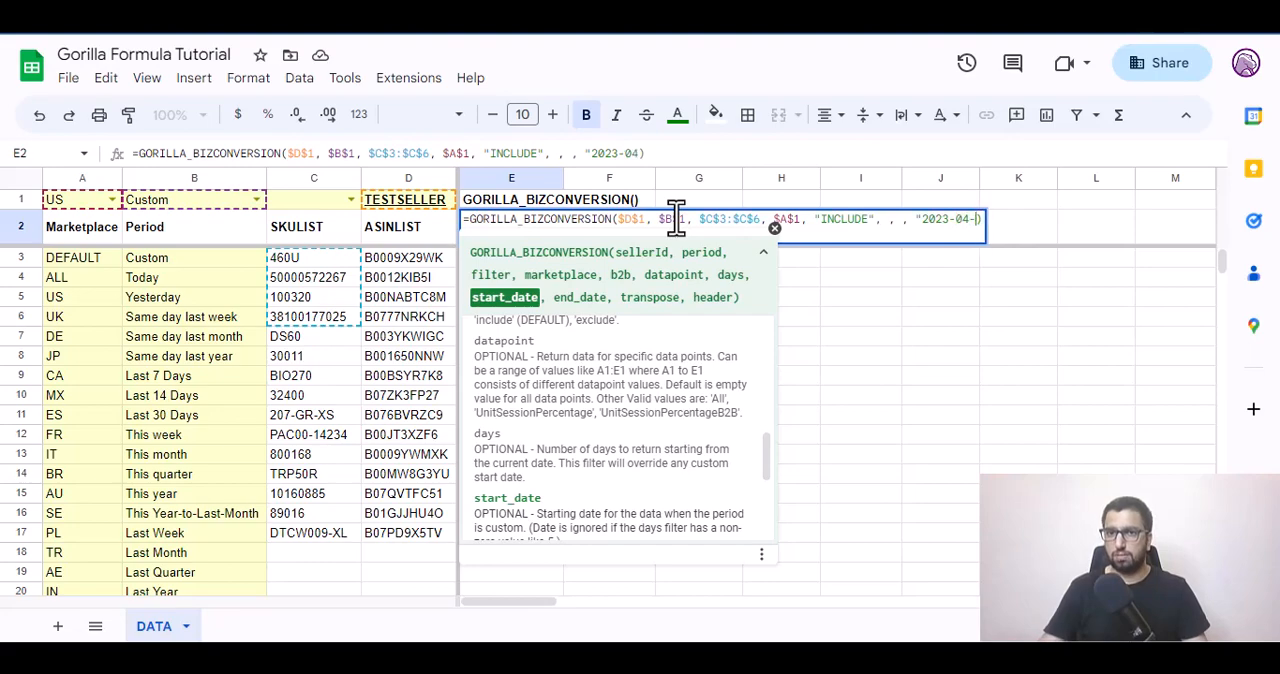
type("01")
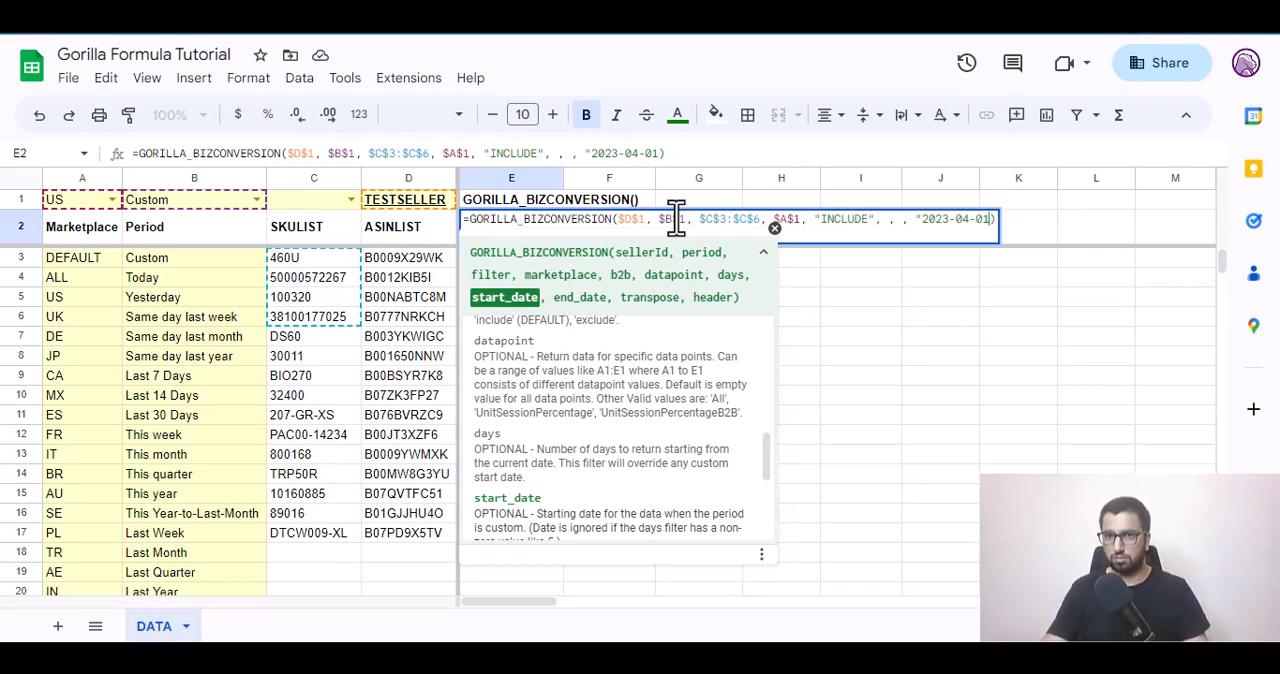
type("\", ")
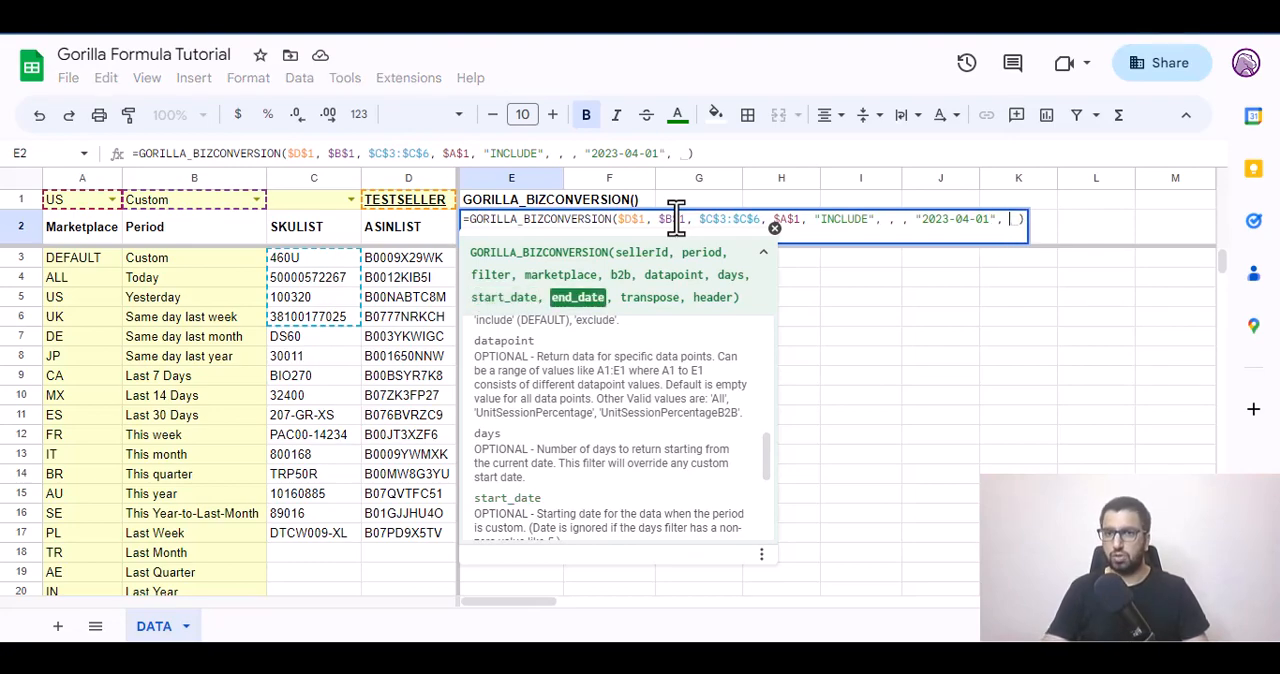
type("\"2023-04")
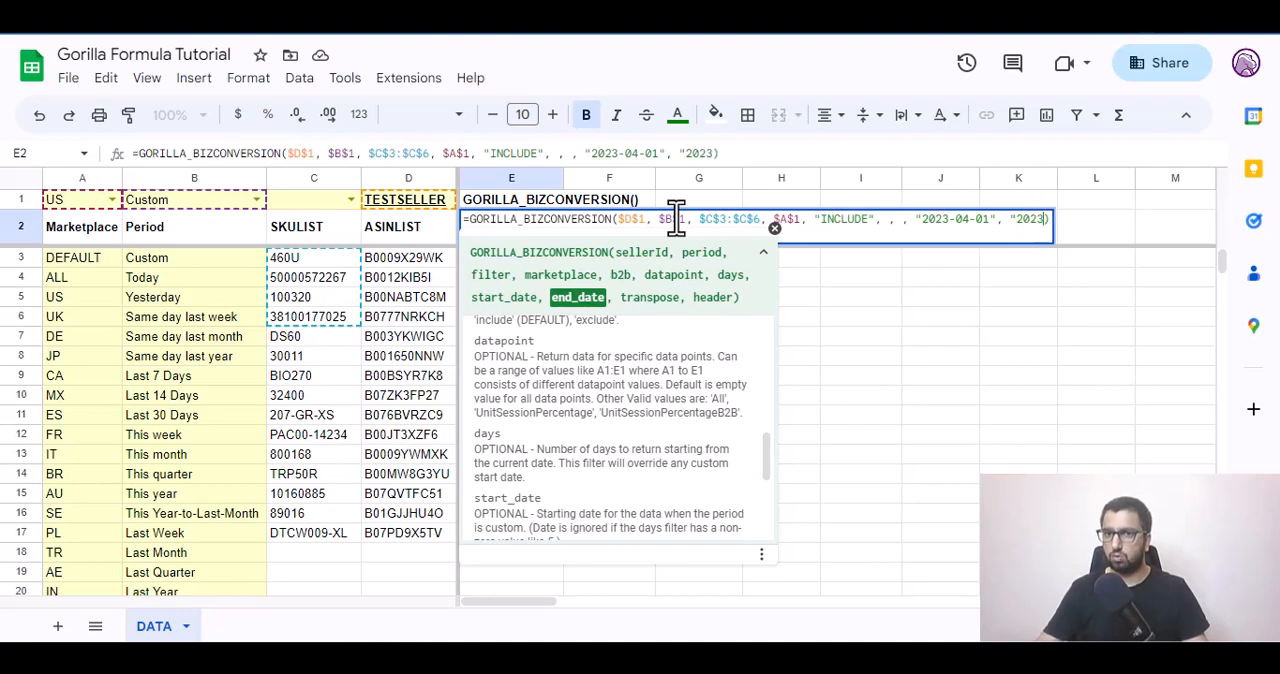
type("-15\"")
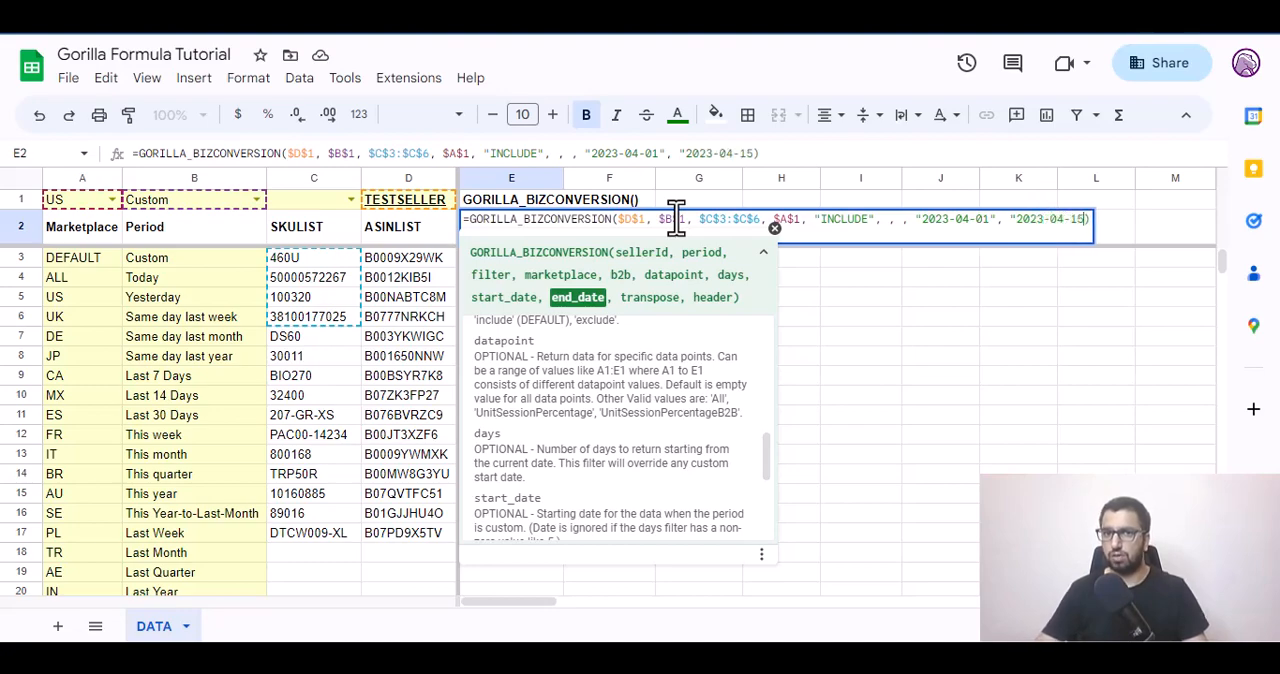
Add "2023-04-15" as the end_date argument of the E2 formula and check the recalculated values below it.
key("Return")
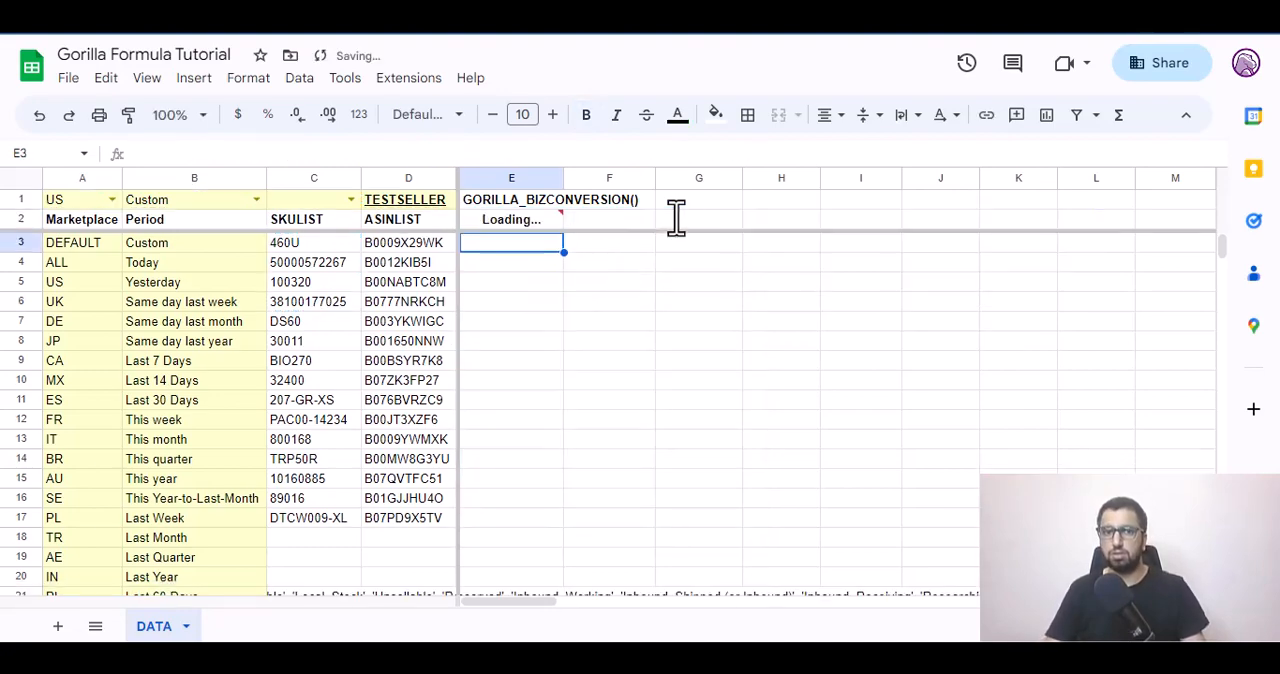
key("Up")
key("Down")
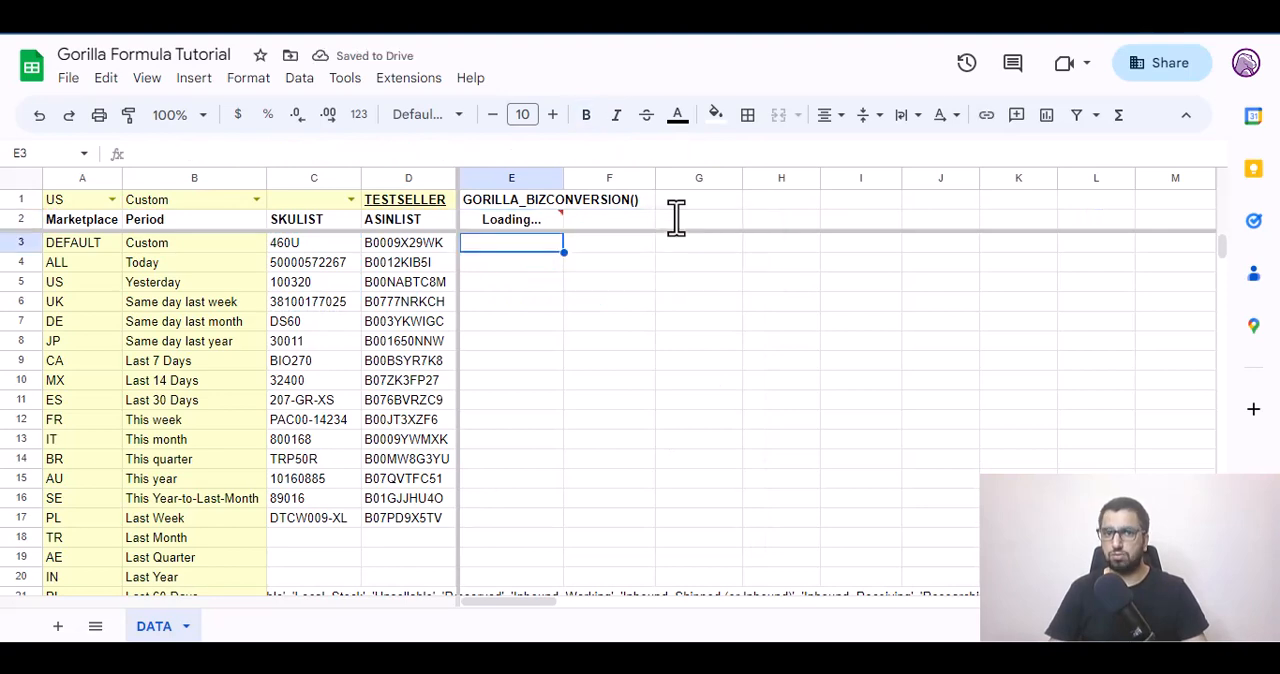
key("Up")
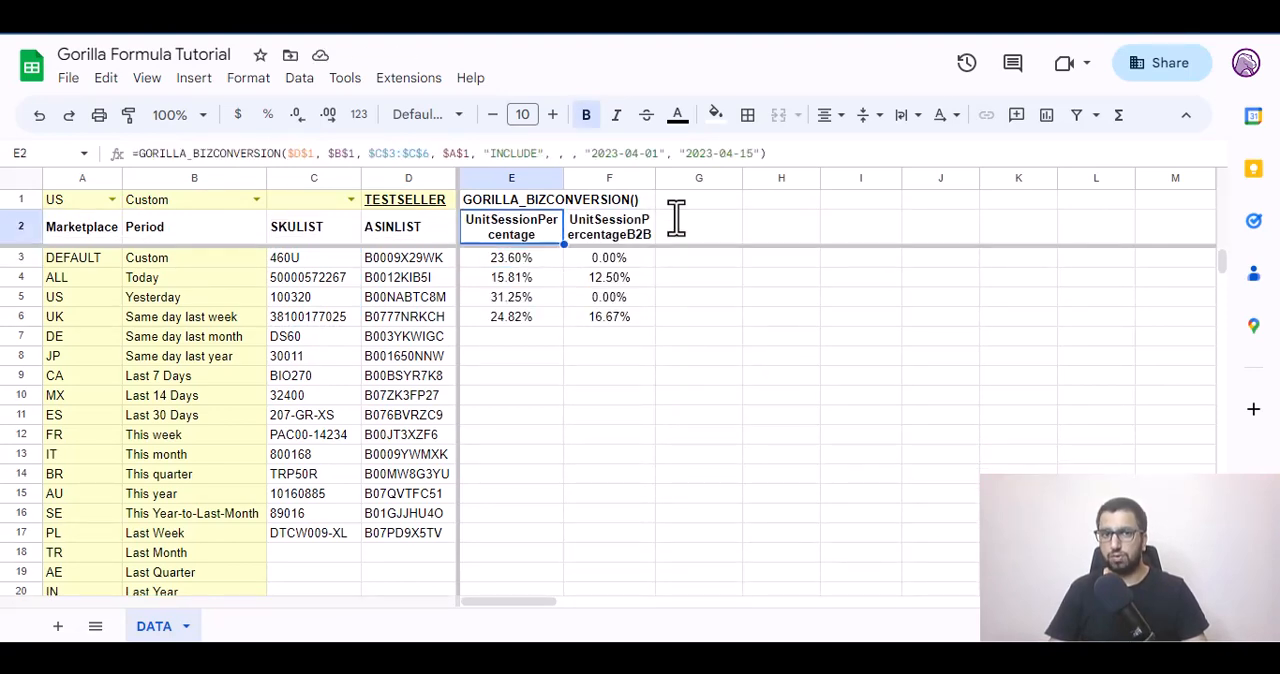
key("Down")
key("Right")
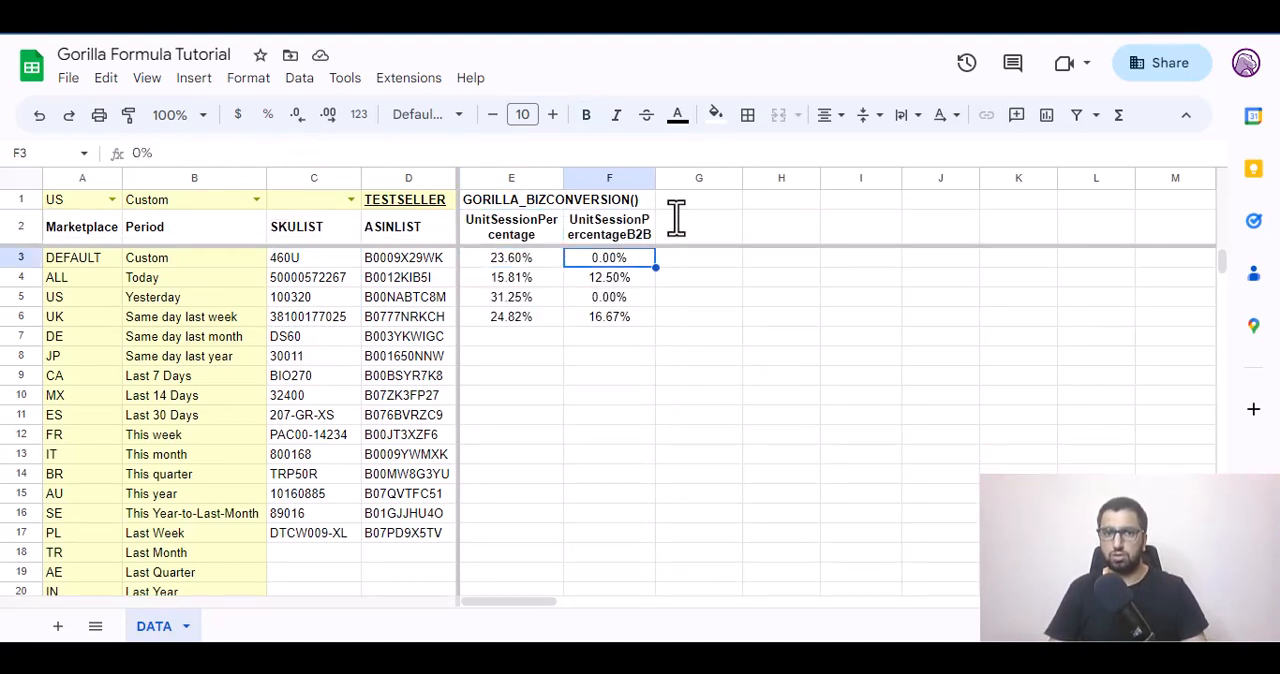
Add "YES" as the transpose argument at the end of the E2 formula.
key("Left")
key("Up")
key("Return")
key("Left")
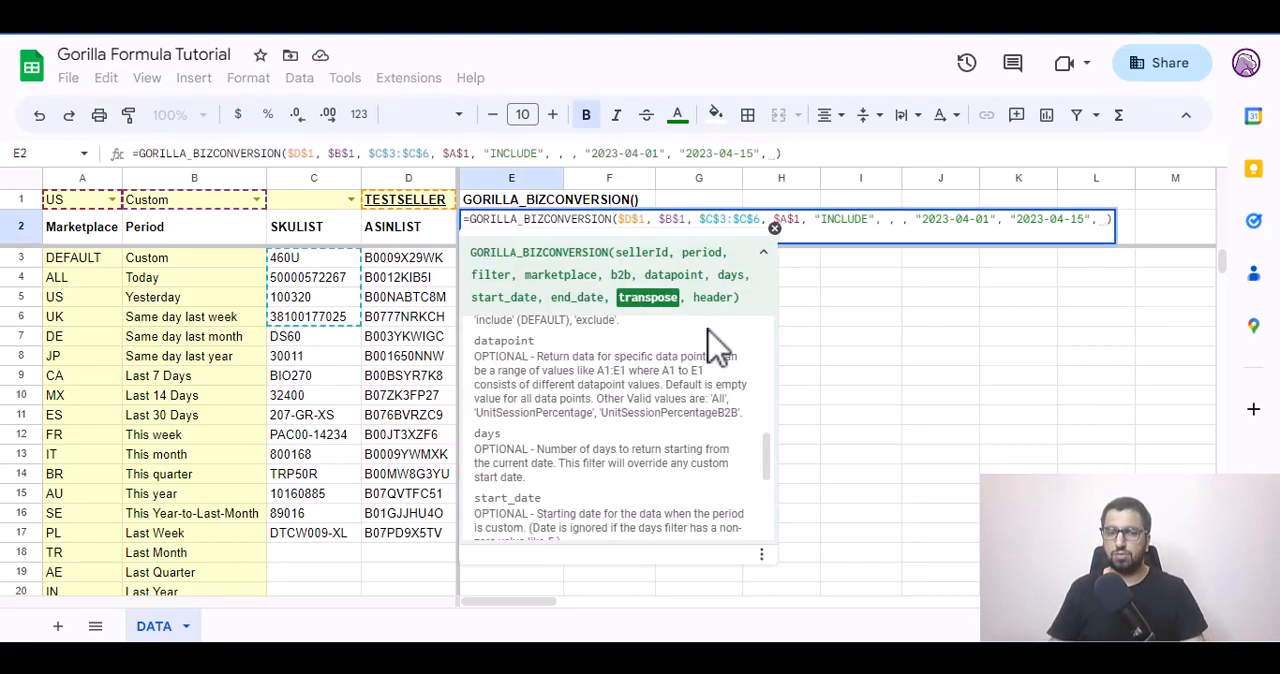
scroll(712, 345, "down", 3)
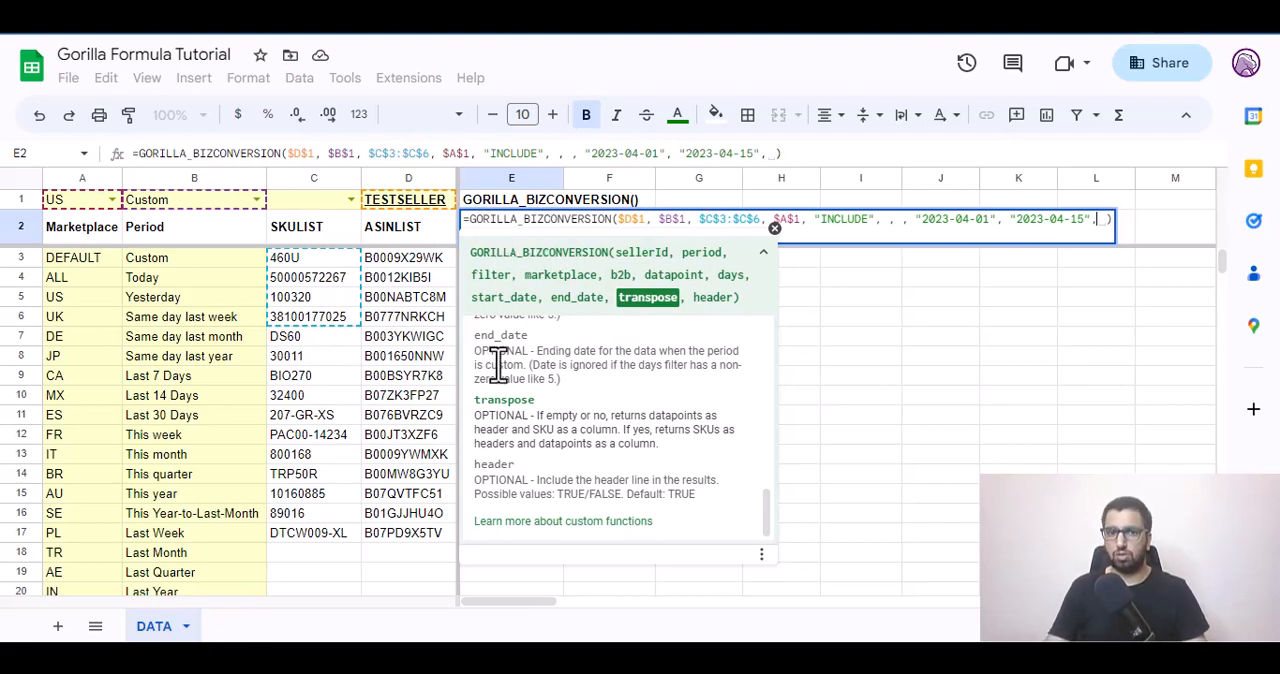
type("\"")
type("yes")
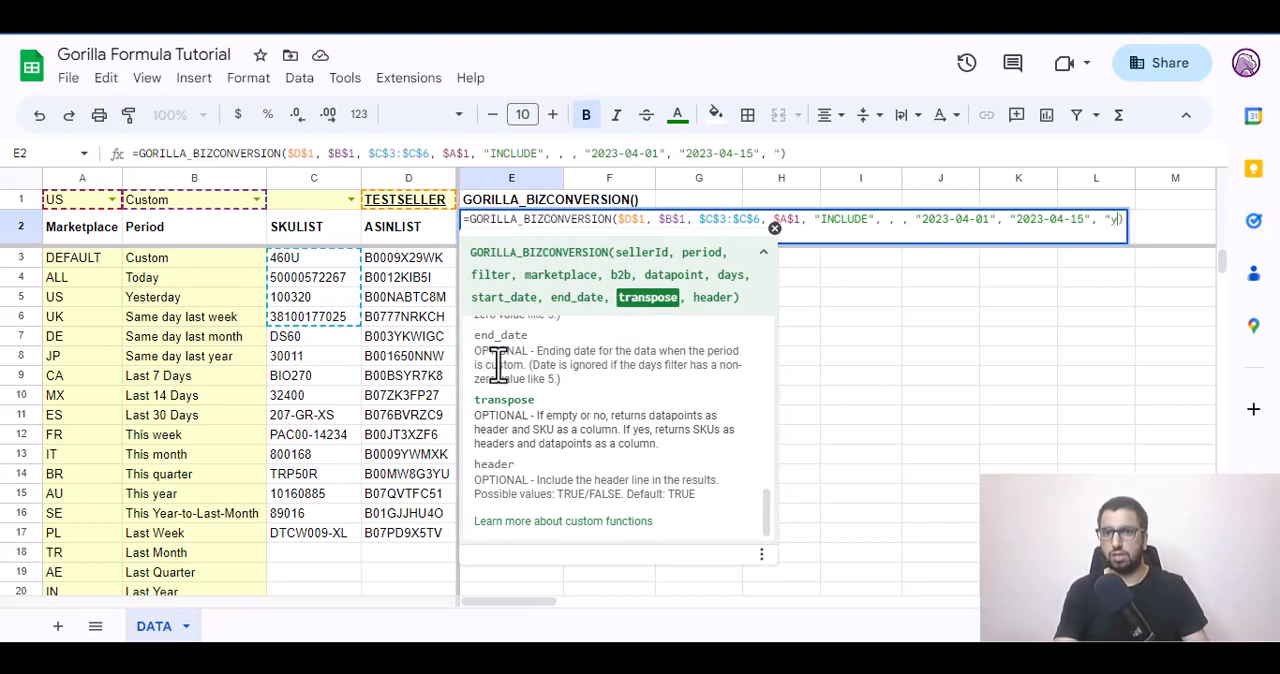
key("BackSpace")
key("BackSpace")
key("BackSpace")
type("YES\"")
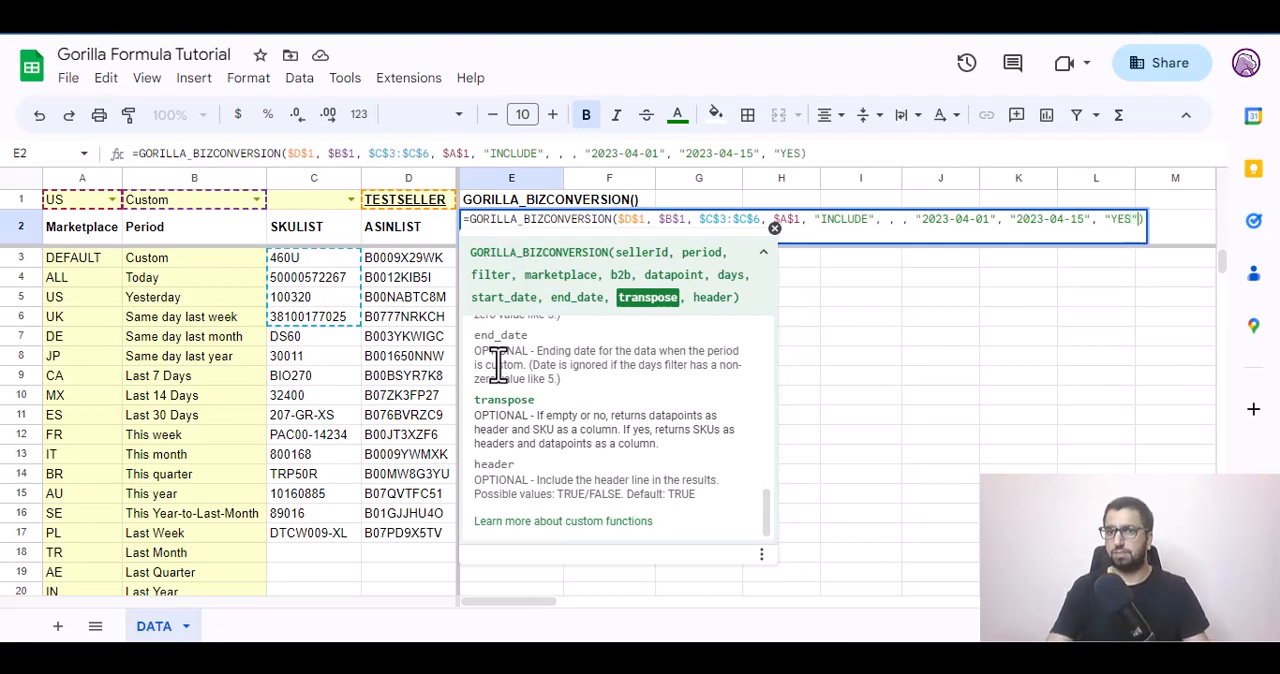
key("Return")
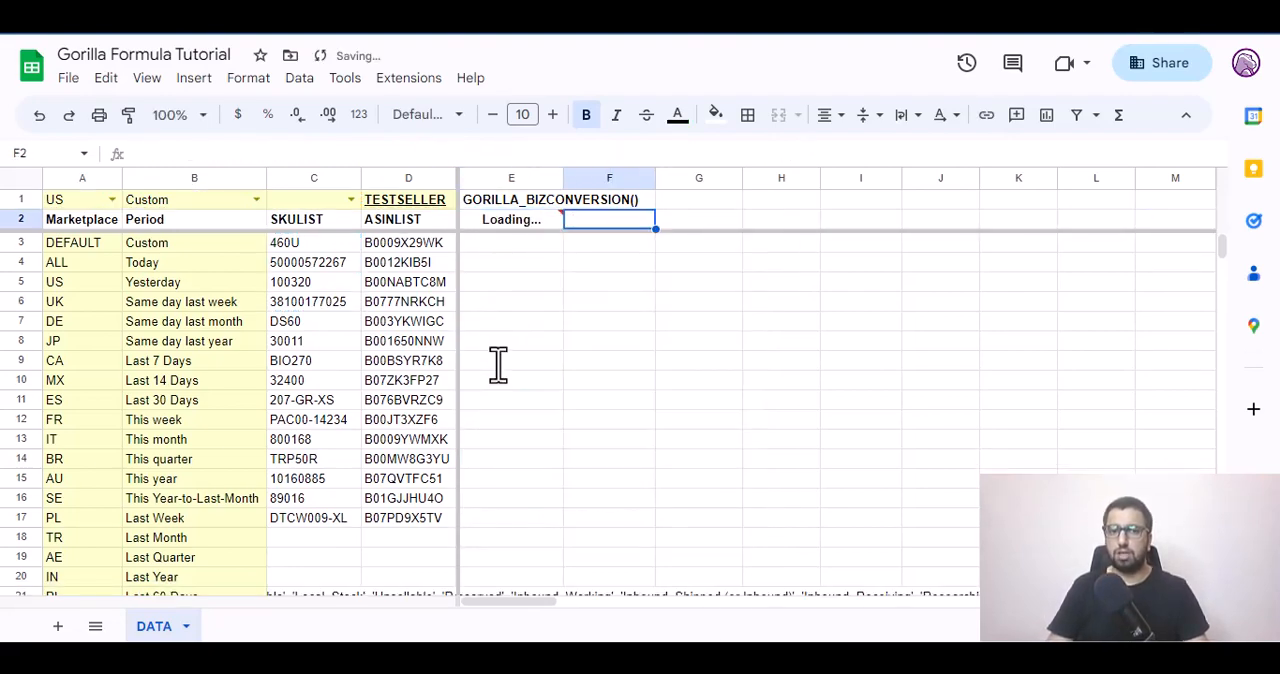
Remove the $C$3:$C$6 filter argument from the E2 formula, leaving that argument empty.
key("Return")
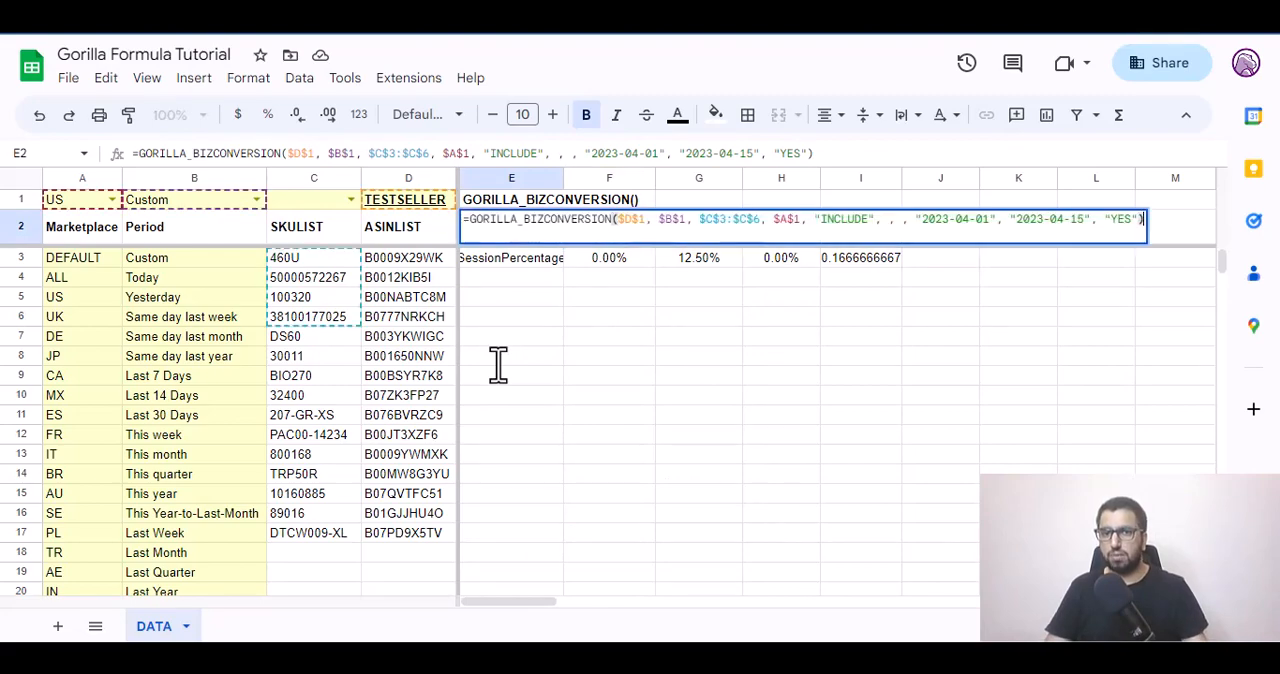
key("Right")
key("Right")
key("Right")
key("Right")
key("Right")
key("Right")
key("Right")
key("Right")
key("Right")
key("Right")
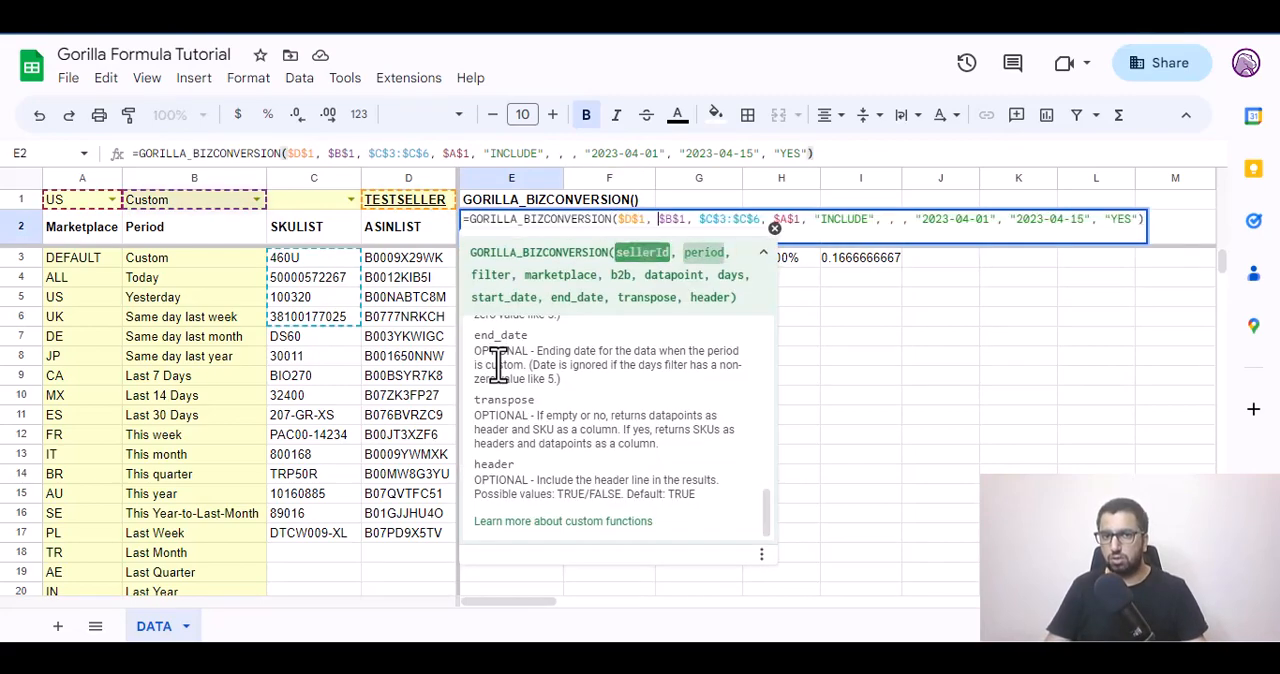
key("shift+Right")
key("shift+Right")
key("shift+Right")
key("shift+Right")
key("shift+Right")
key("shift+Right")
key("shift+Right")
key("shift+Right")
key("shift+Right")
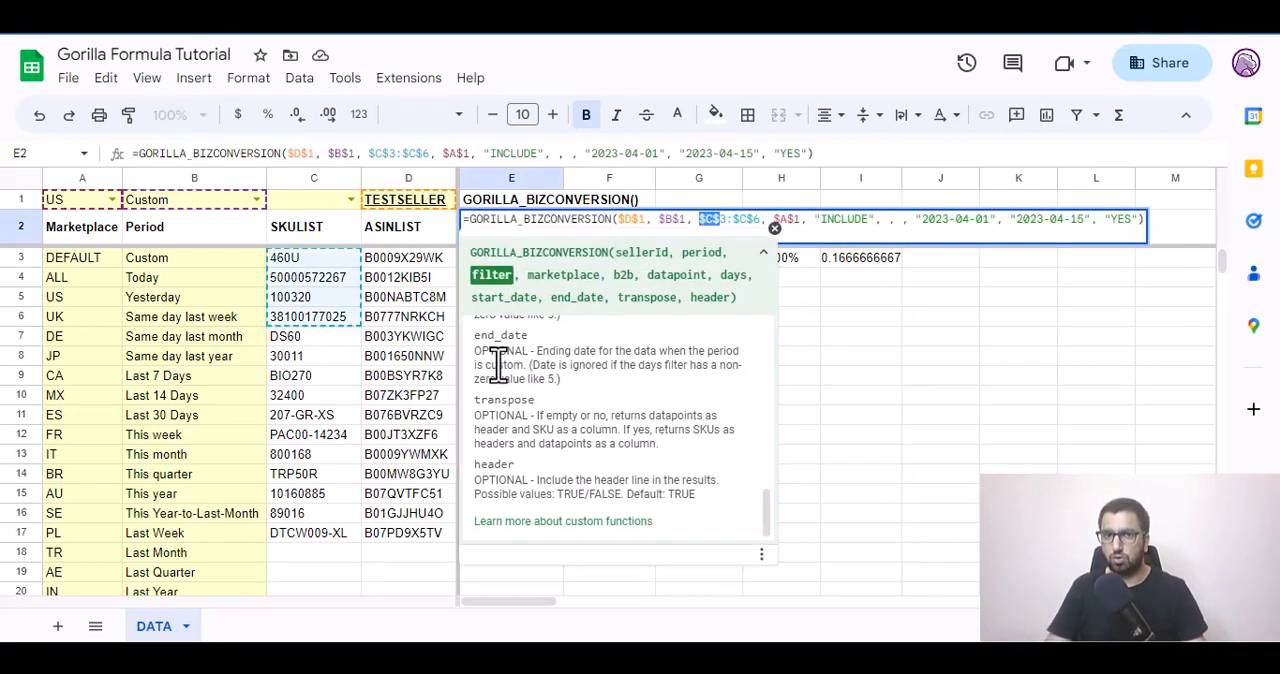
key("BackSpace")
key("Tab")
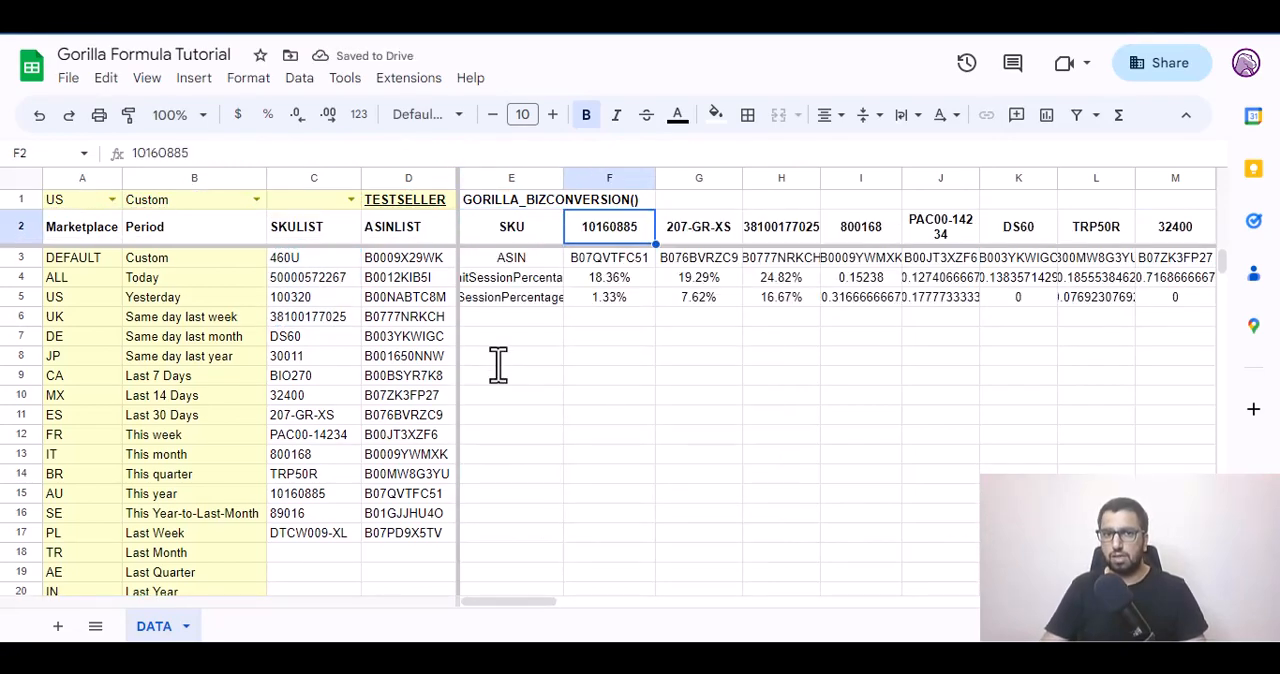
Examine the transposed output, looking across the SKU headers in row 2 and the unit session percentages in row 4.
key("shift+Right")
key("shift+Right")
key("shift+Right")
key("shift+Right")
key("shift+Right")
key("Left")
key("Down")
key("Down")
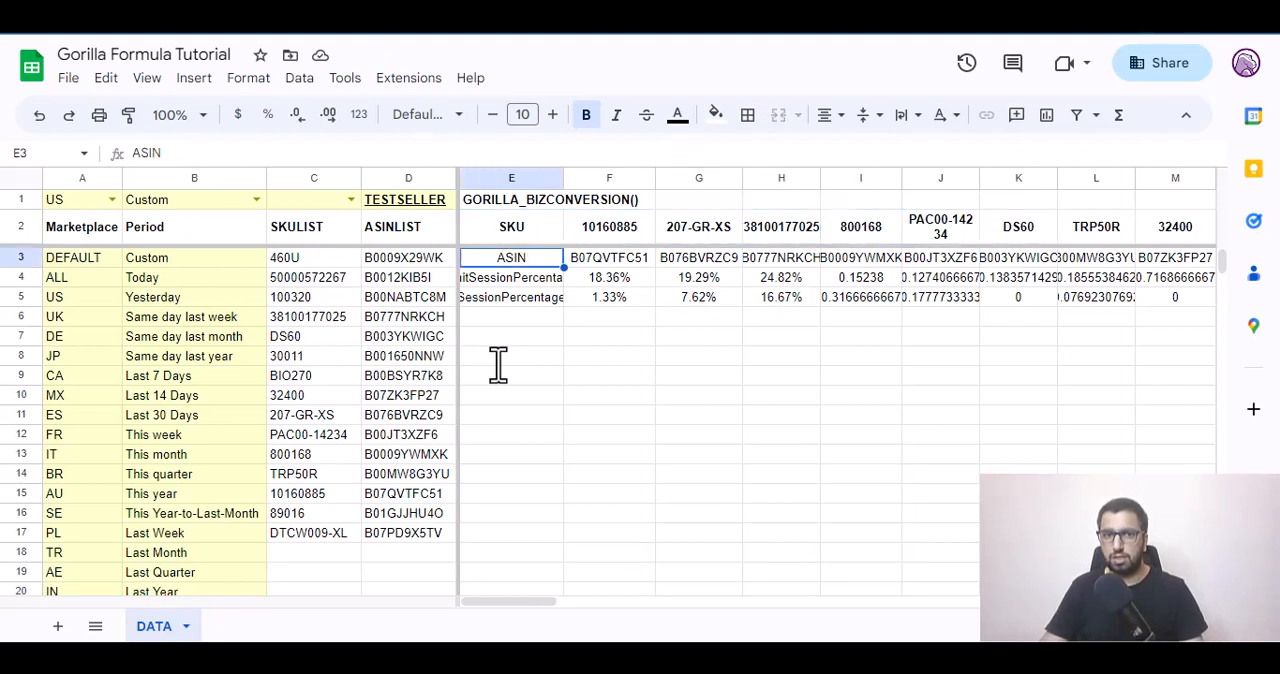
key("Right")
key("shift+Right")
key("shift+Right")
key("shift+Right")
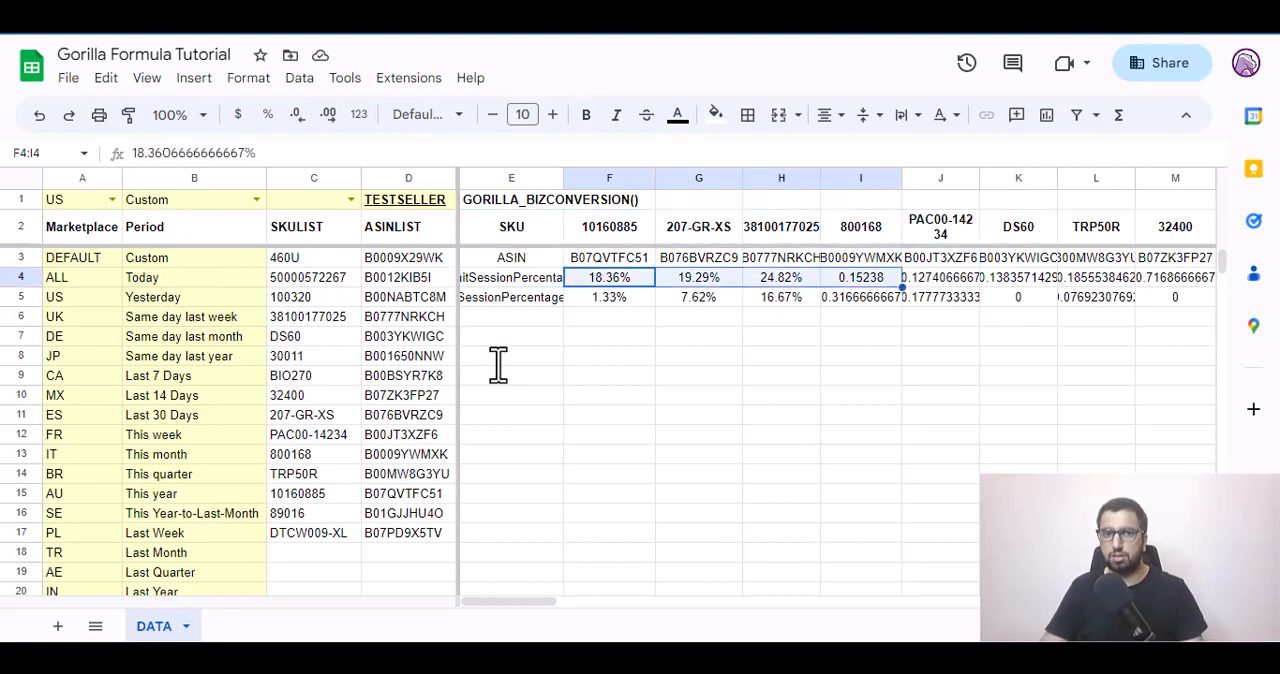
Undo the filter removal and the "YES" transpose argument in the E2 formula.
key("Up")
key("Up")
key("Left")
key("ctrl+z")
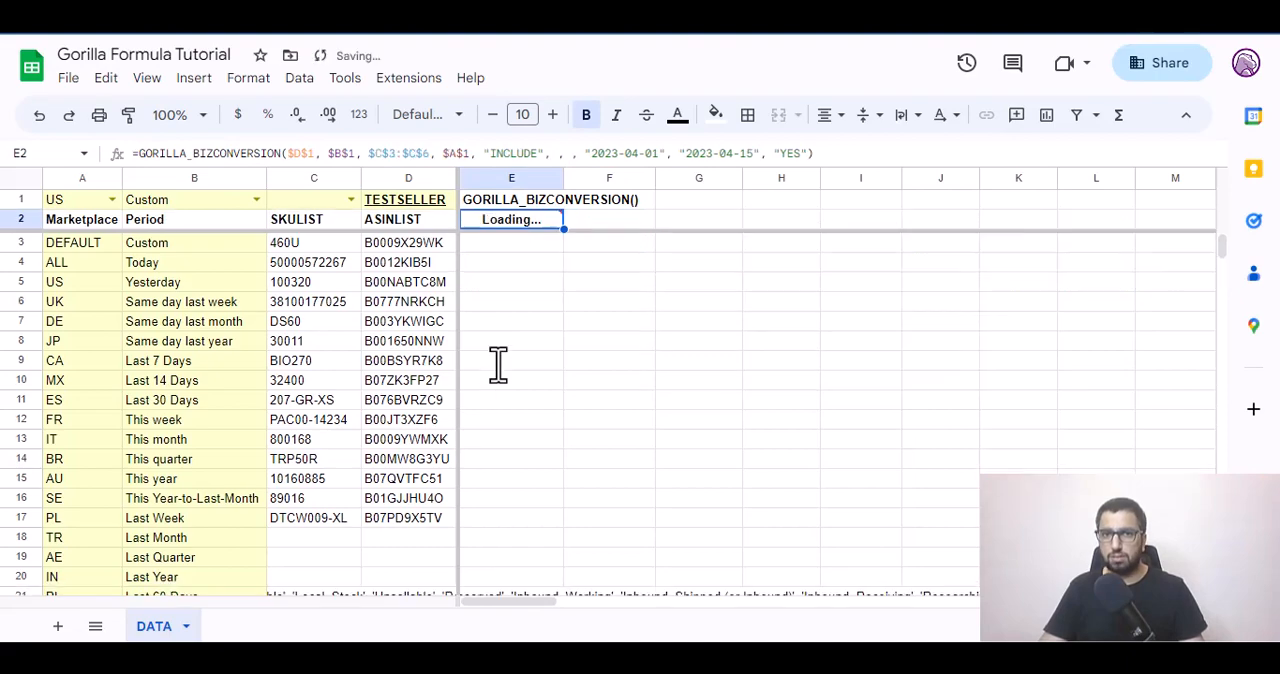
key("ctrl+z")
Leave the transpose argument of the E2 formula empty and add "FALSE" as the header argument.
key("F2")
key("Left")
type(", , ")
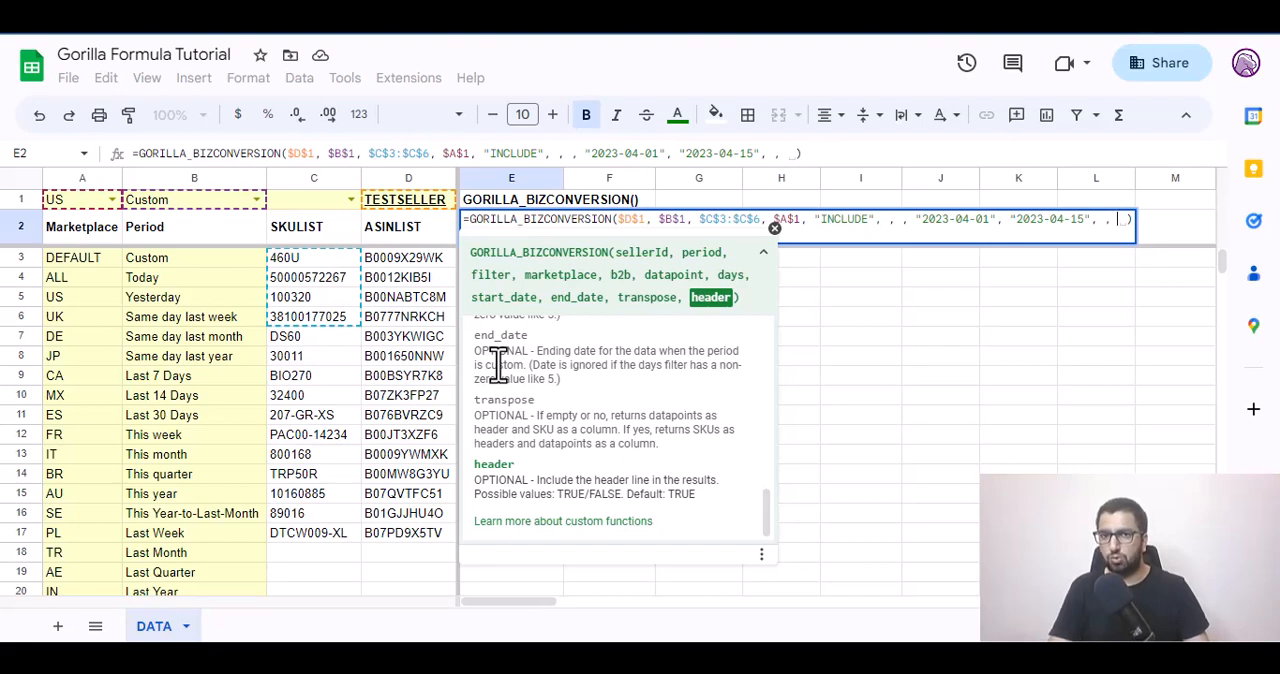
type("\"FALSE\"")
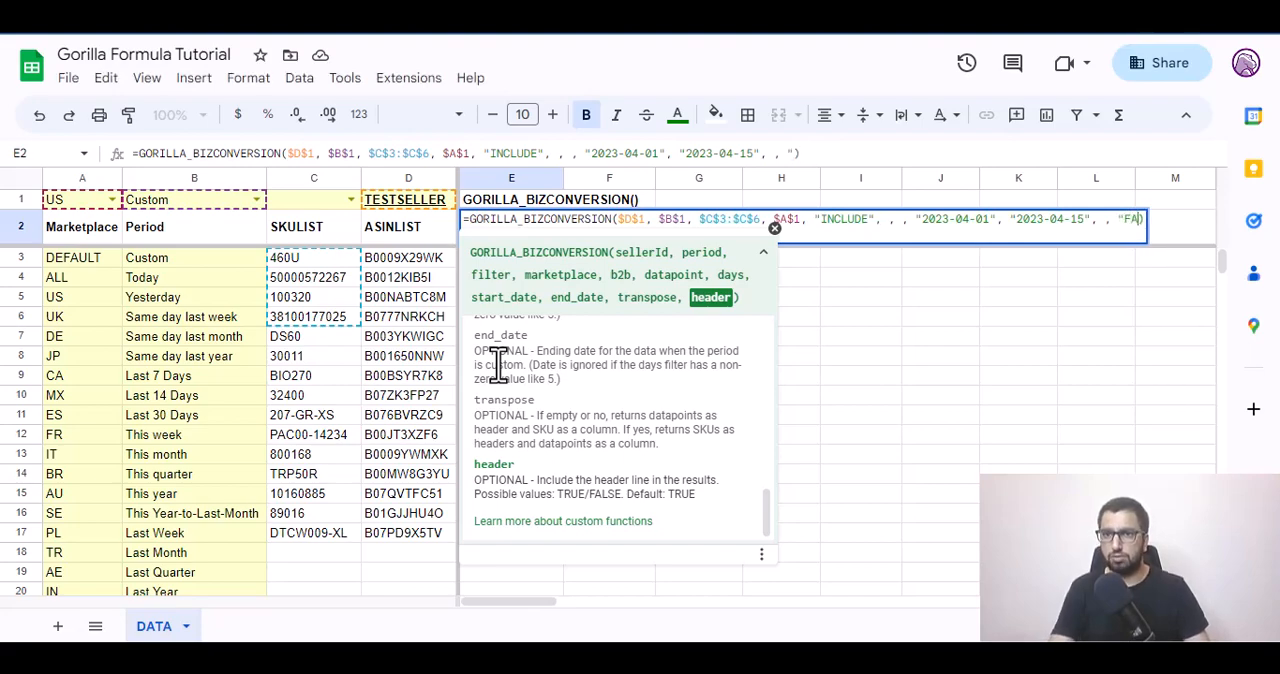
key("Tab")
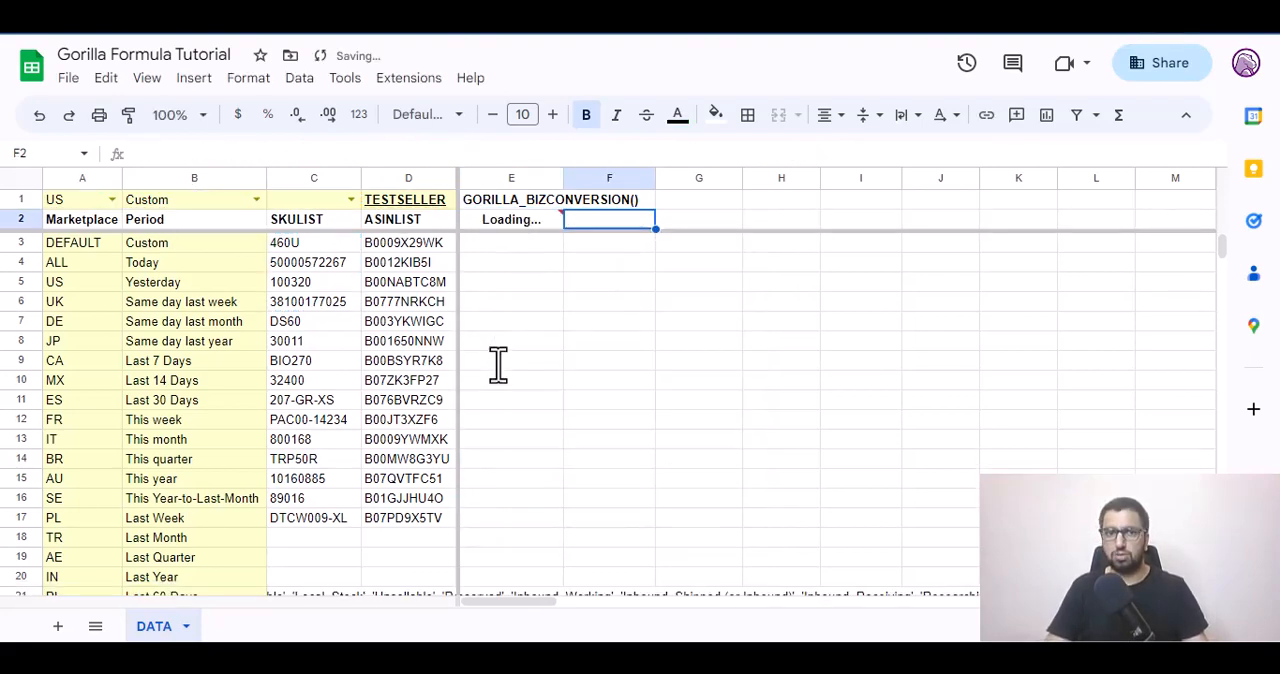
key("Down")
key("Up")
key("Left")
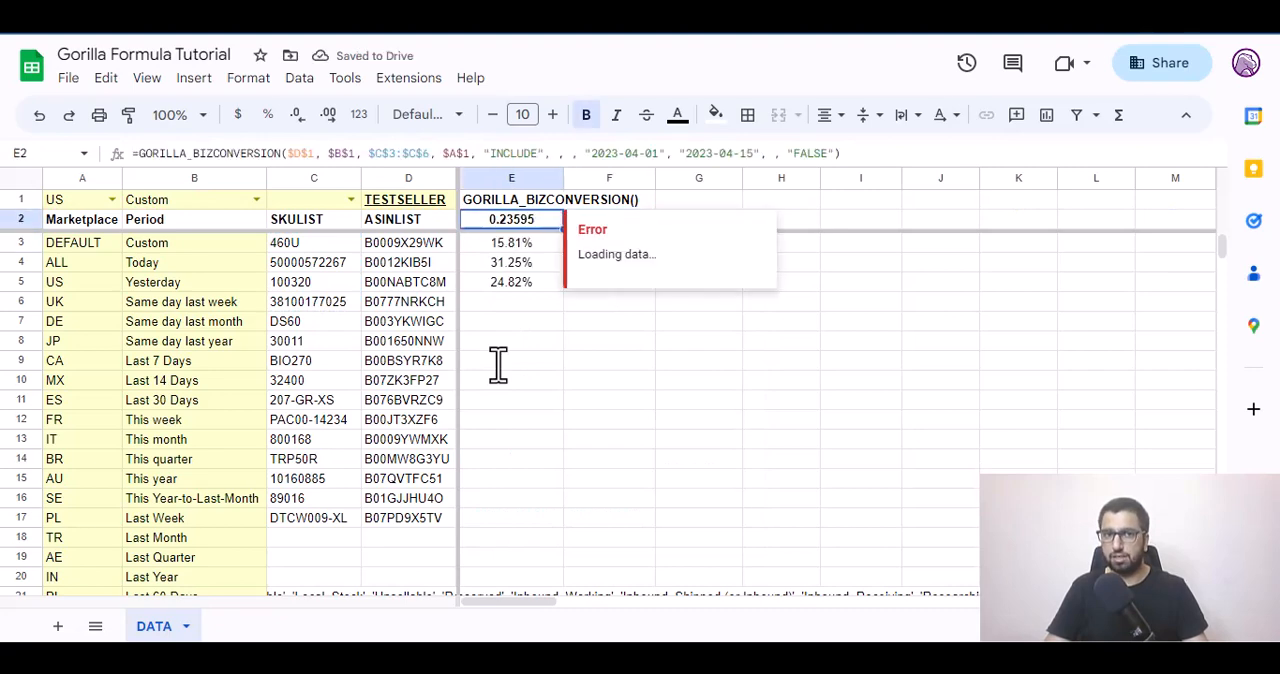
Check the values returned without a header line in columns E and F, and undo the header argument.
key("shift+Right")
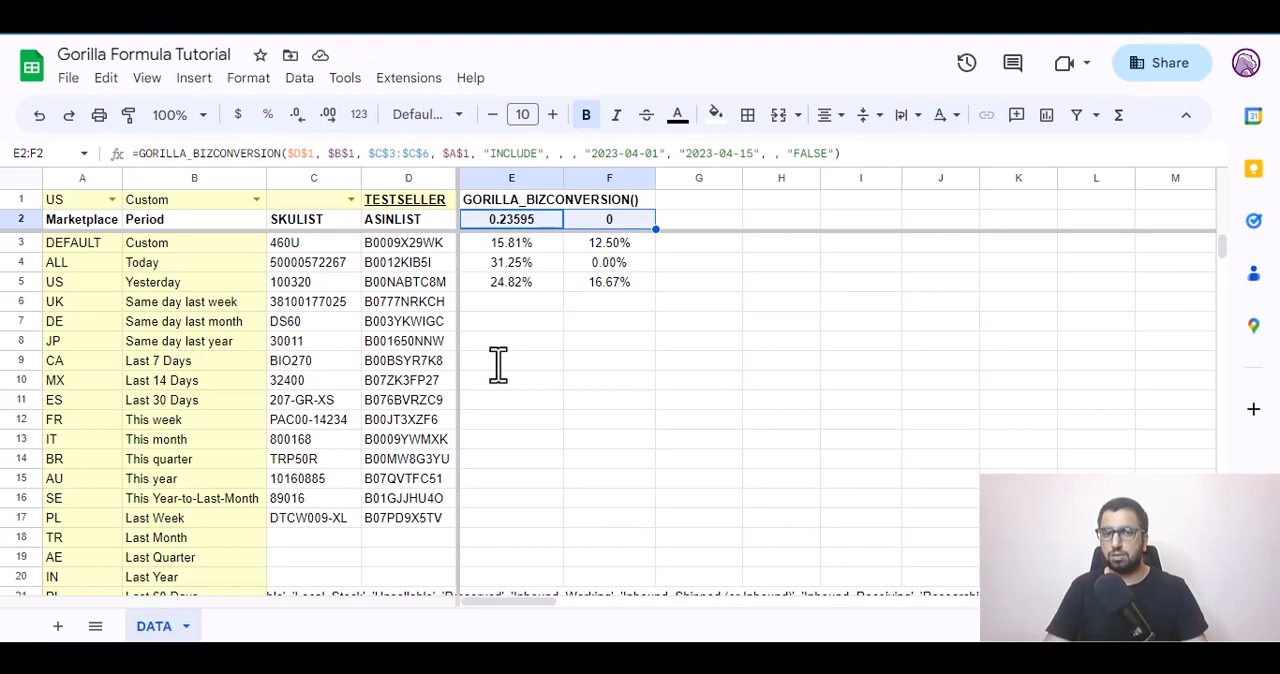
key("Down")
key("Up")
key("shift+Right")
key("shift+Down")
key("shift+Down")
key("shift+Down")
key("Up")
key("Down")
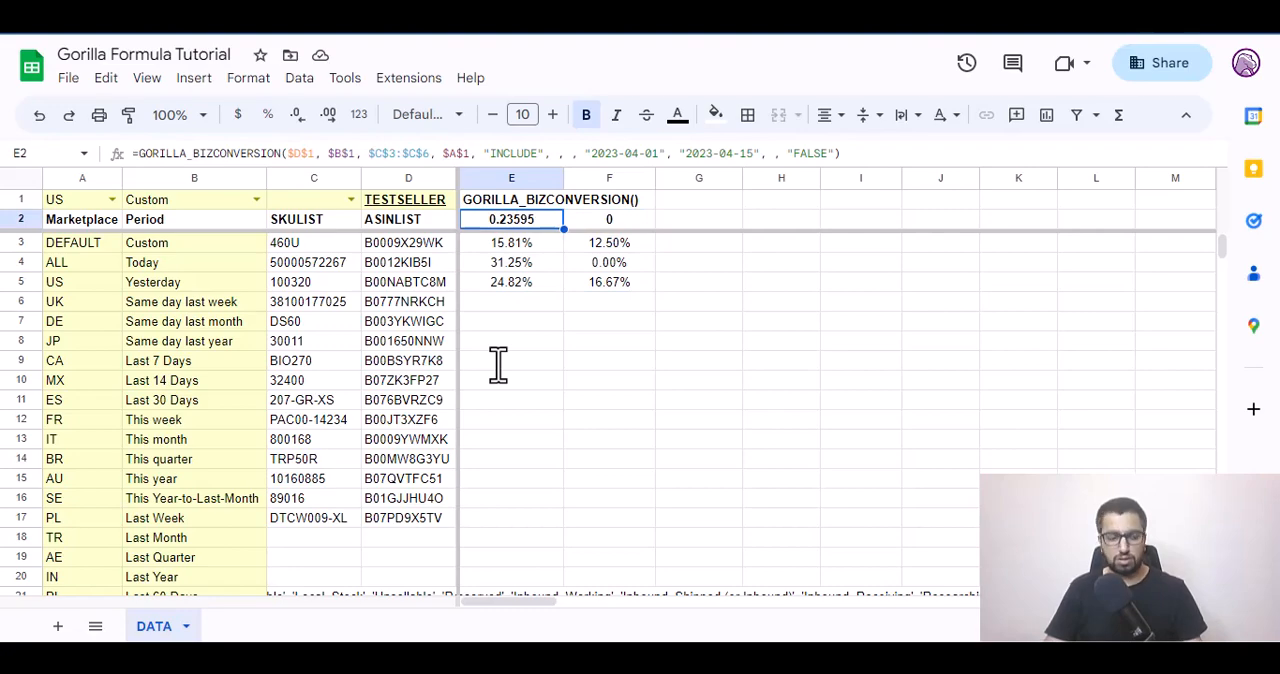
key("ctrl+z")
Replace the $C$3:$C$6 filter range in the E2 formula with the relative reference C3.
key("Return")
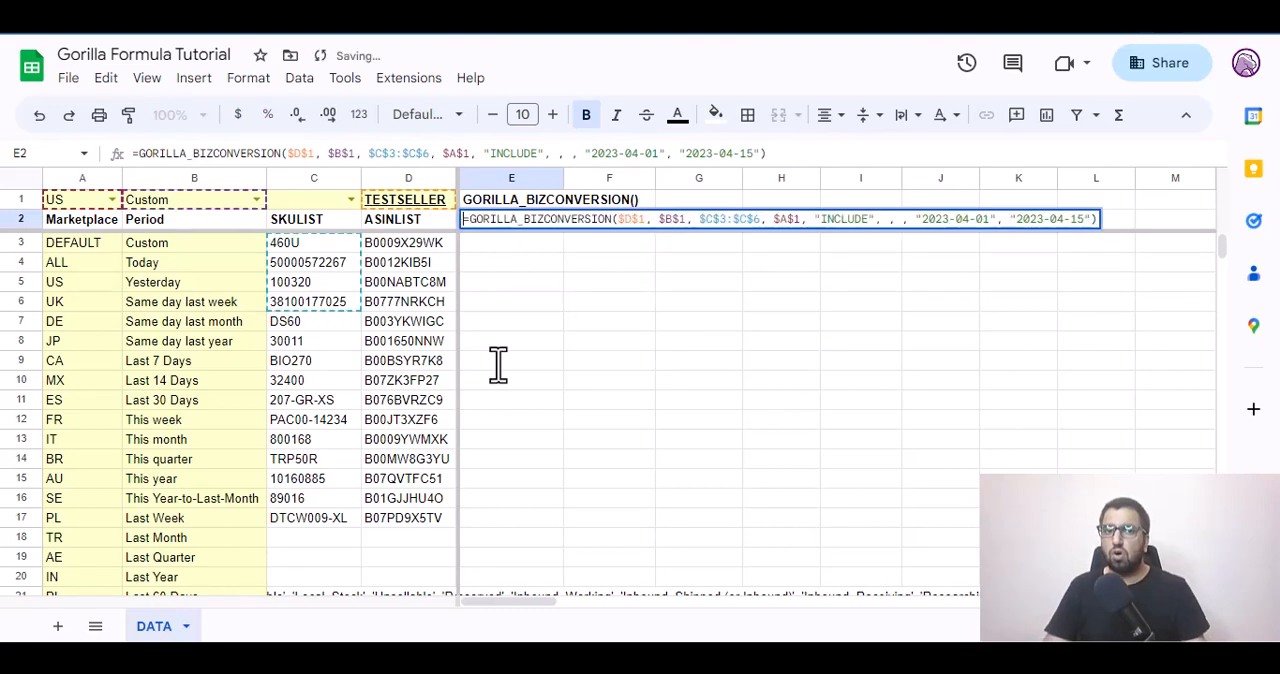
key("Right")
key("Right")
key("Right")
key("Right")
key("Right")
key("Right")
key("Right")
key("Right")
key("Right")
key("Right")
key("Right")
key("Right")
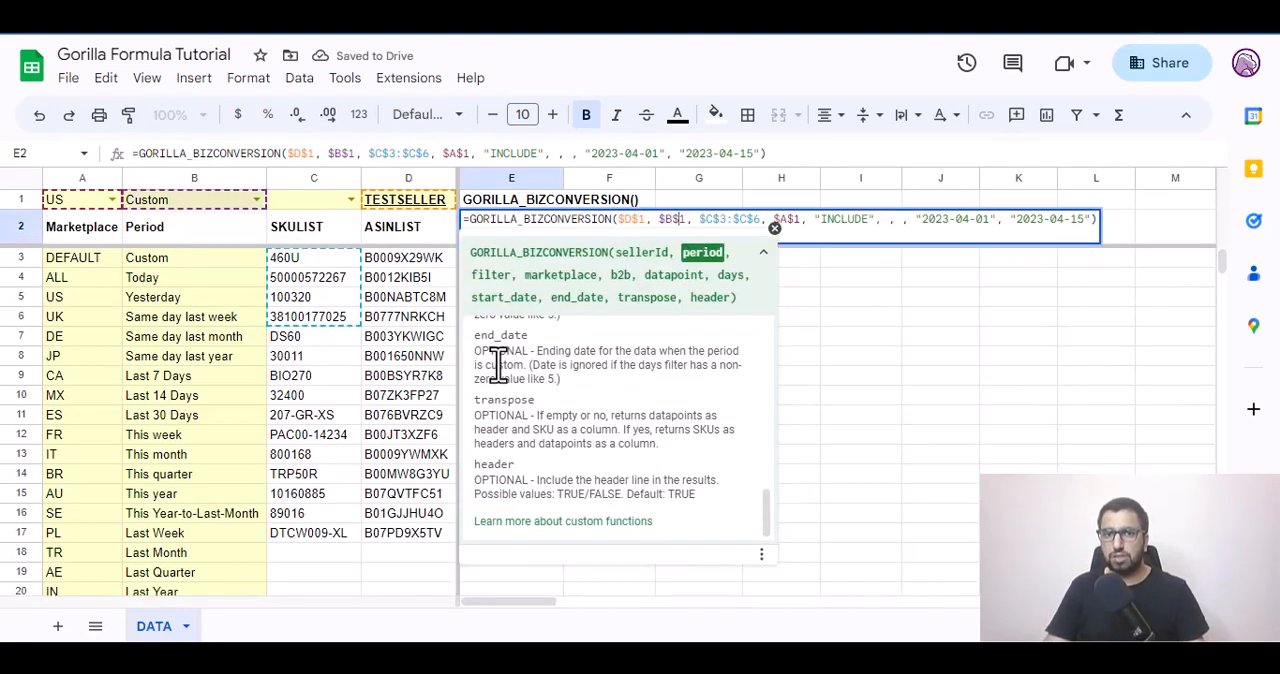
key("shift+Right")
key("shift+Right")
key("shift+Right")
key("shift+Right")
key("shift+Right")
key("shift+Right")
key("shift+Right")
key("shift+Right")
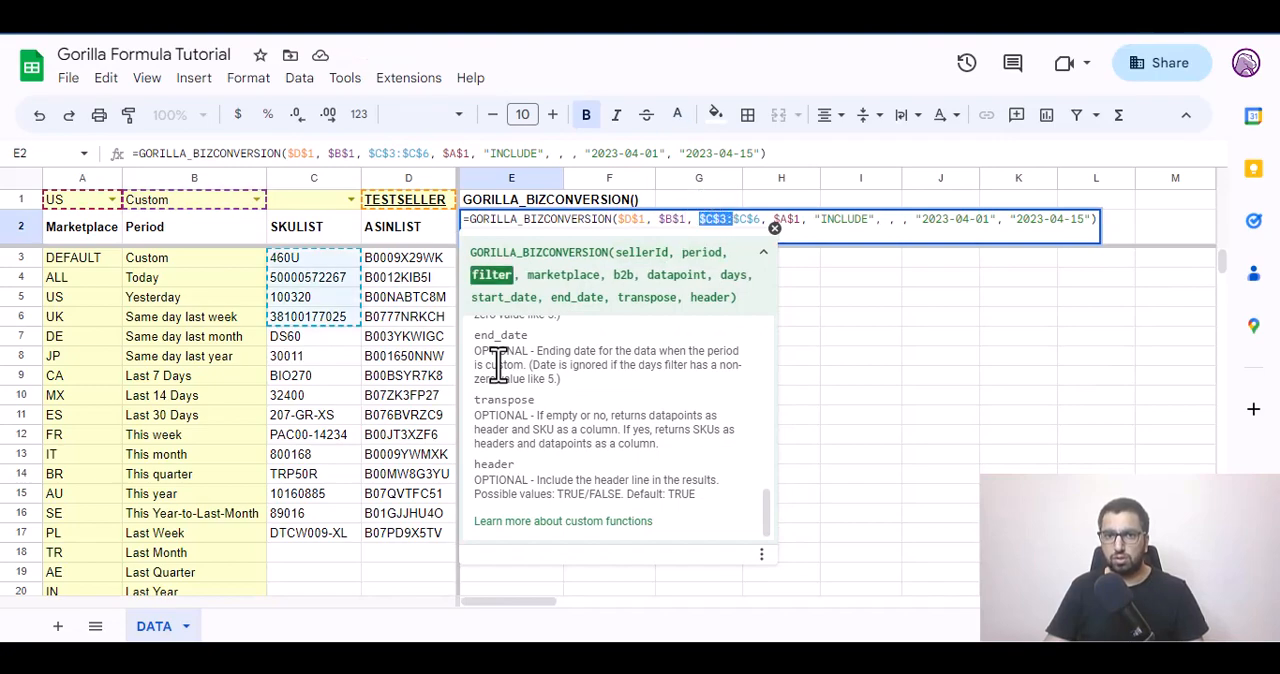
key("BackSpace")
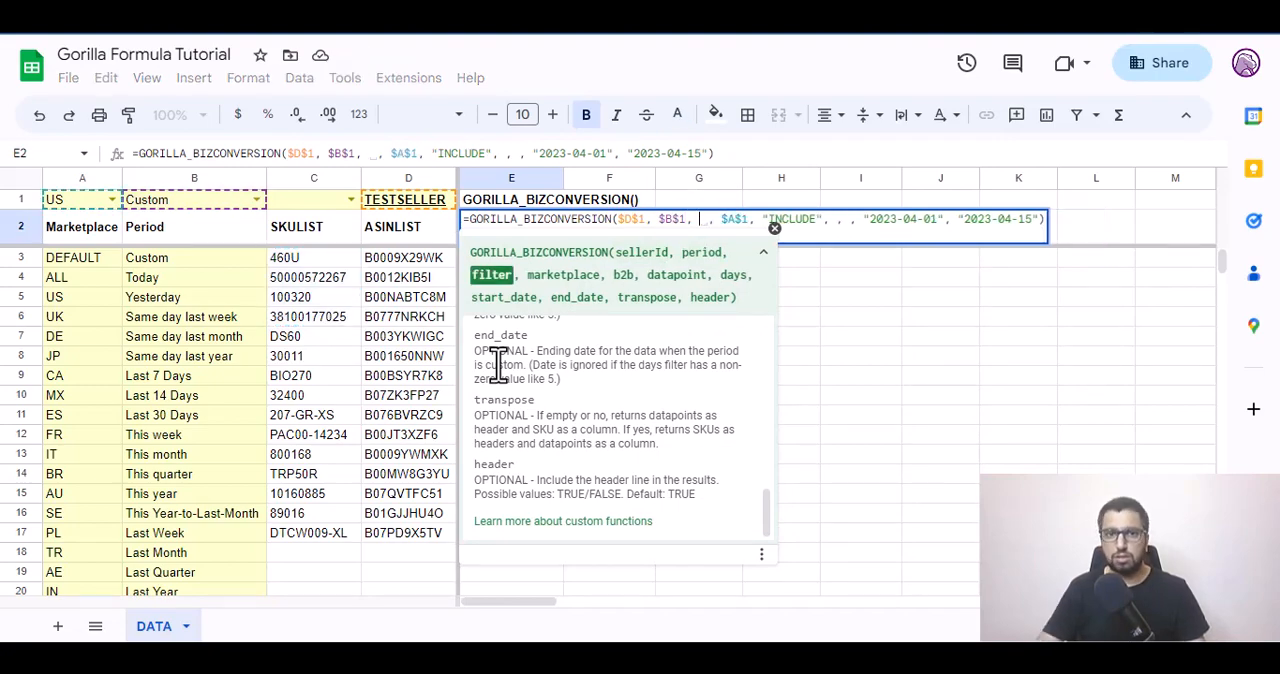
key("Left")
key("Left")
key("Down")
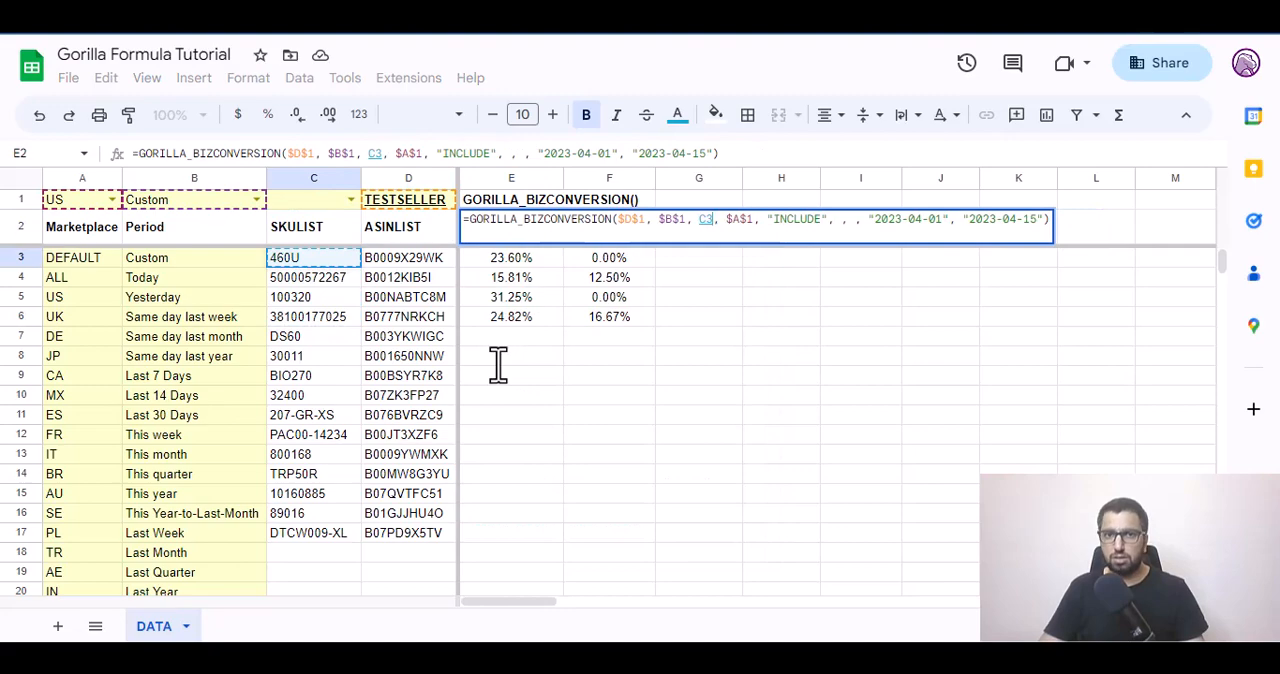
key("Tab")
key("Left")
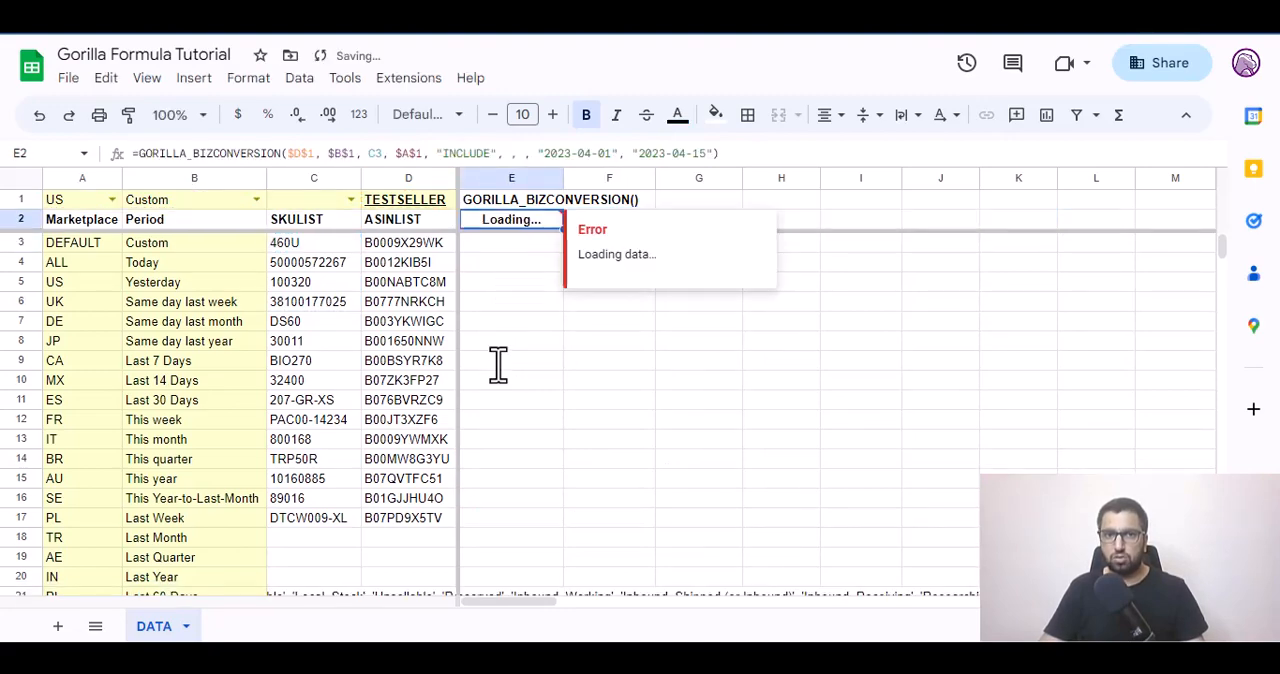
key("Down")
key("Up")
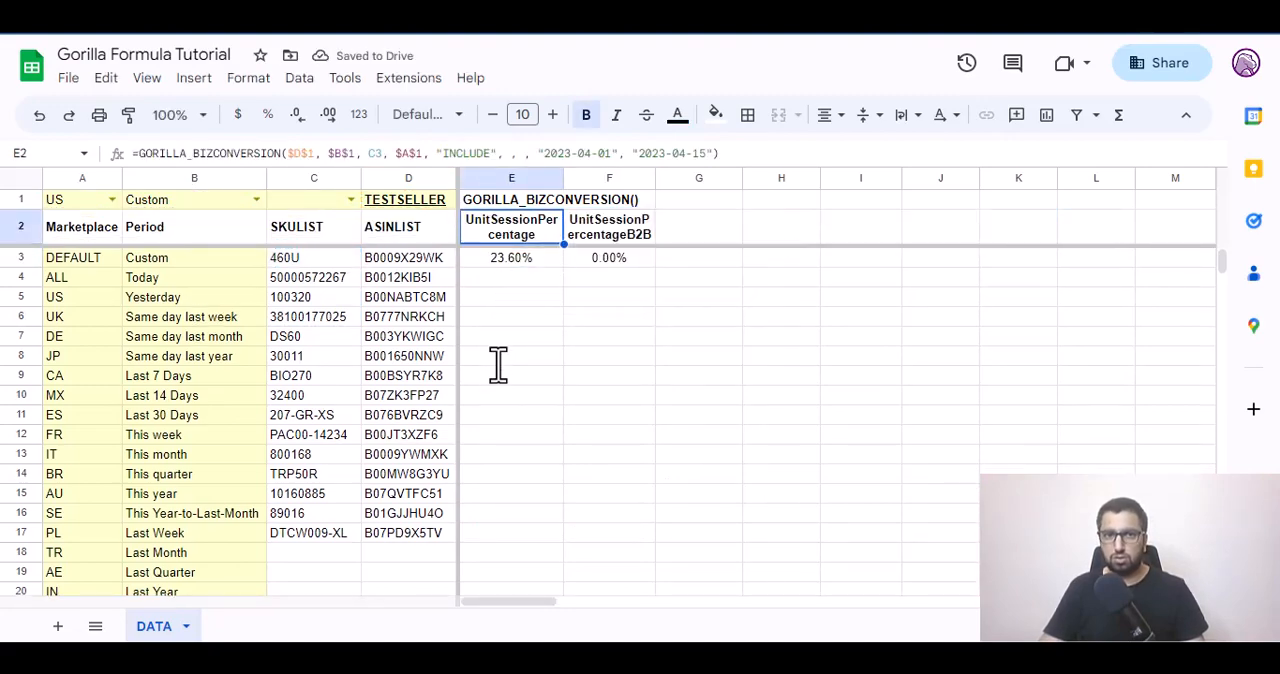
Add an empty transpose argument and "FALSE" as the header argument to the single-SKU formula in E2.
key("Return")
key("Left")
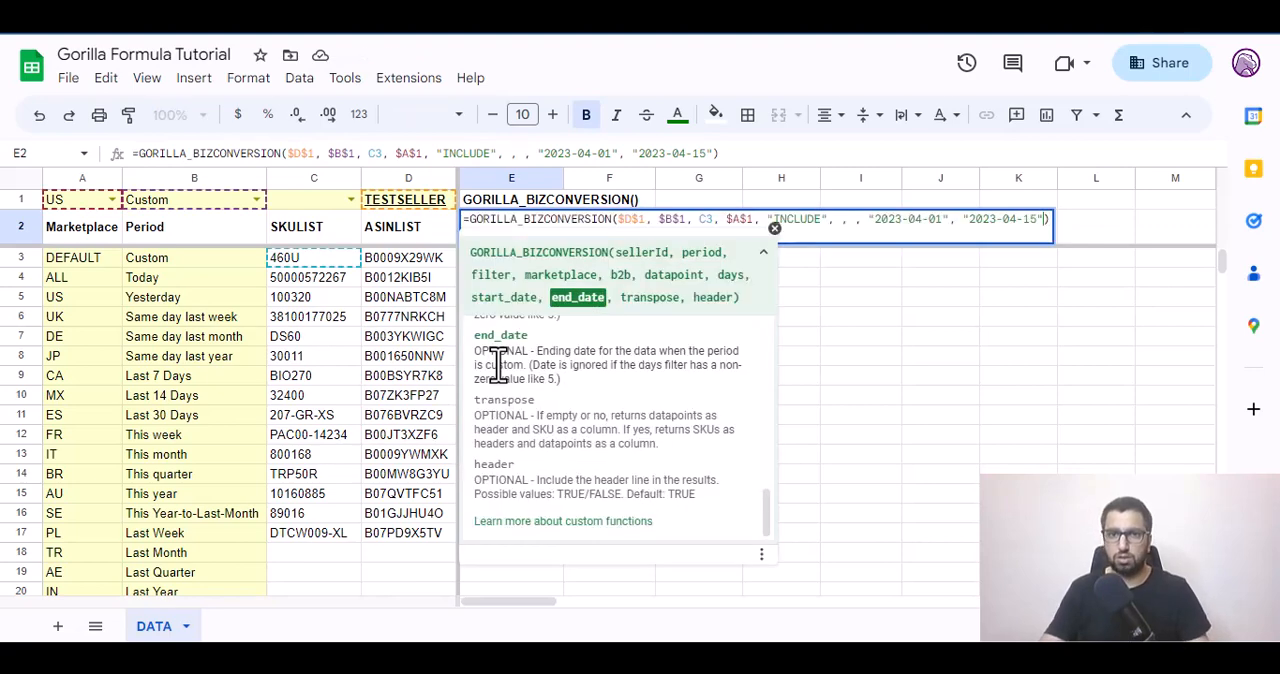
type(", ,")
type(" \"FAKL")
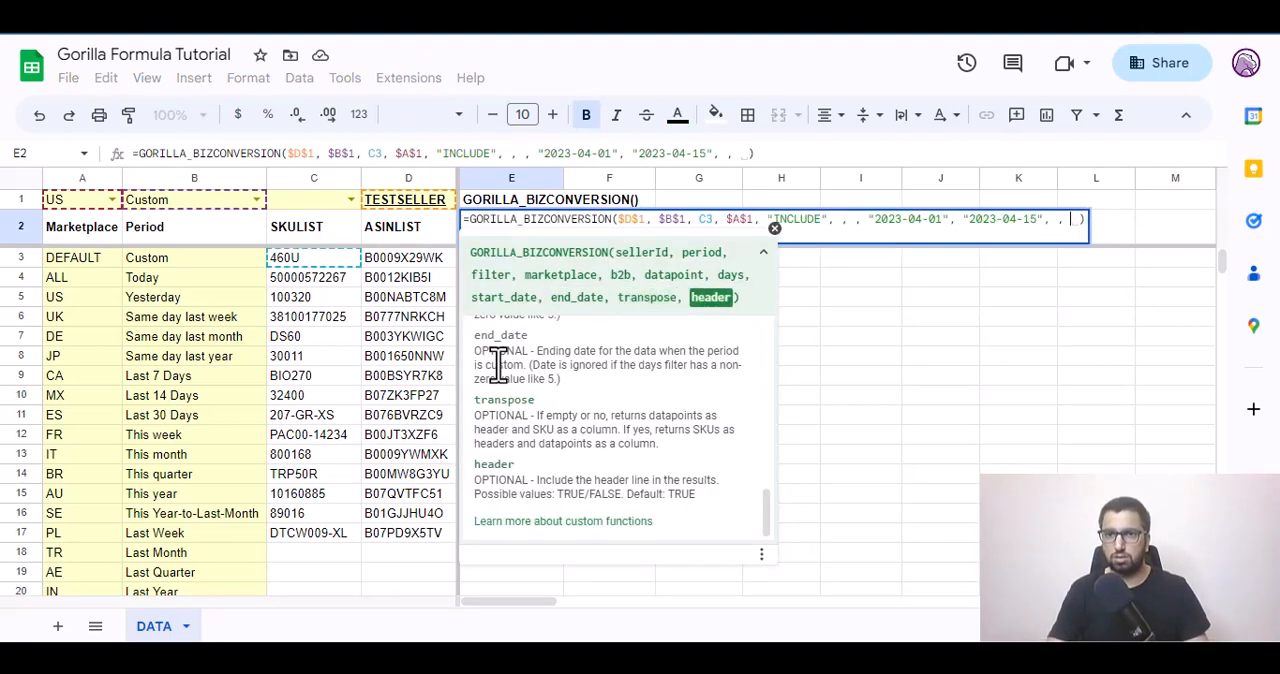
key("BackSpace")
key("BackSpace")
type("LSE\"")
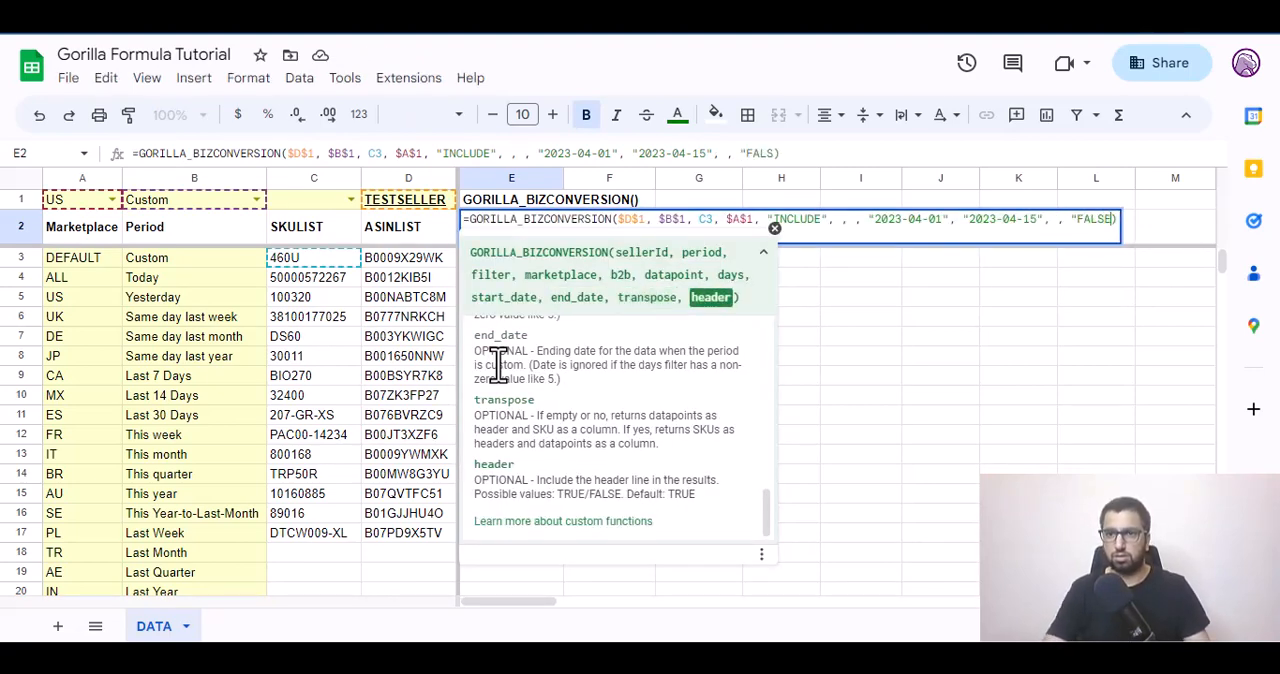
key("Tab")
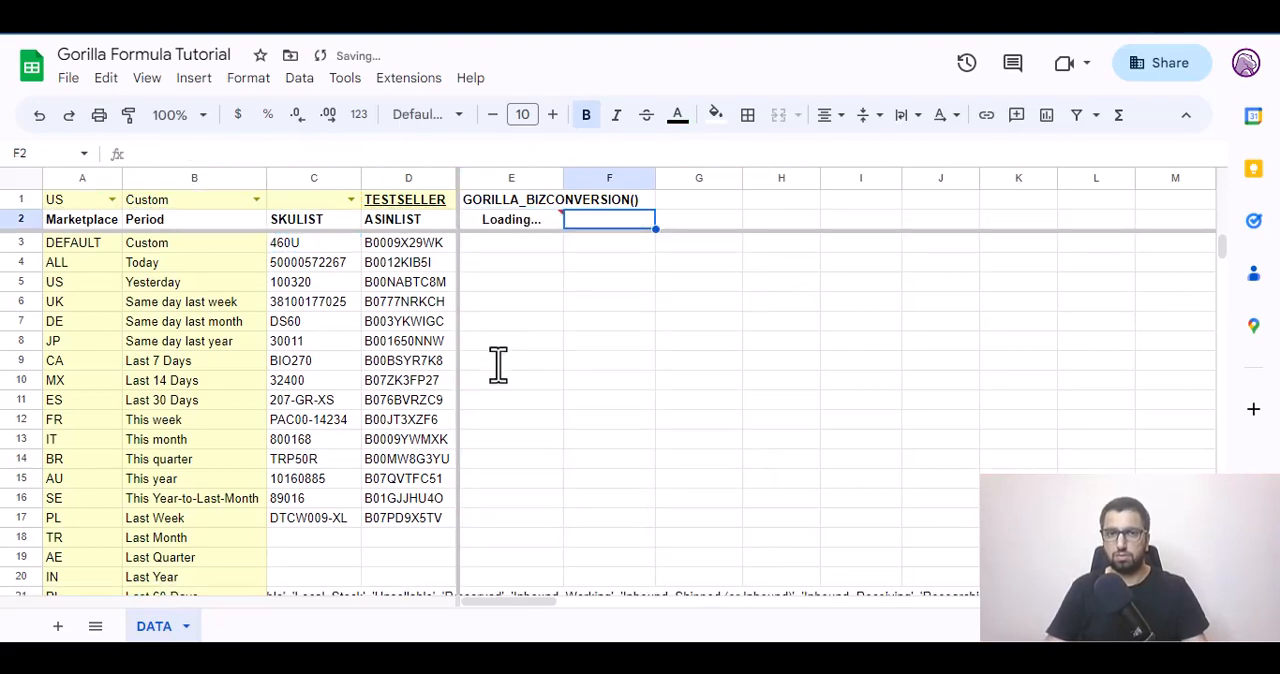
Move the GORILLA_BIZCONVERSION formula from E2 to E3, keeping its C3 filter reference.
key("Left")
key("Return")
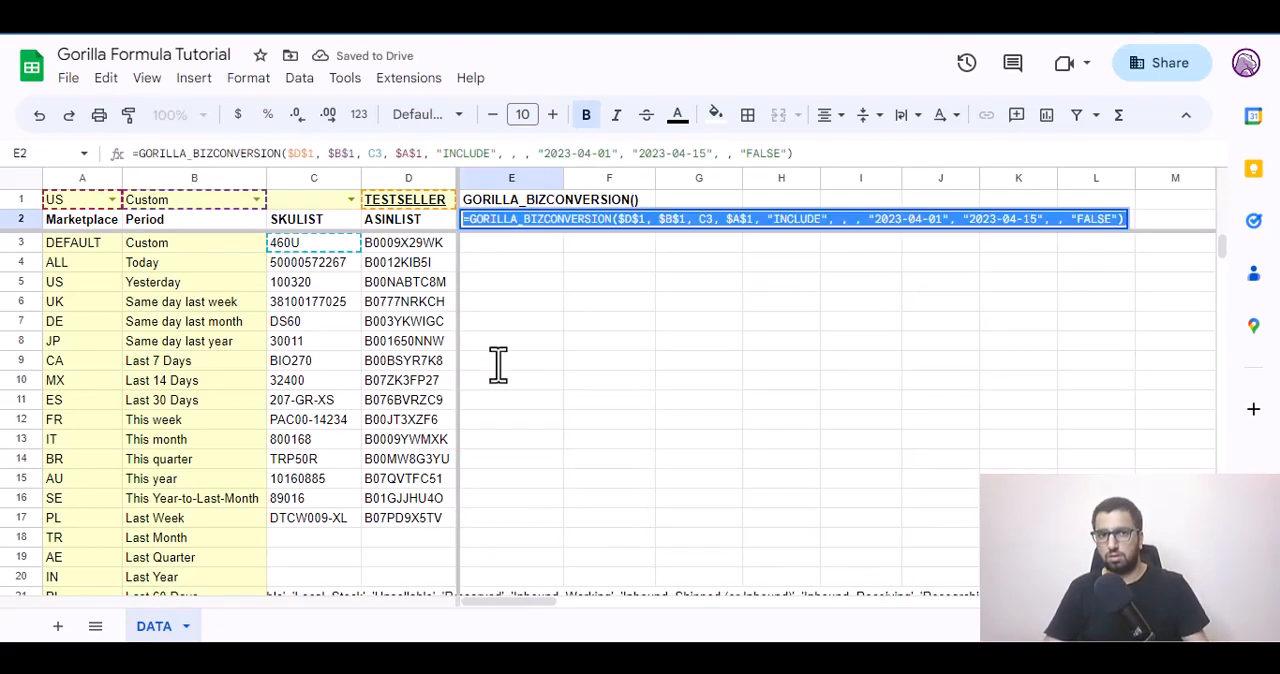
key("Tab")
key("Return")
type("=GORILLA_BIZCONVERSION($D$1, $B$1, C3, $A$1, \"INCLUDE\", , , \"2023-04-01\", \"2023-04-15\", , \"FALSE\")")
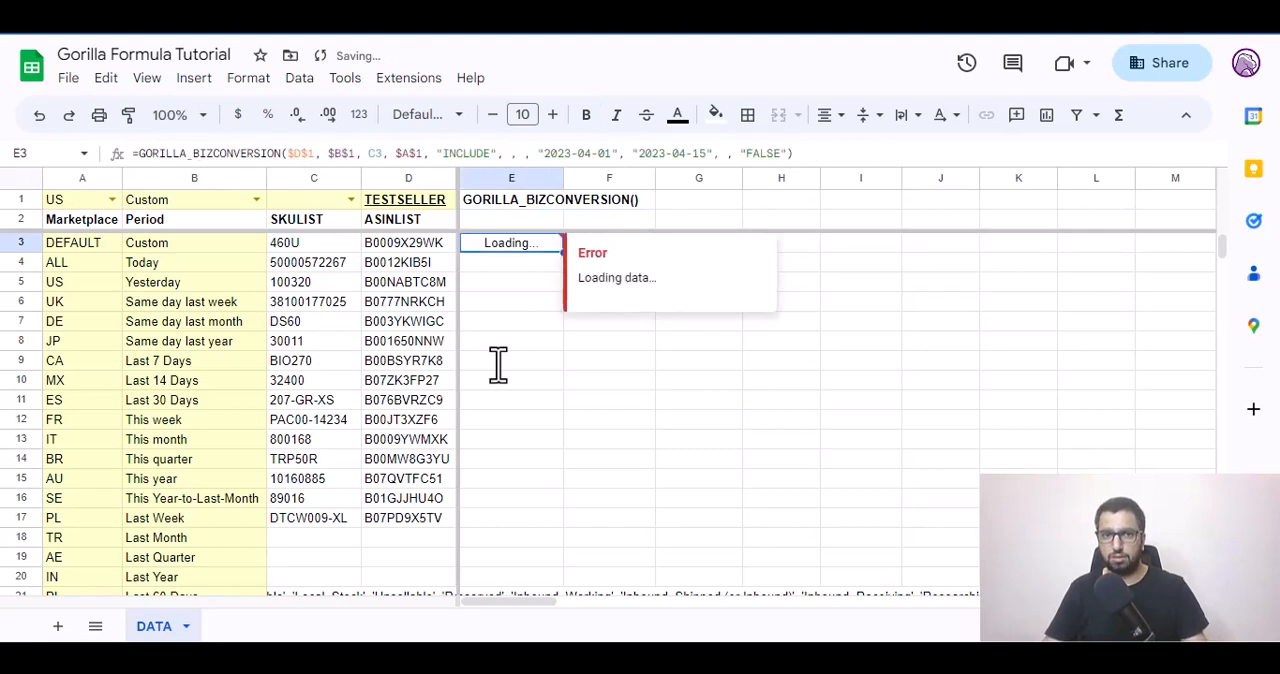
Fill the E3 formula down through E10.
key("shift+Down")
key("shift+Down")
key("shift+Down")
key("shift+Down")
key("shift+Down")
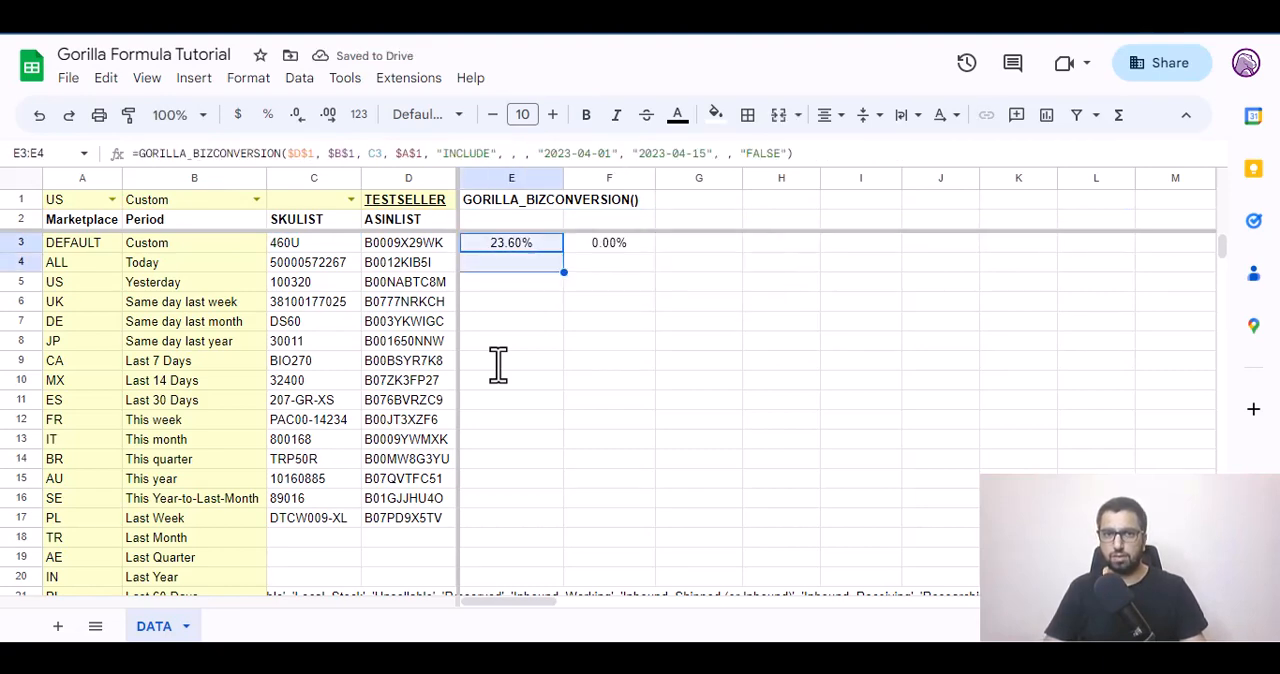
key("shift+Down")
key("shift+Down")
key("ctrl+d")
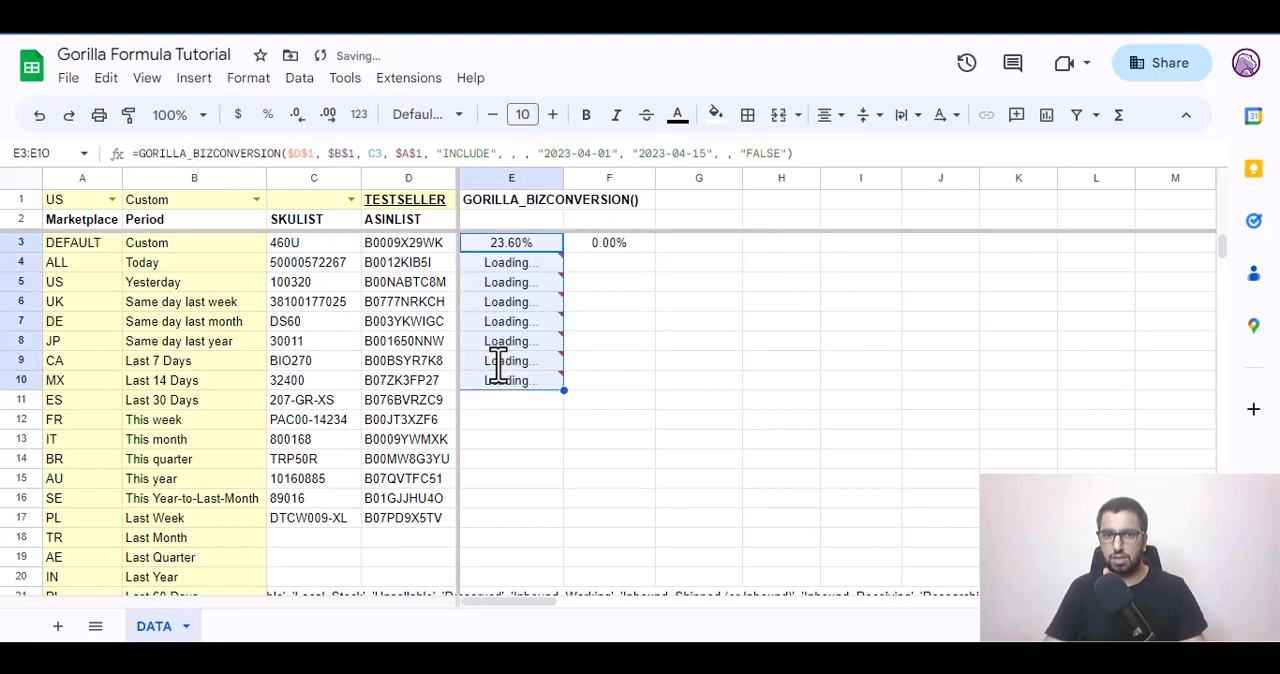
Replace the single-SKU filter in the E3 GORILLA_BIZCONVERSION formula with the range C3:C17.
key("Up")
key("Down")
key("F2")
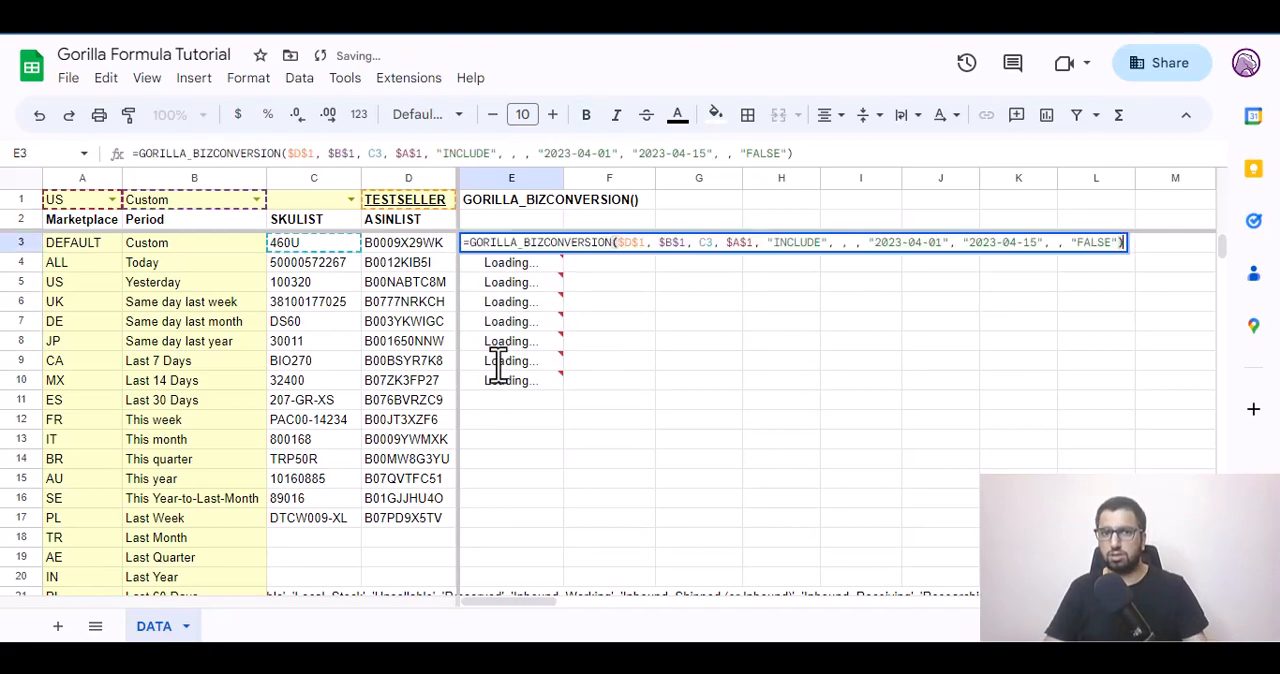
key("Home")
key("Right")
key("ctrl+Right")
key("ctrl+Right")
key("ctrl+Right")
key("ctrl+Right")
key("ctrl+Right")
key("ctrl+Right")
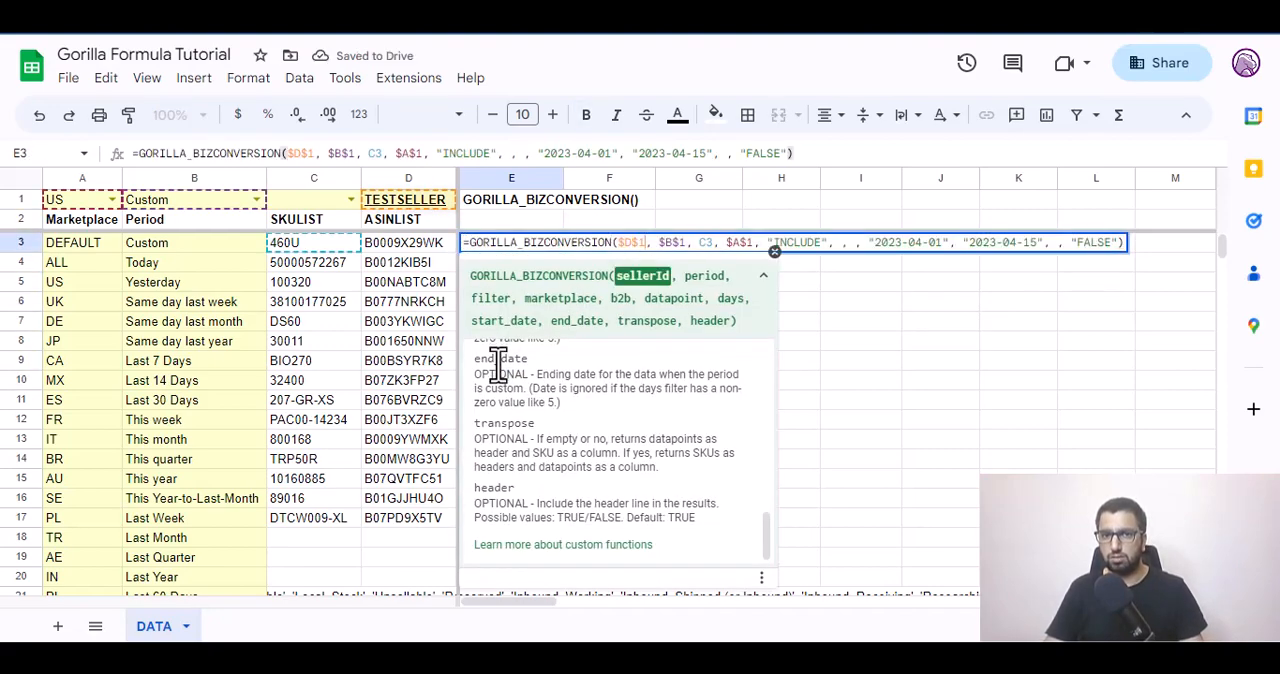
key("BackSpace")
key("BackSpace")
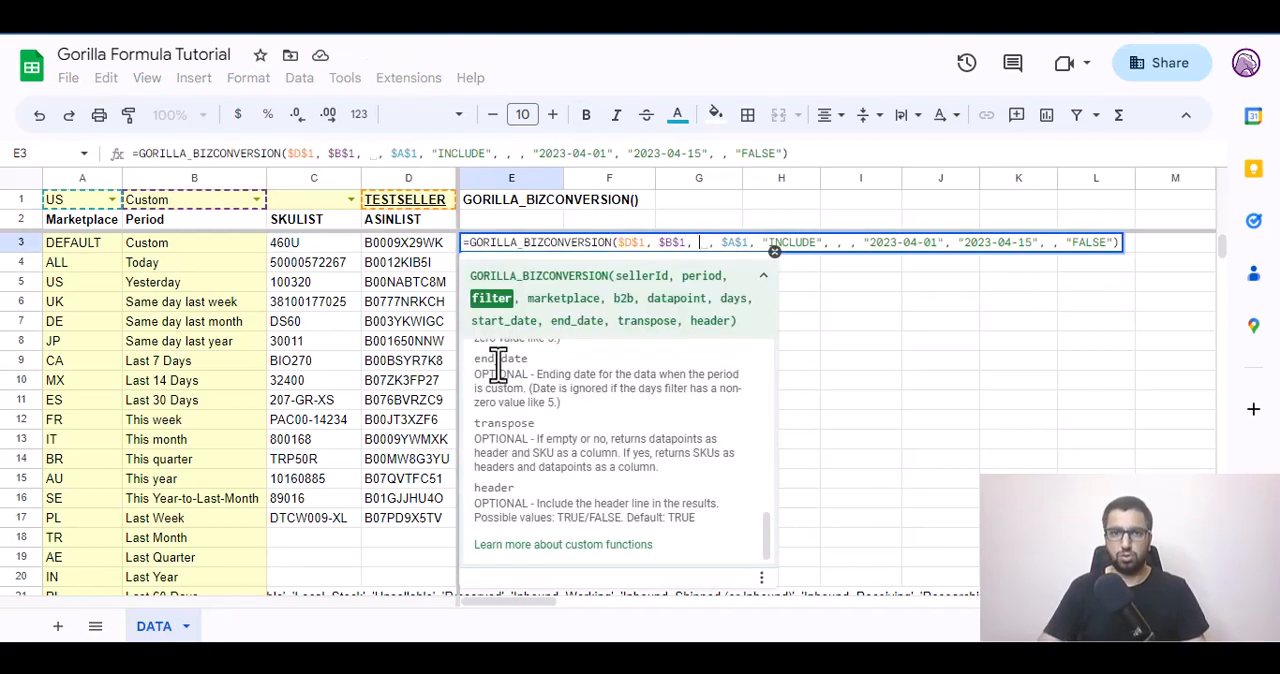
key("Left")
key("Left")
key("ctrl+shift+Down")
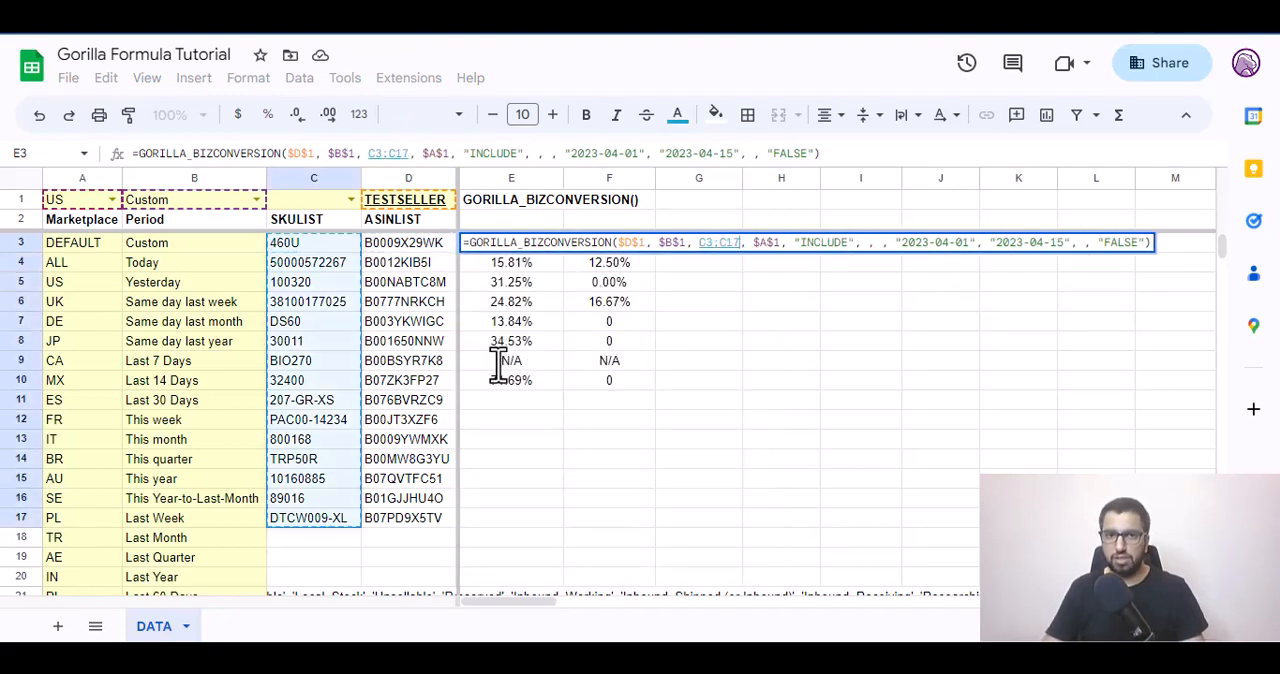
key("Return")
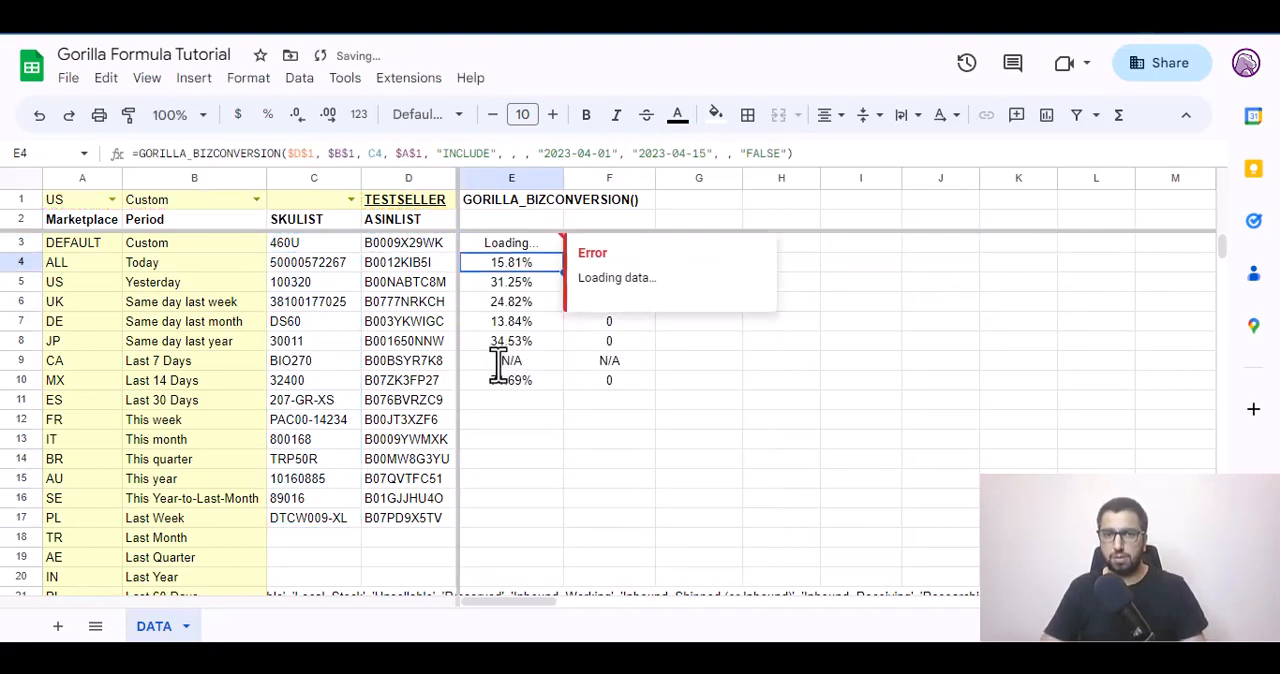
Clear the individual per-SKU formulas from E4:E10 to make room for the E3 formula's results.
key("shift+Down")
key("ctrl+shift+Down")
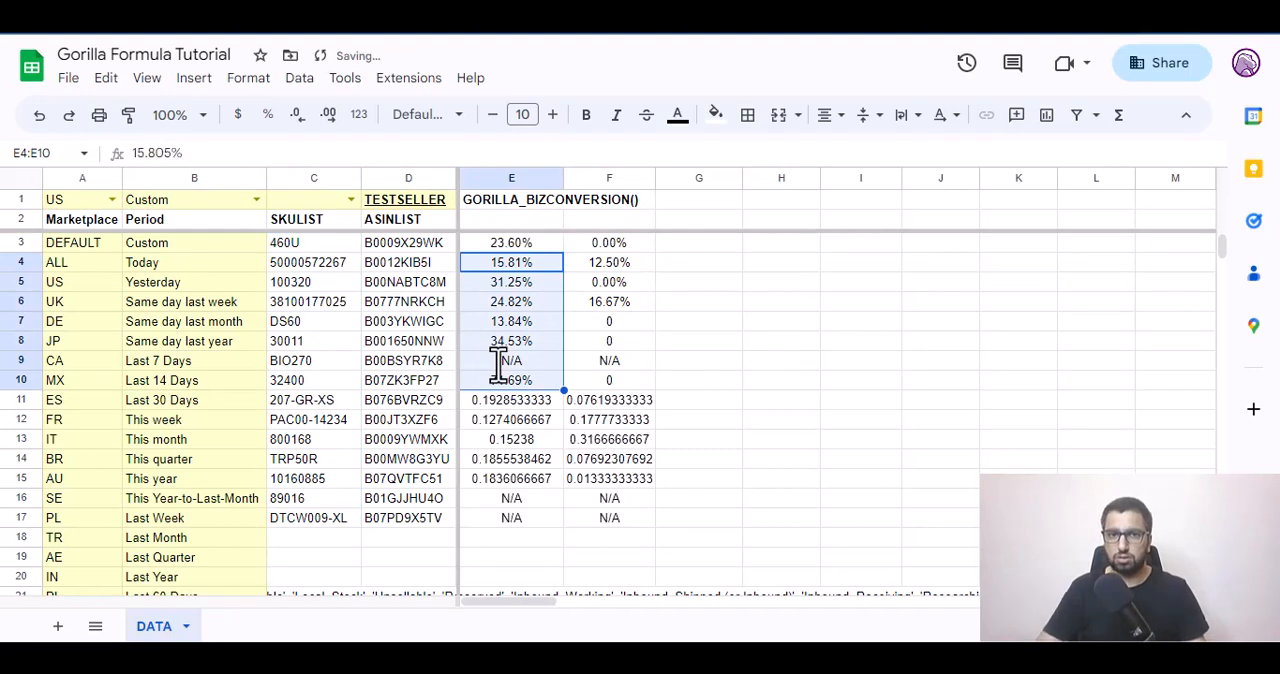
Format the conversion results in E3:F17 as percentages.
key("Up")
key("ctrl+shift+Right")
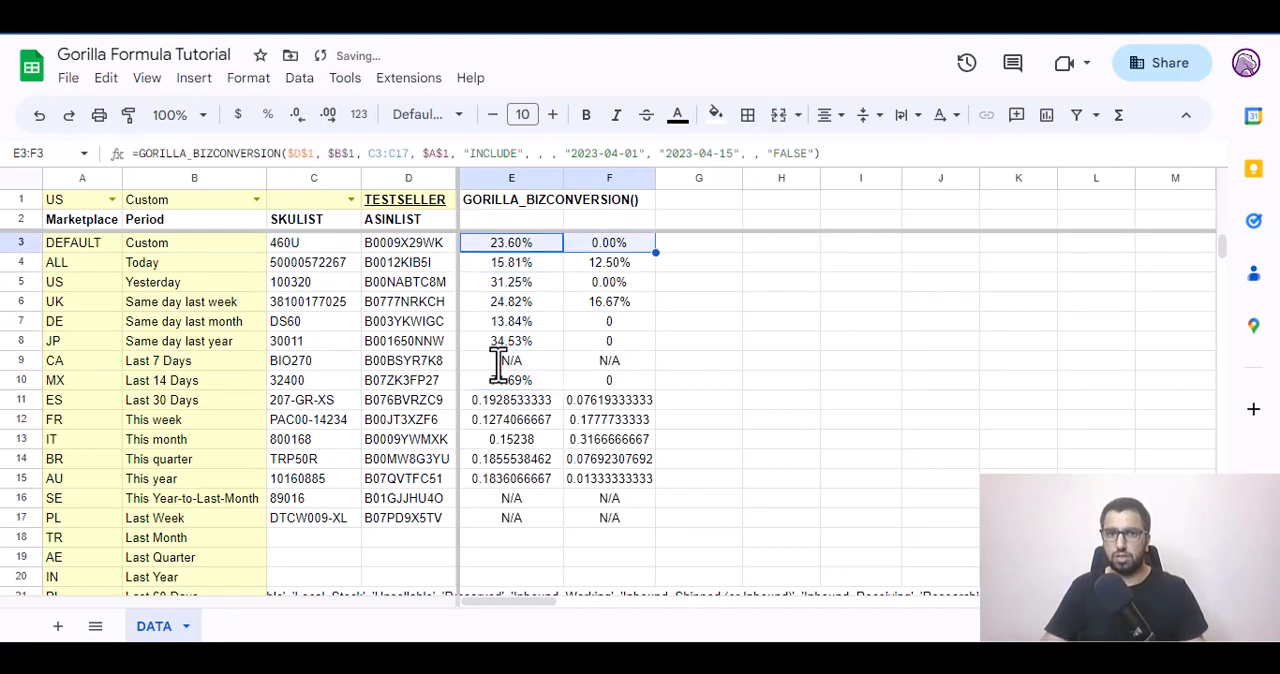
key("ctrl+shift+Down")
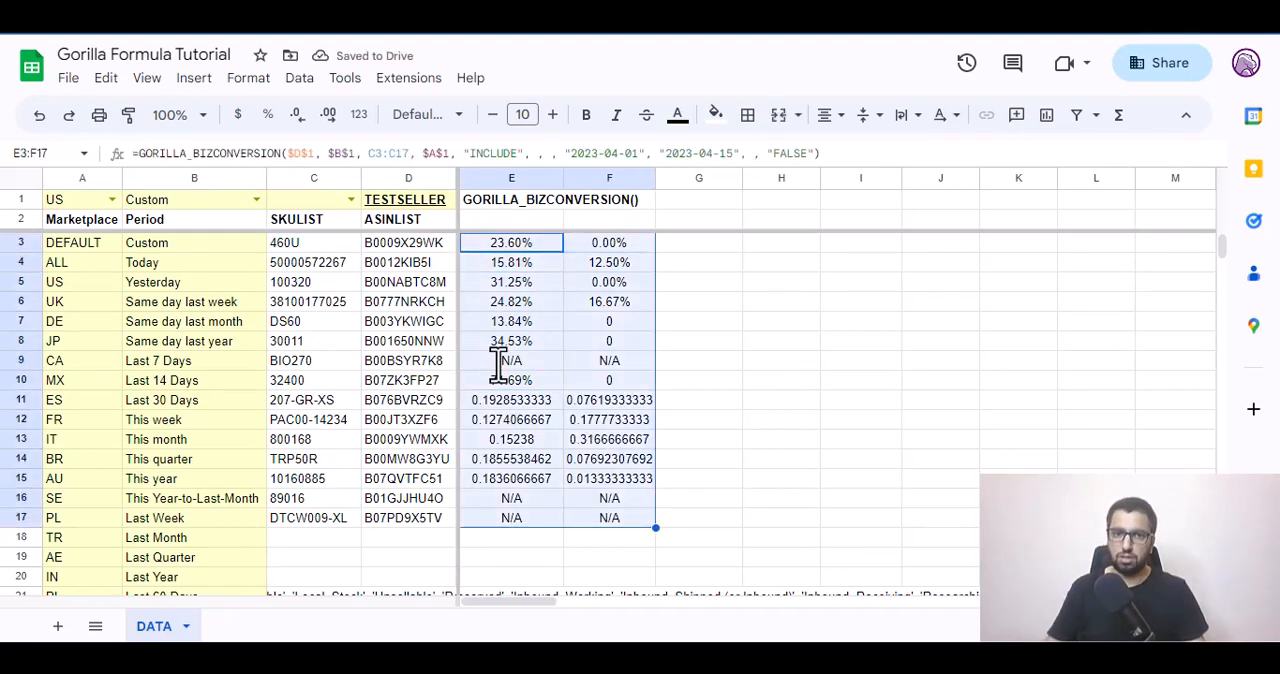
left_click(268, 114)
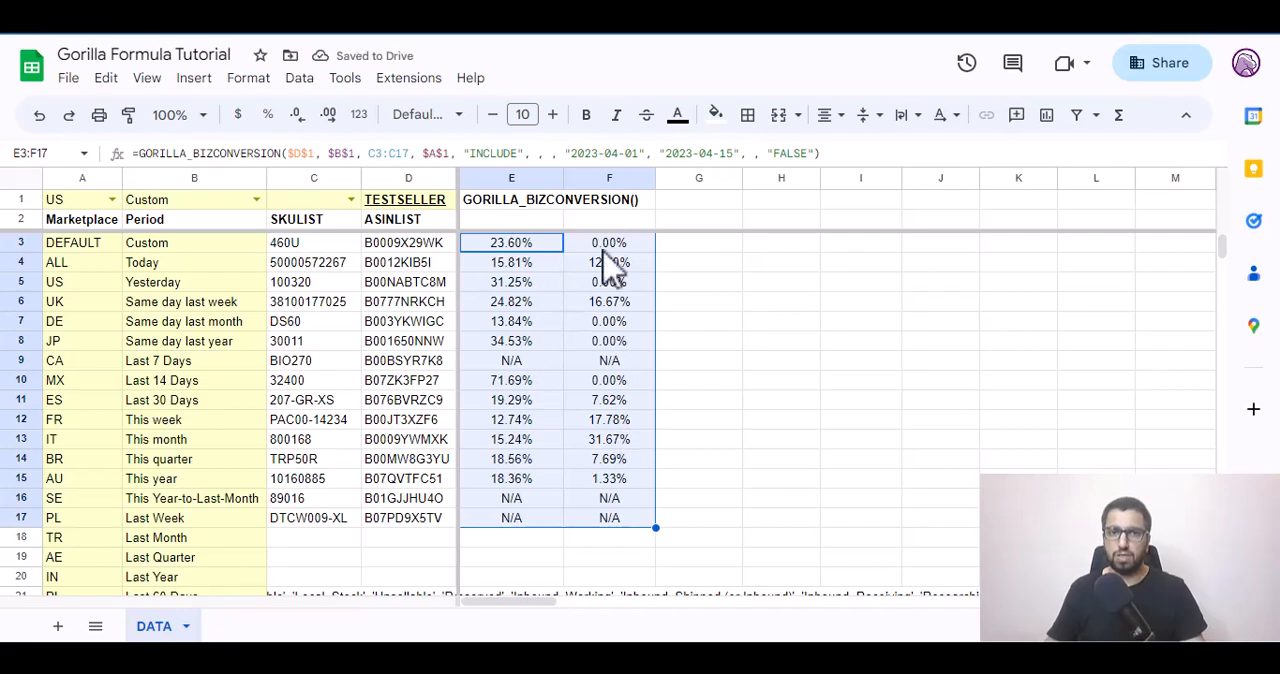